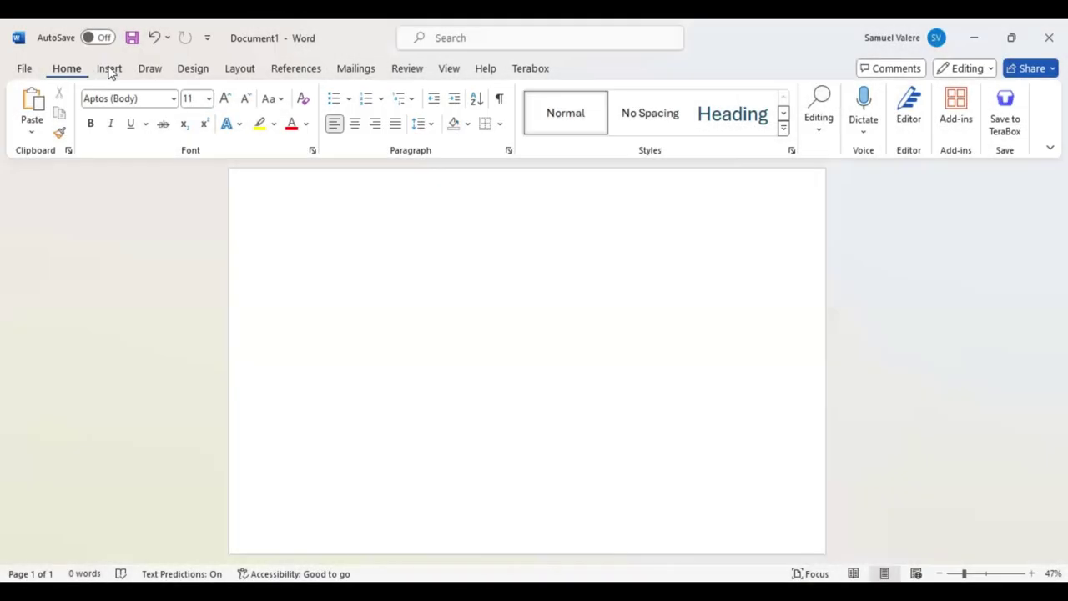
- Draw a right triangle in the page's bottom-left corner and shorten it from the top
{"action": "left_click", "coordinate": [110, 68]}
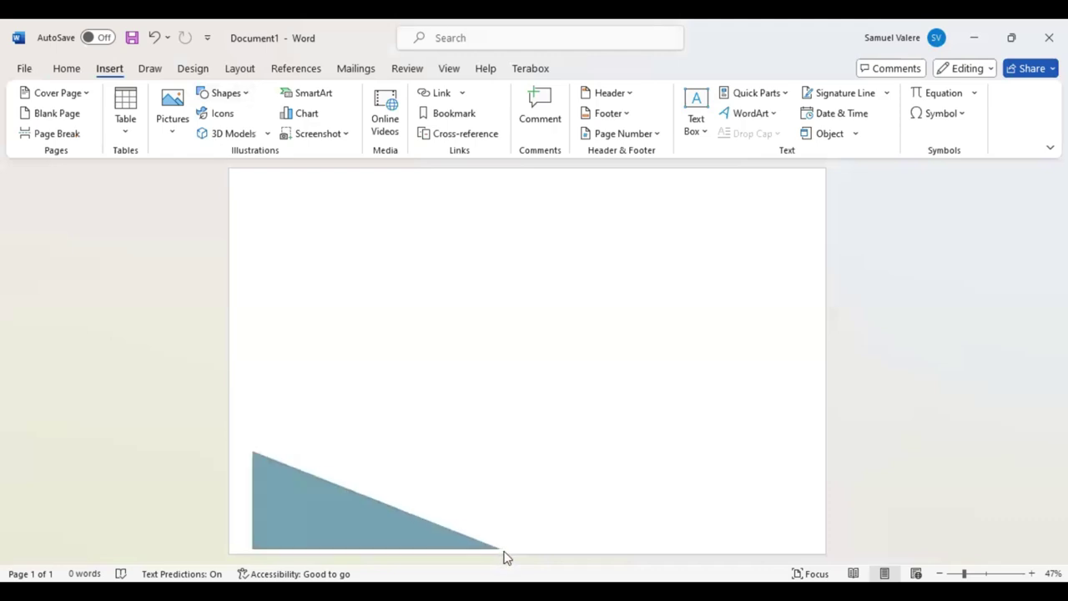
{"action": "left_click_drag", "start_coordinate": [497, 553], "coordinate": [507, 557]}
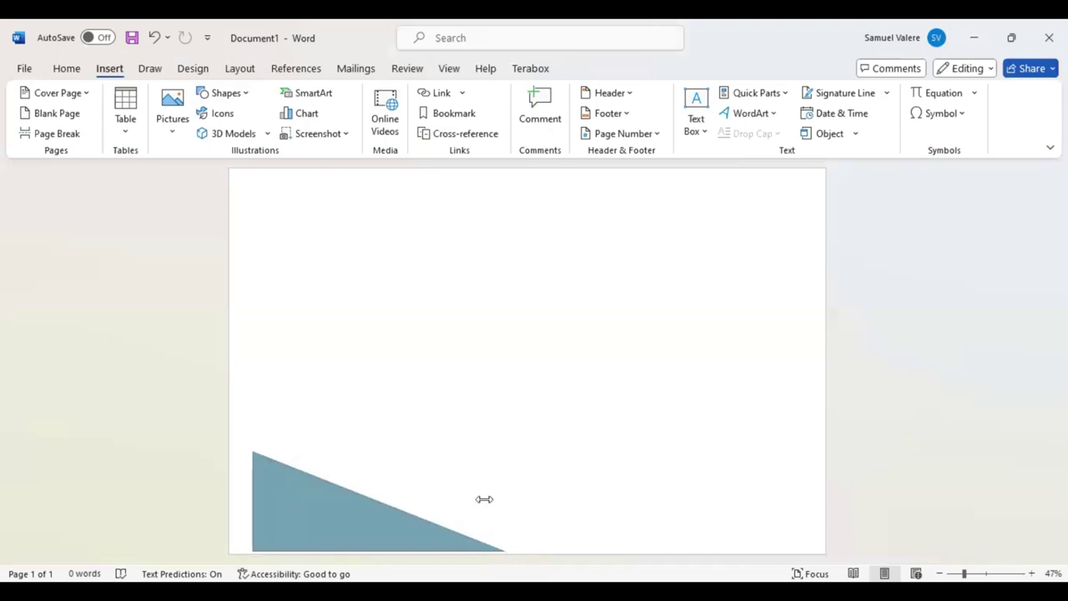
{"action": "key", "text": "ctrl+z"}
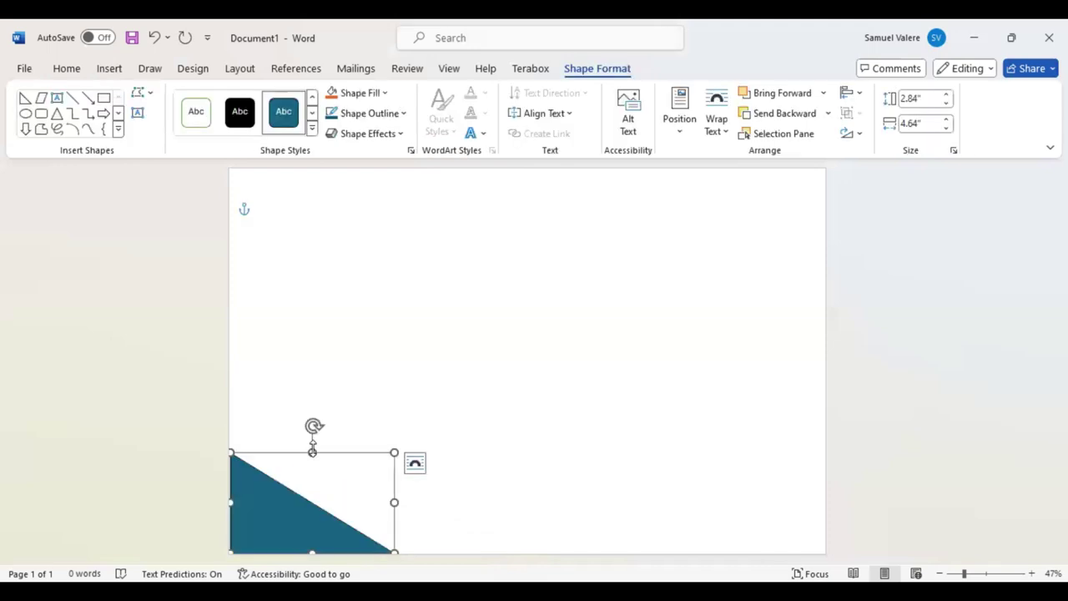
{"action": "left_click_drag", "start_coordinate": [312, 451], "coordinate": [307, 482]}
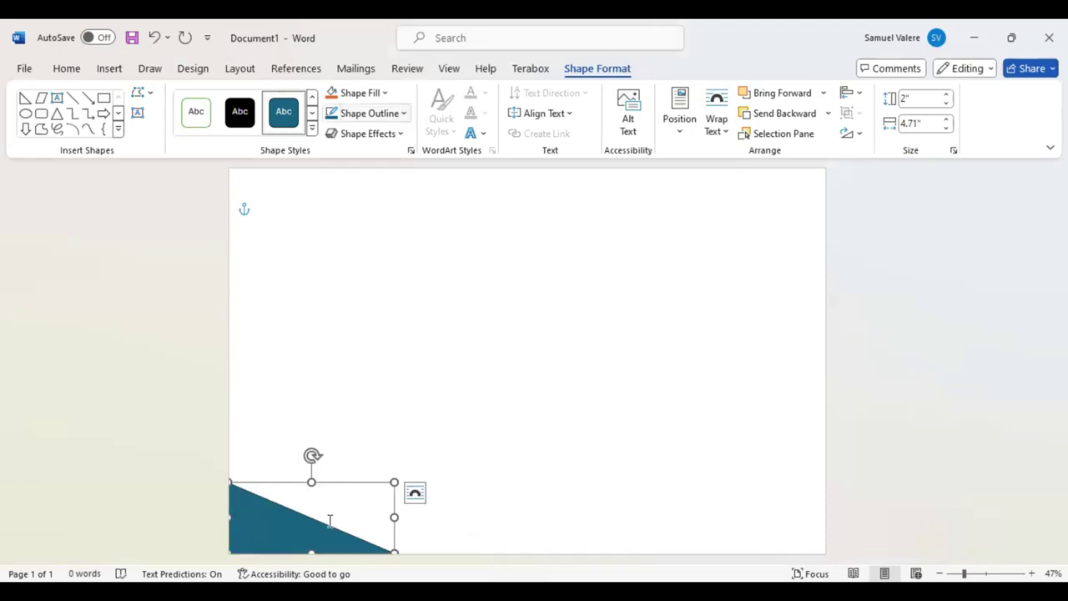
- Fill the triangle Black, Text 1, Lighter 25% and widen it toward the right
{"action": "left_click", "coordinate": [385, 93]}
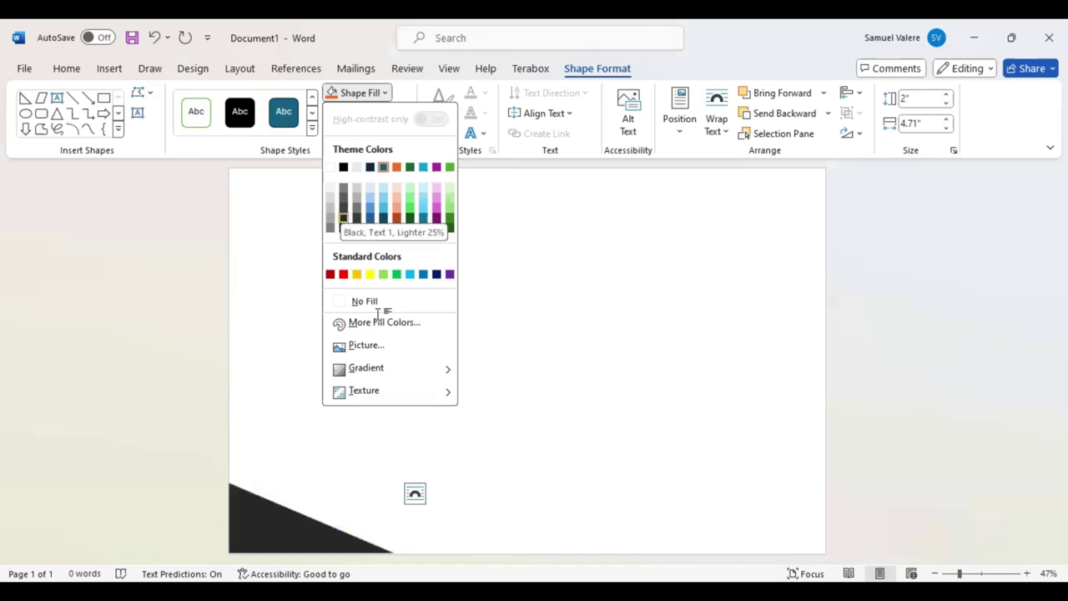
{"action": "left_click", "coordinate": [324, 493]}
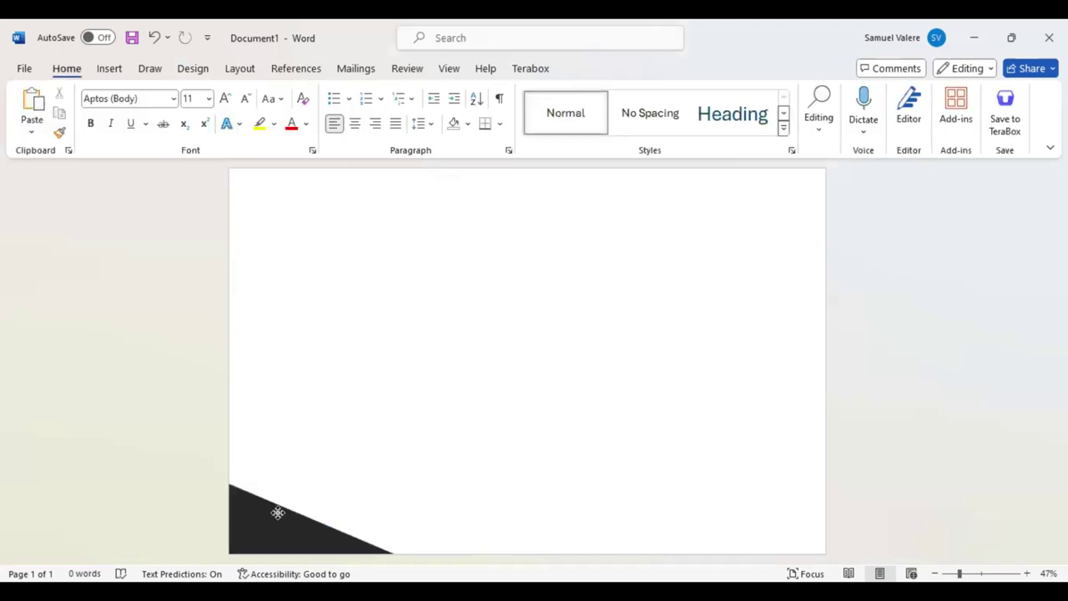
{"action": "left_click", "coordinate": [275, 514]}
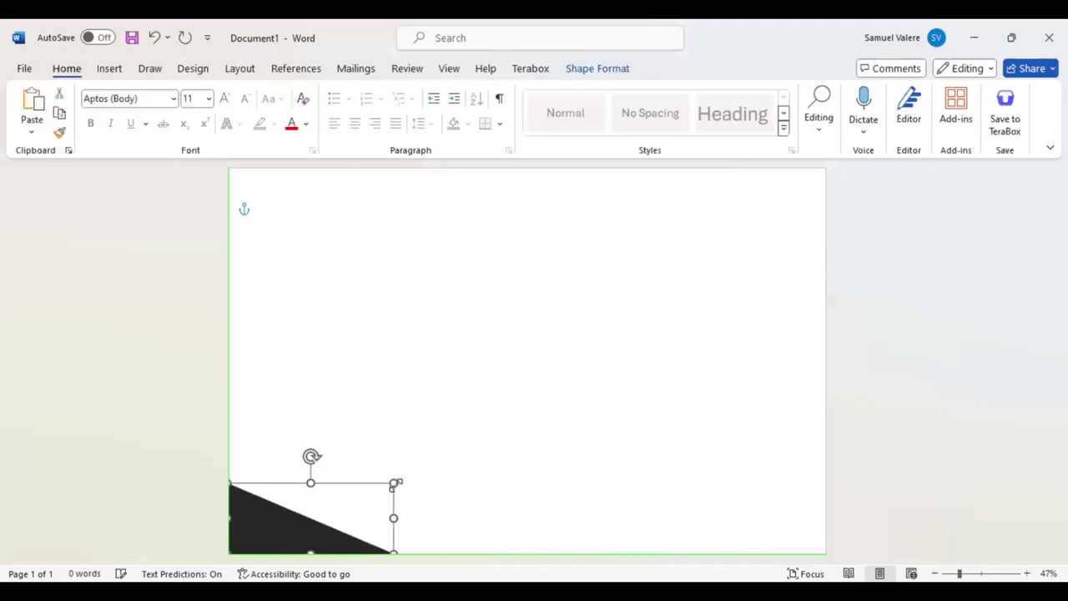
{"action": "left_click_drag", "start_coordinate": [393, 483], "coordinate": [438, 459]}
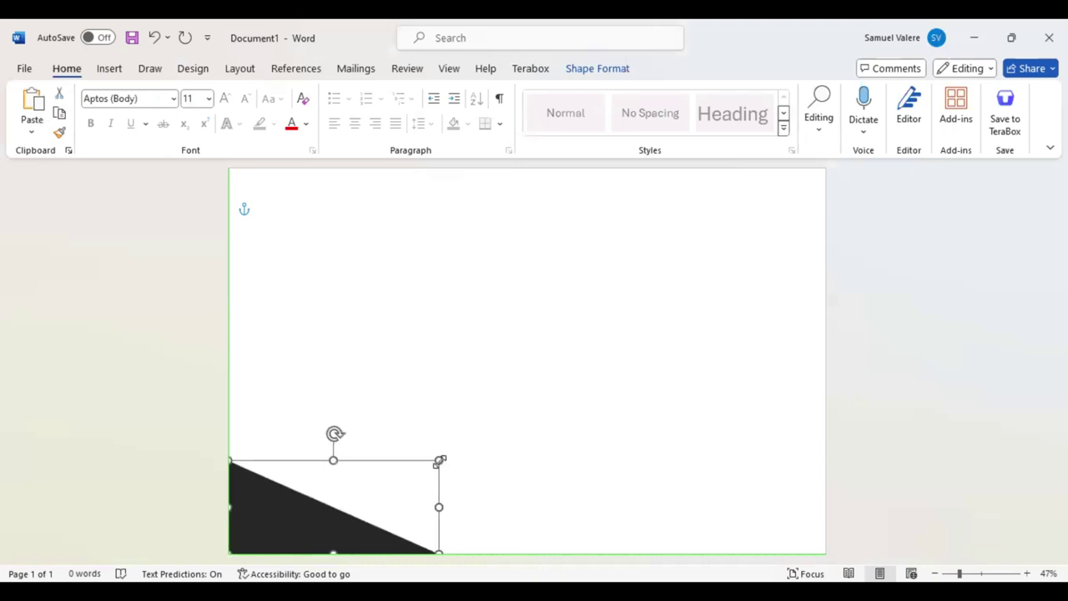
- Fill the triangle dark red, send it behind the black one, and shrink it slightly
{"action": "left_click", "coordinate": [588, 73]}
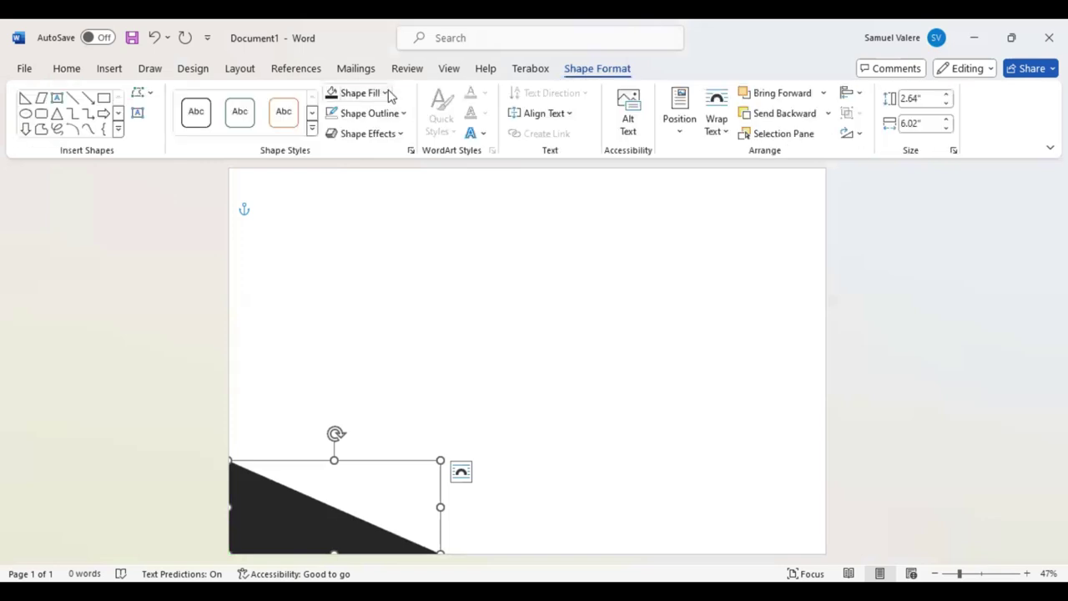
{"action": "left_click", "coordinate": [388, 96]}
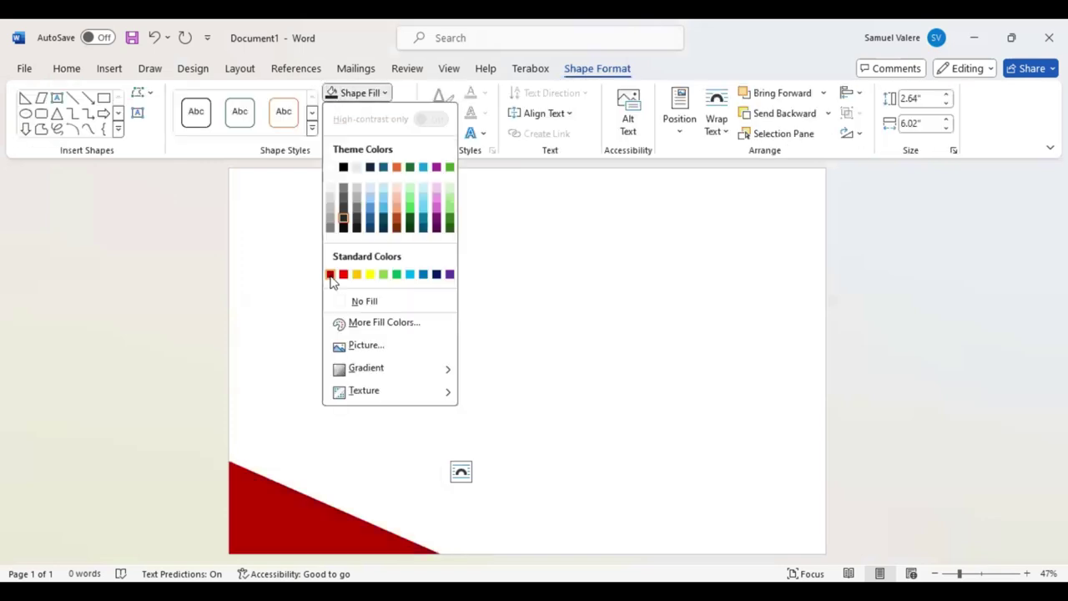
{"action": "left_click", "coordinate": [784, 121]}
{"action": "left_click", "coordinate": [783, 117]}
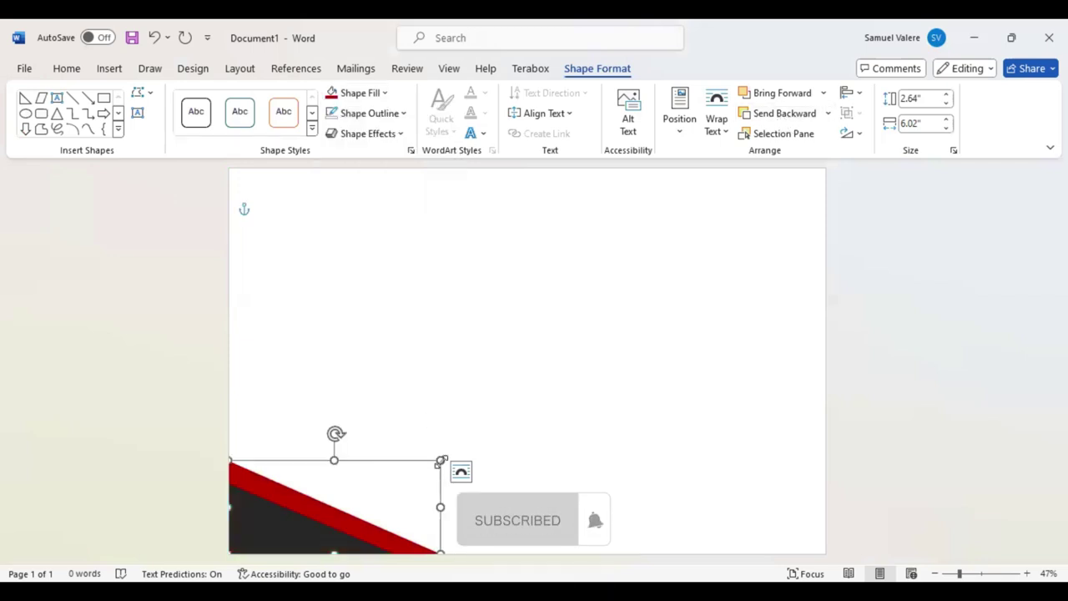
{"action": "left_click_drag", "start_coordinate": [436, 460], "coordinate": [436, 462]}
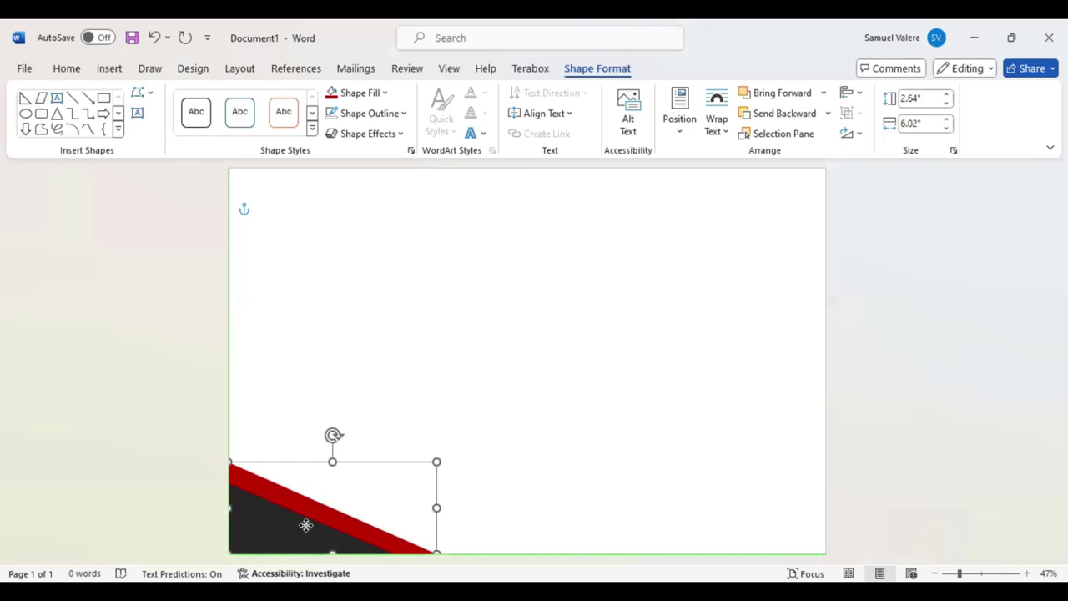
- Duplicate the red triangle, align it to the left edge, and enlarge it to 3.18" by 7.24"
{"action": "key", "text": "ctrl+z"}
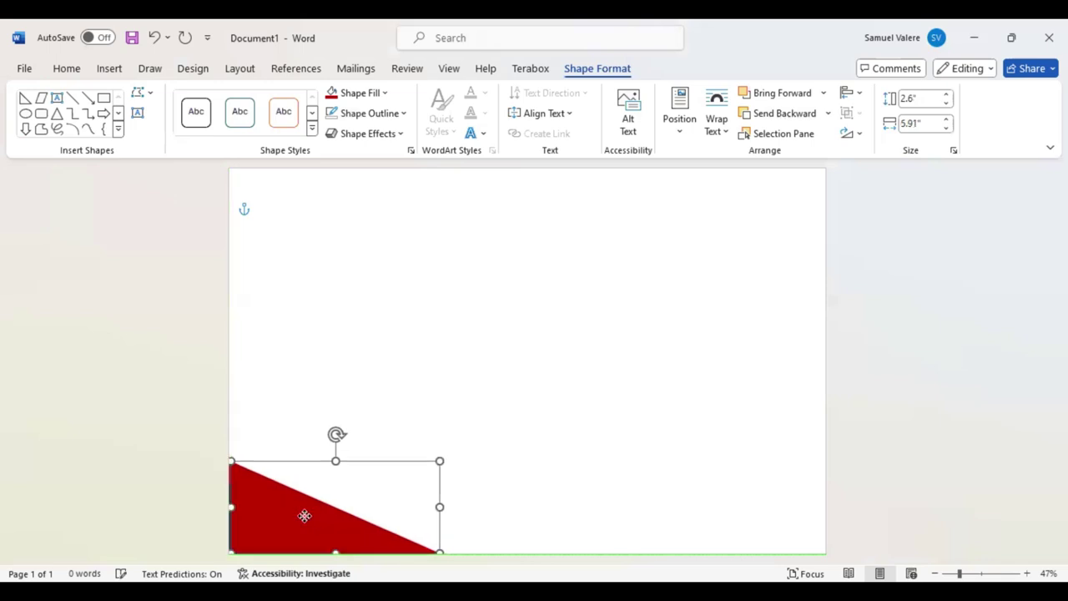
{"action": "left_click_drag", "start_coordinate": [304, 515], "coordinate": [302, 516]}
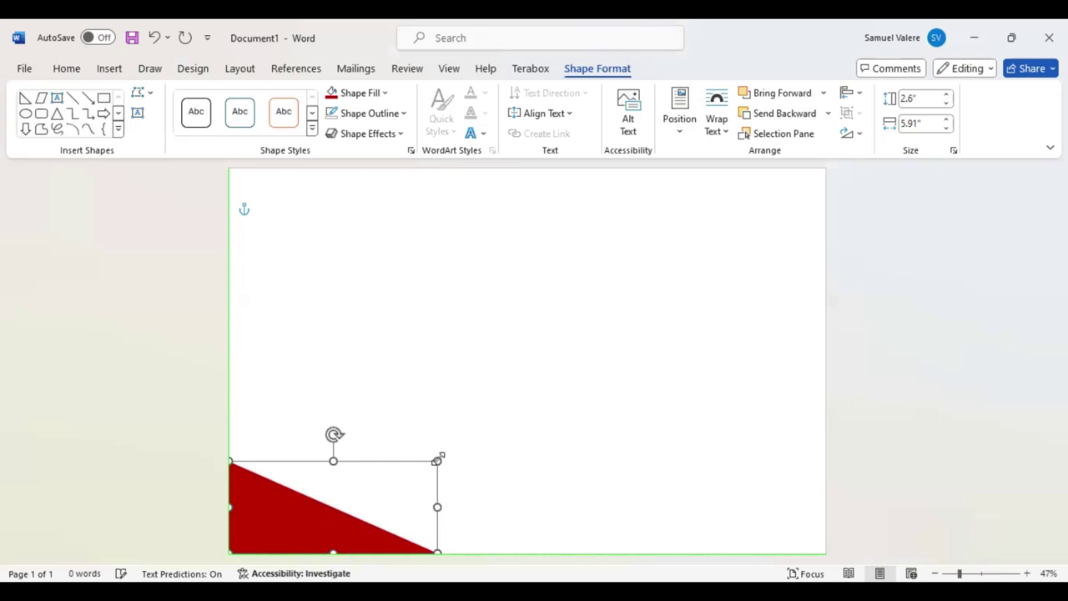
{"action": "left_click_drag", "start_coordinate": [437, 459], "coordinate": [482, 440]}
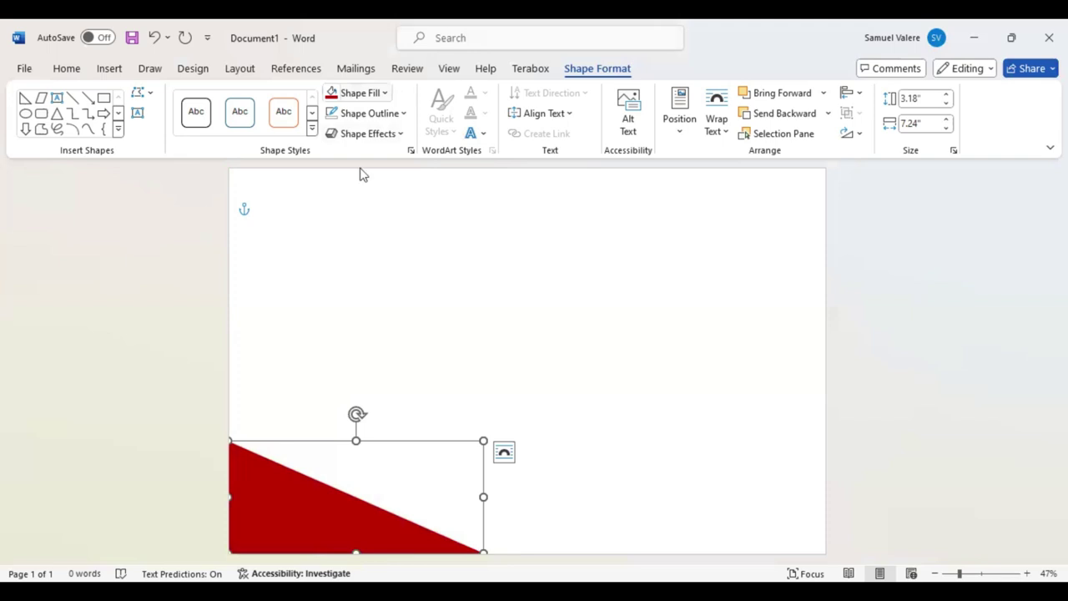
- Fill the large copy light grey, send it backward, and shrink it to reveal the red stripe
{"action": "left_click", "coordinate": [360, 93]}
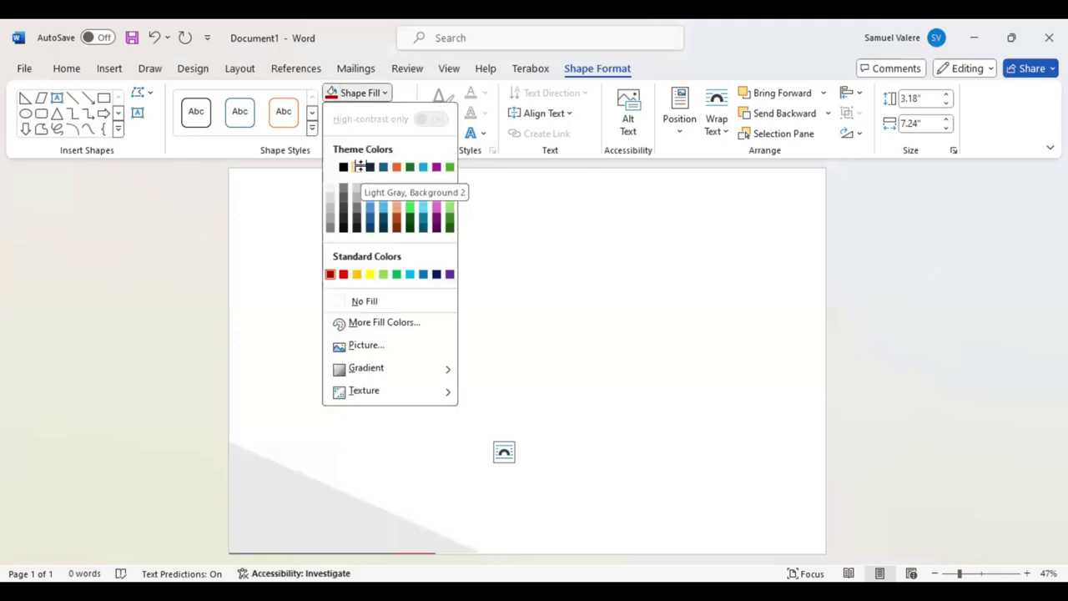
{"action": "left_click", "coordinate": [777, 118]}
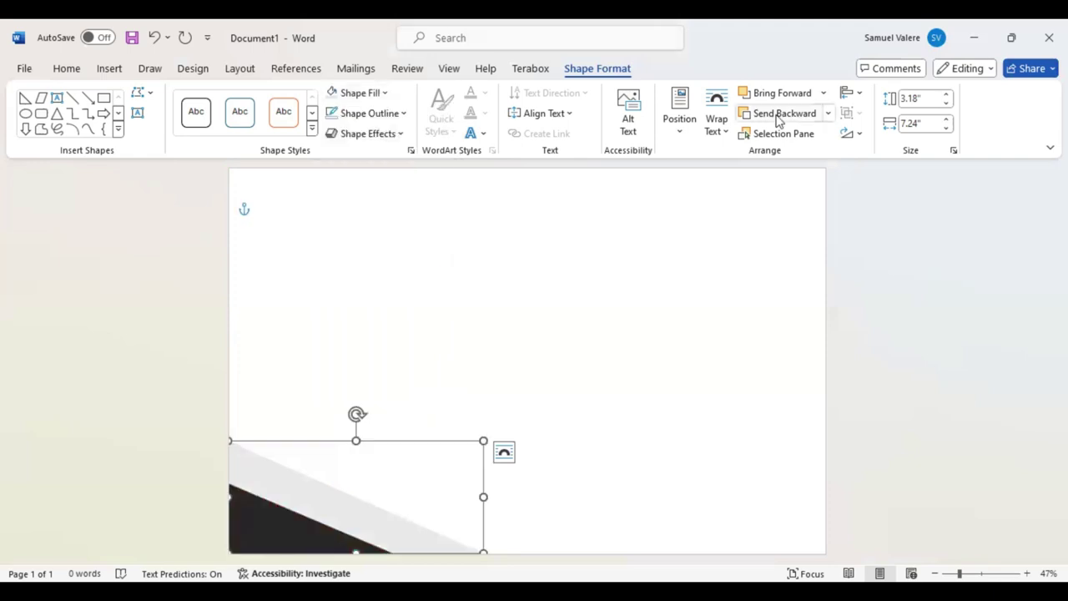
{"action": "left_click", "coordinate": [777, 118]}
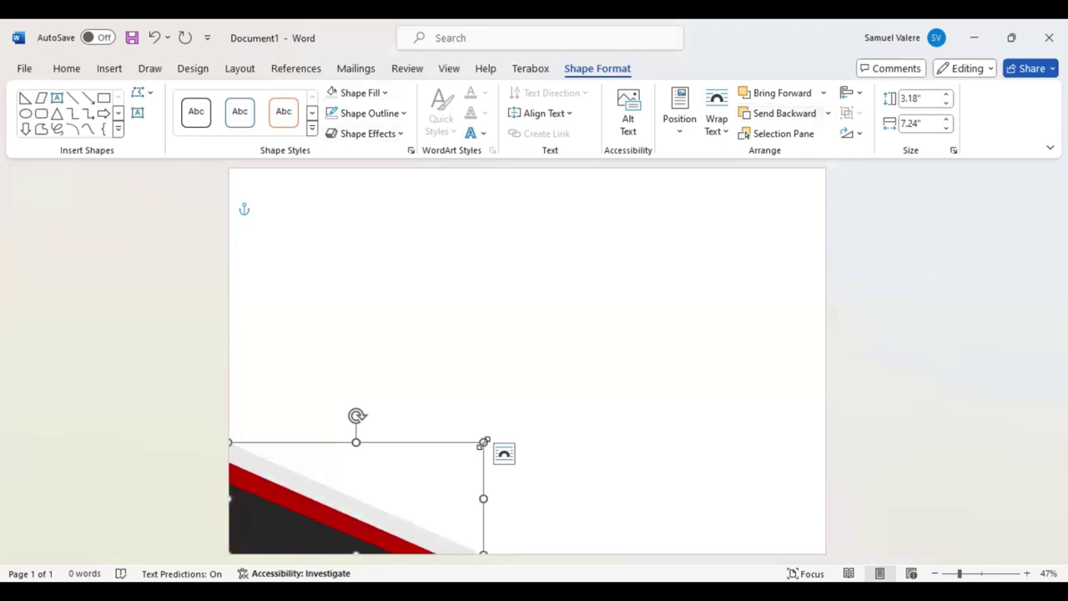
{"action": "left_click_drag", "start_coordinate": [484, 442], "coordinate": [470, 456]}
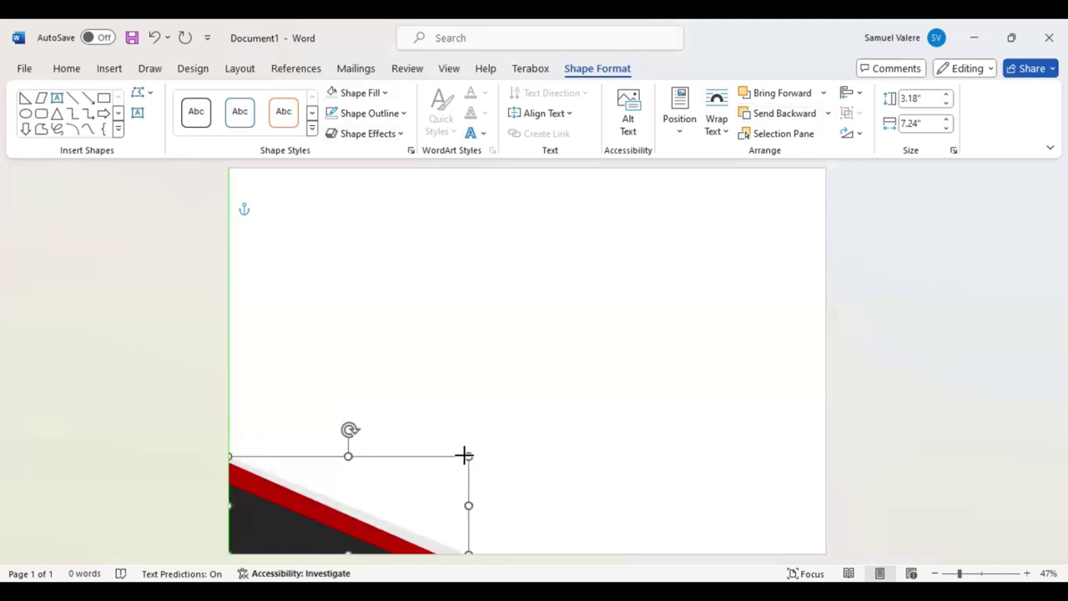
{"action": "left_click_drag", "start_coordinate": [470, 456], "coordinate": [464, 453]}
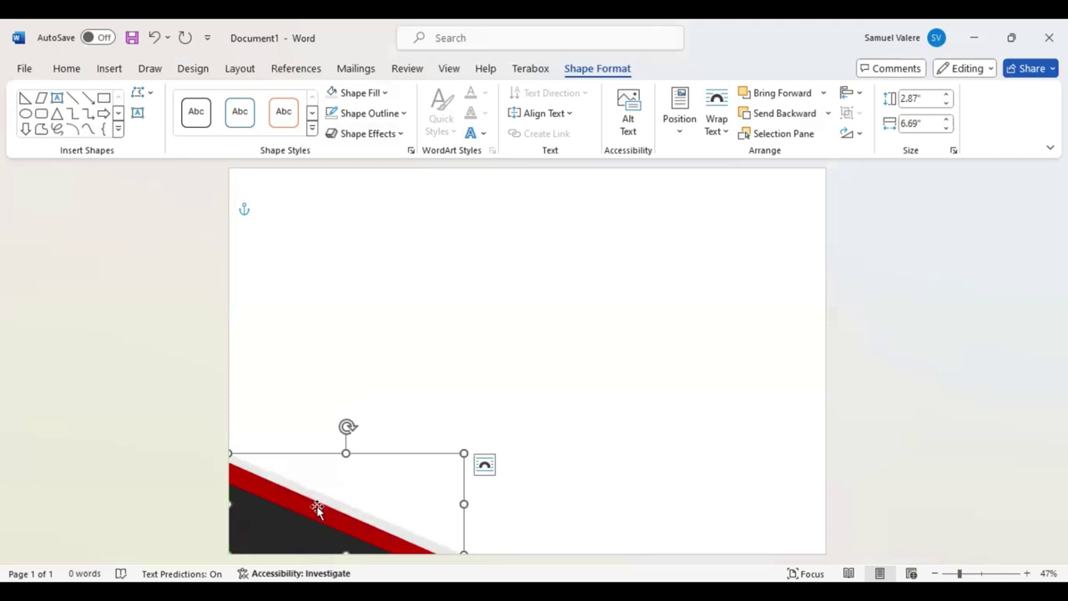
- Paste a copy of the red triangle at the page's top right, sized 2.6" by 5.91"
{"action": "left_click", "coordinate": [315, 509]}
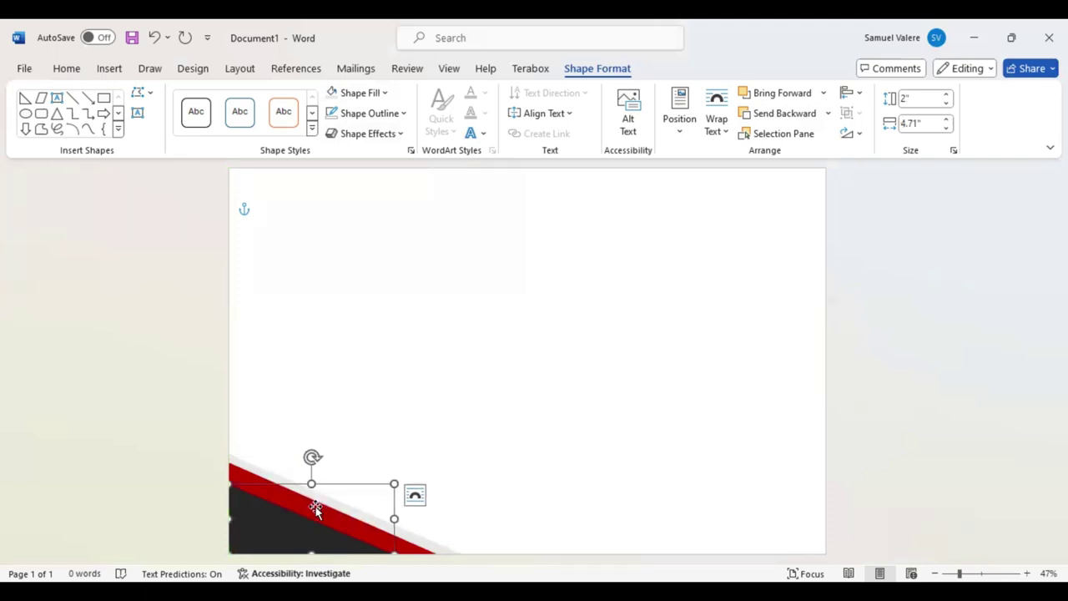
{"action": "left_click", "coordinate": [261, 530]}
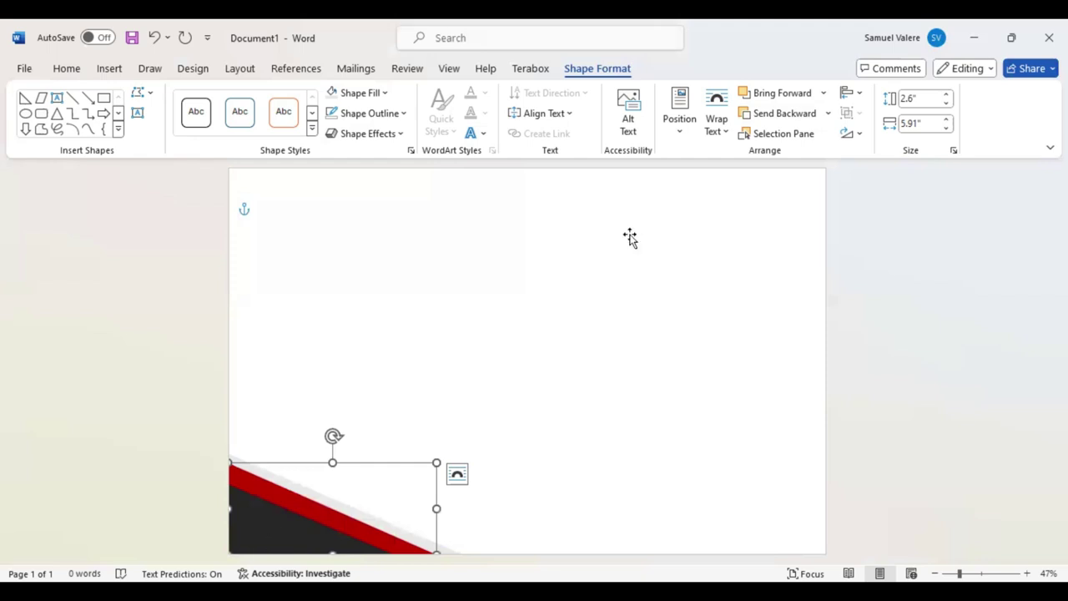
{"action": "key", "text": "ctrl+v"}
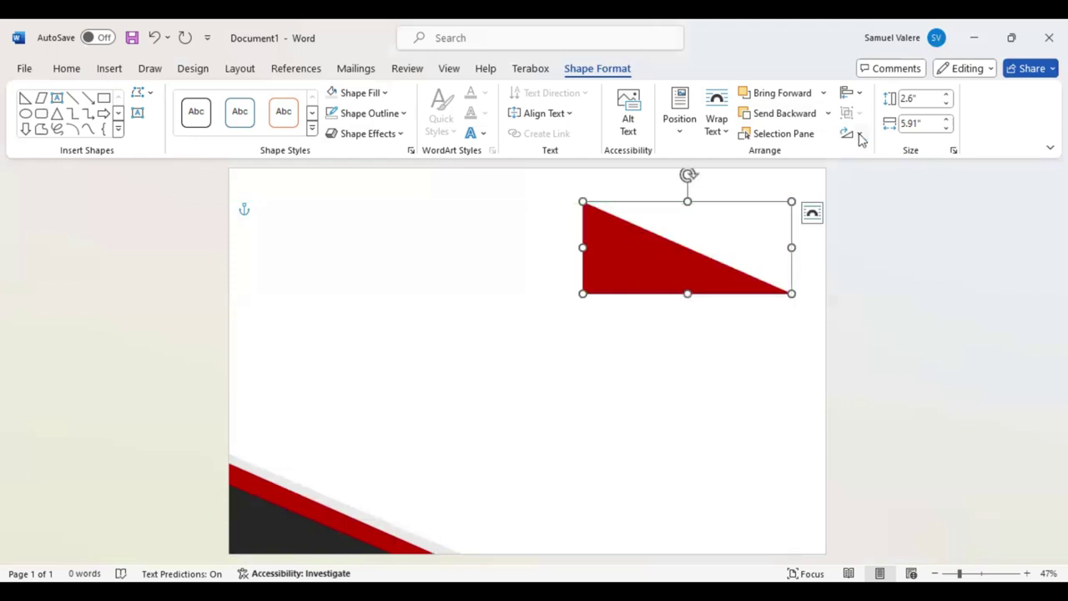
- Mirror the red and black triangle copies to fit the top-right corner
{"action": "left_click", "coordinate": [860, 140]}
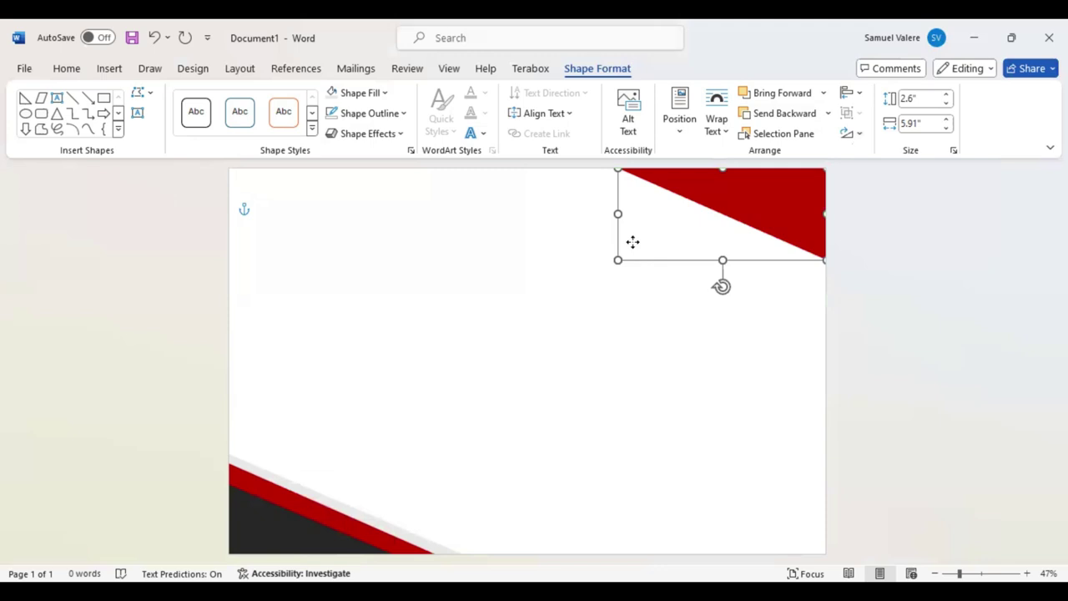
{"action": "key", "text": "ctrl+v"}
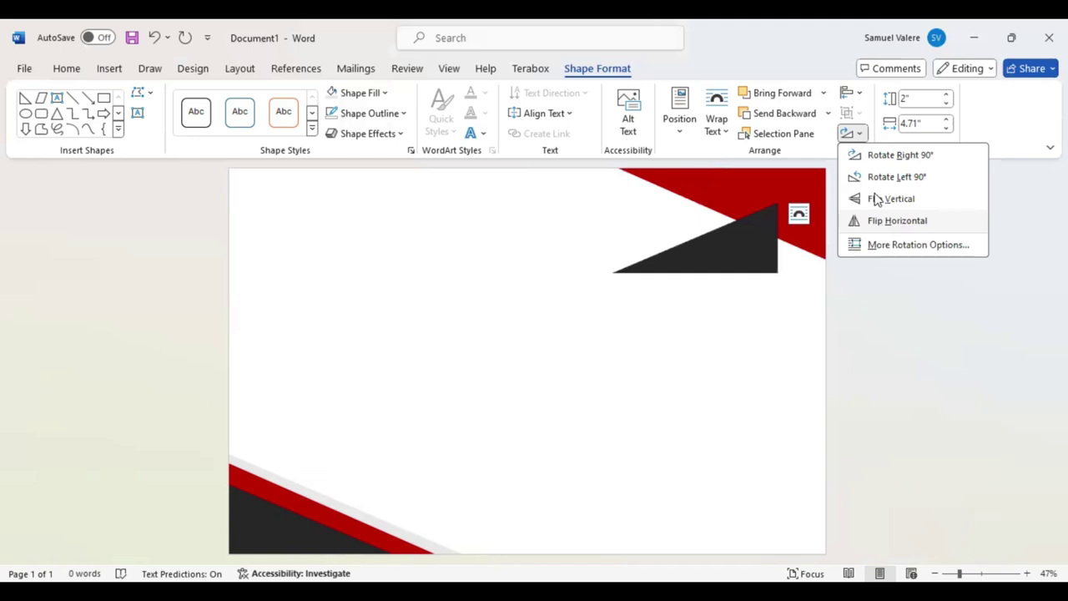
{"action": "left_click", "coordinate": [788, 201]}
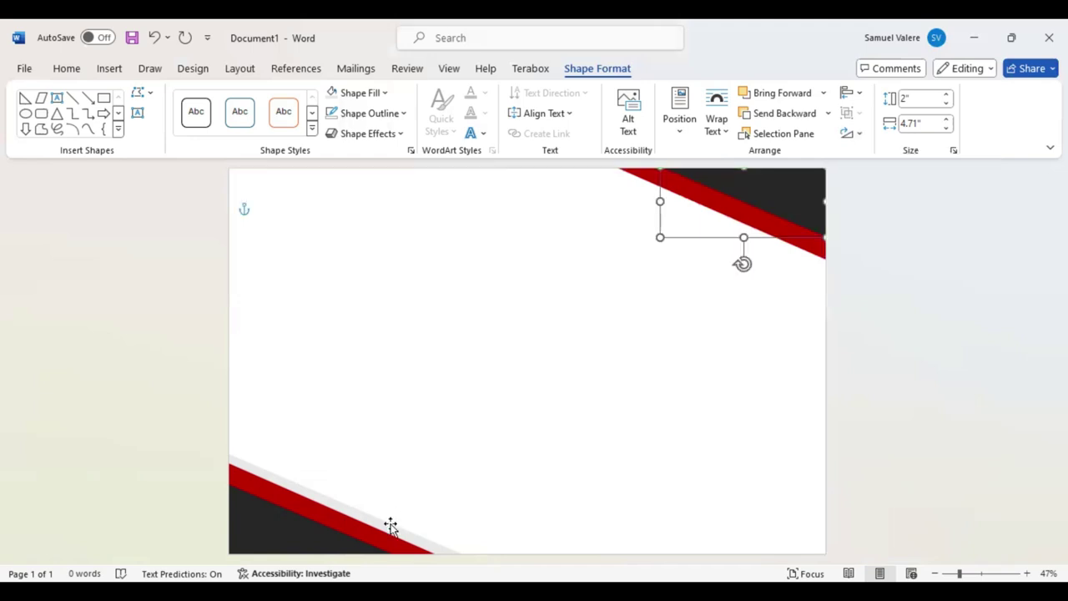
- Add a mirrored light-grey triangle copy behind the top-right stripes
{"action": "left_click", "coordinate": [244, 464]}
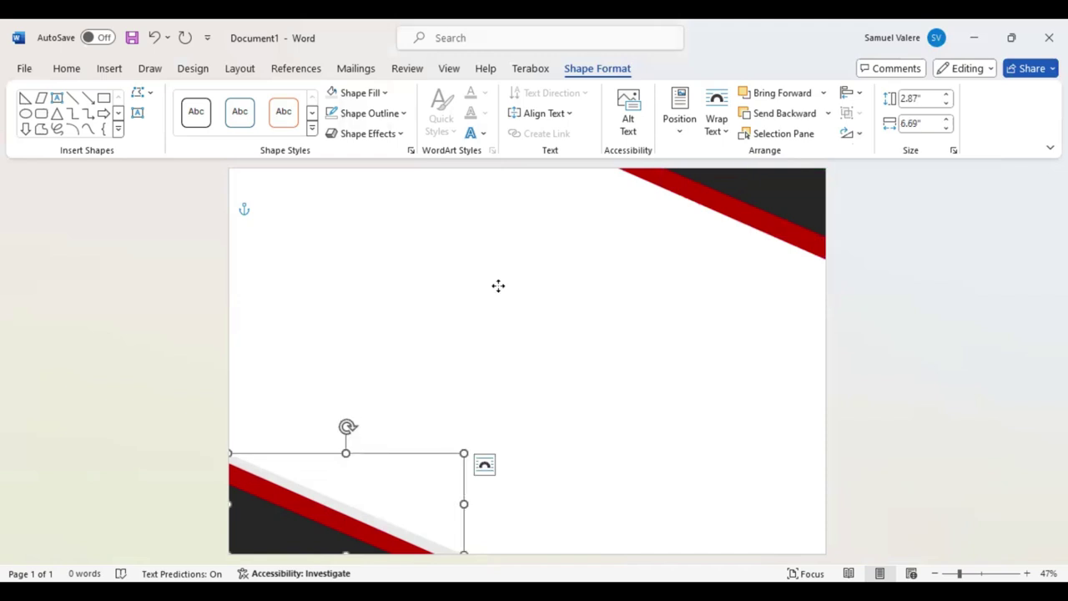
{"action": "left_click", "coordinate": [860, 135]}
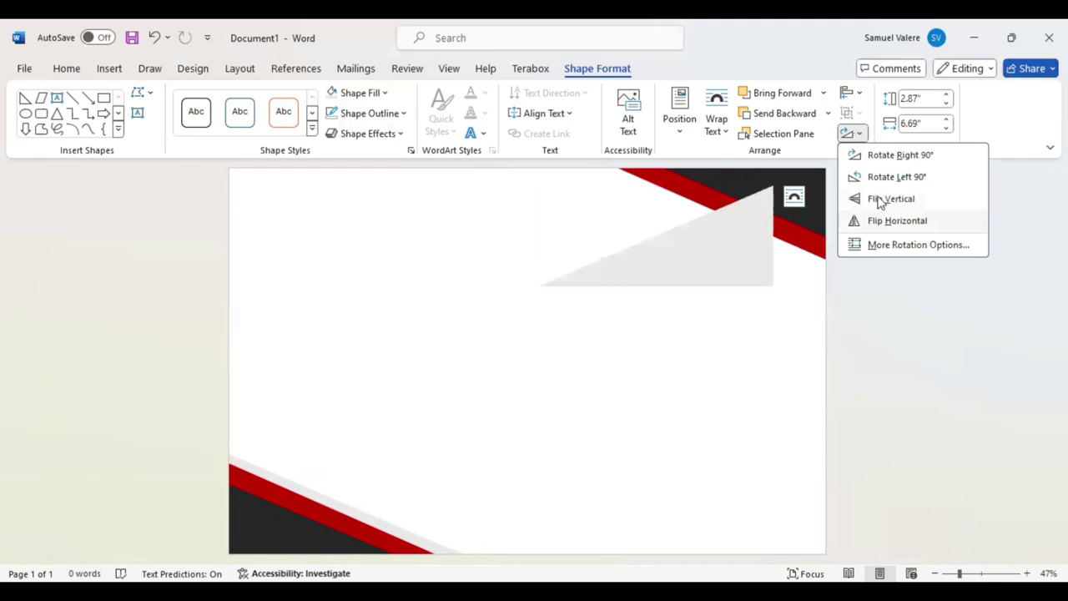
{"action": "left_click", "coordinate": [884, 220]}
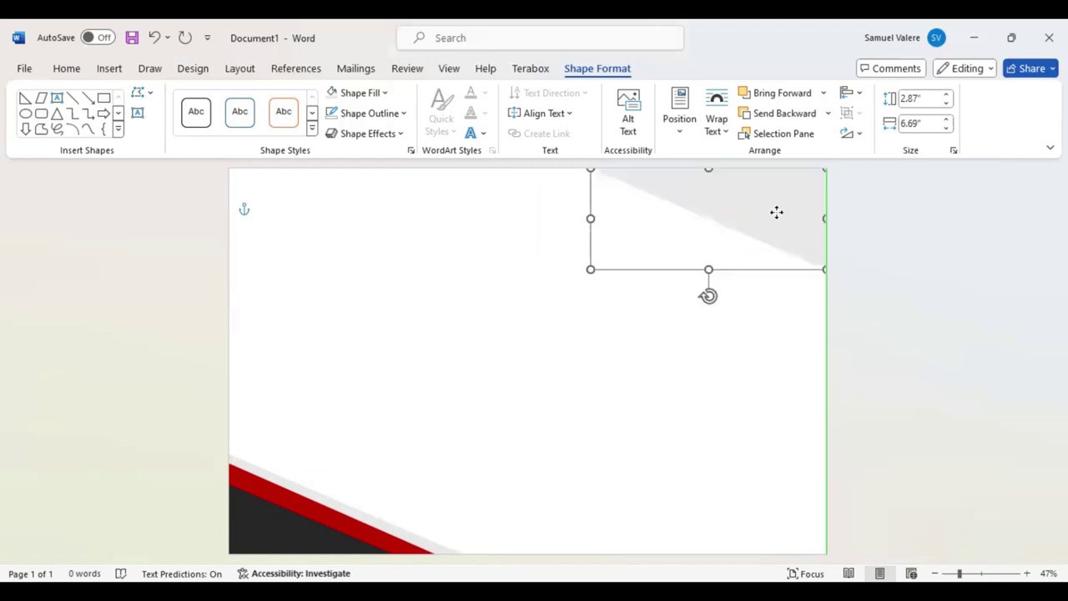
{"action": "left_click", "coordinate": [785, 115]}
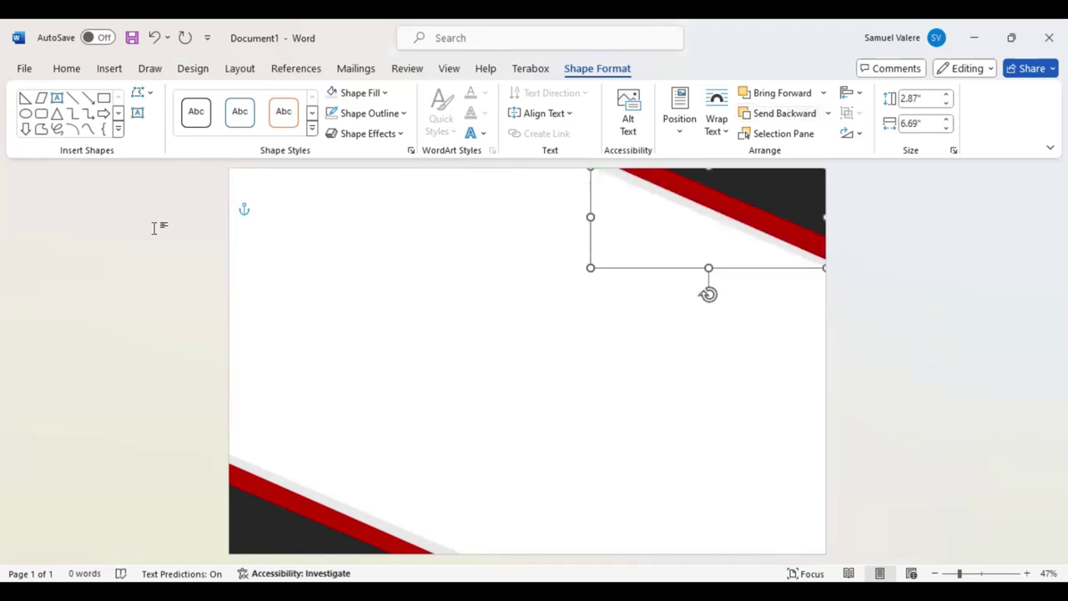
{"action": "left_click", "coordinate": [191, 188]}
{"action": "key", "text": "alt+n"}
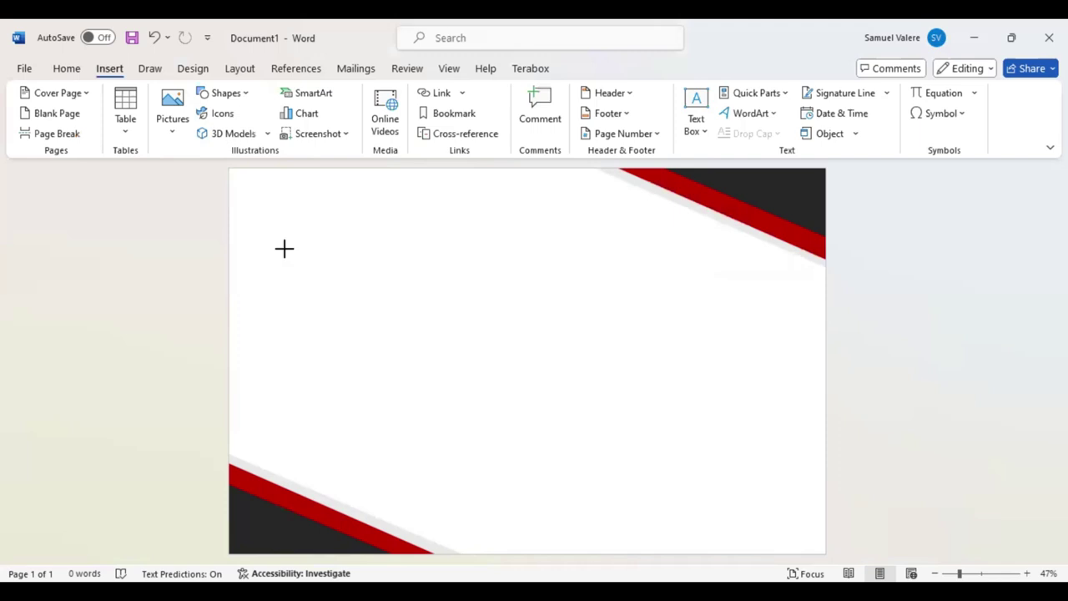
- Draw a parallelogram, rotate it into an upright red bar, and place it near the left margin
{"action": "left_click_drag", "start_coordinate": [276, 270], "coordinate": [424, 287]}
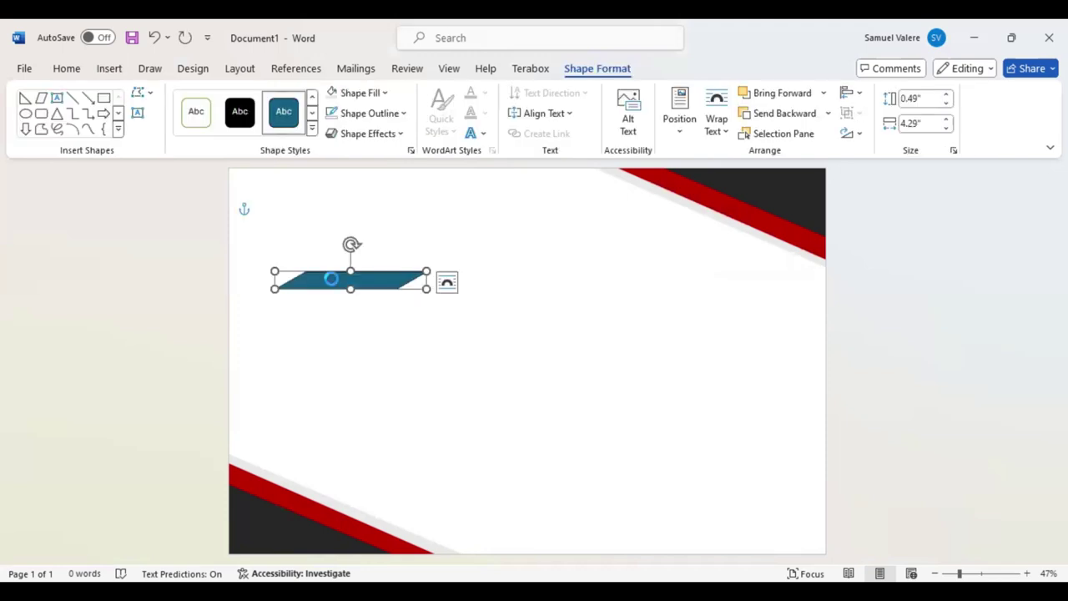
{"action": "left_click_drag", "start_coordinate": [351, 244], "coordinate": [284, 309]}
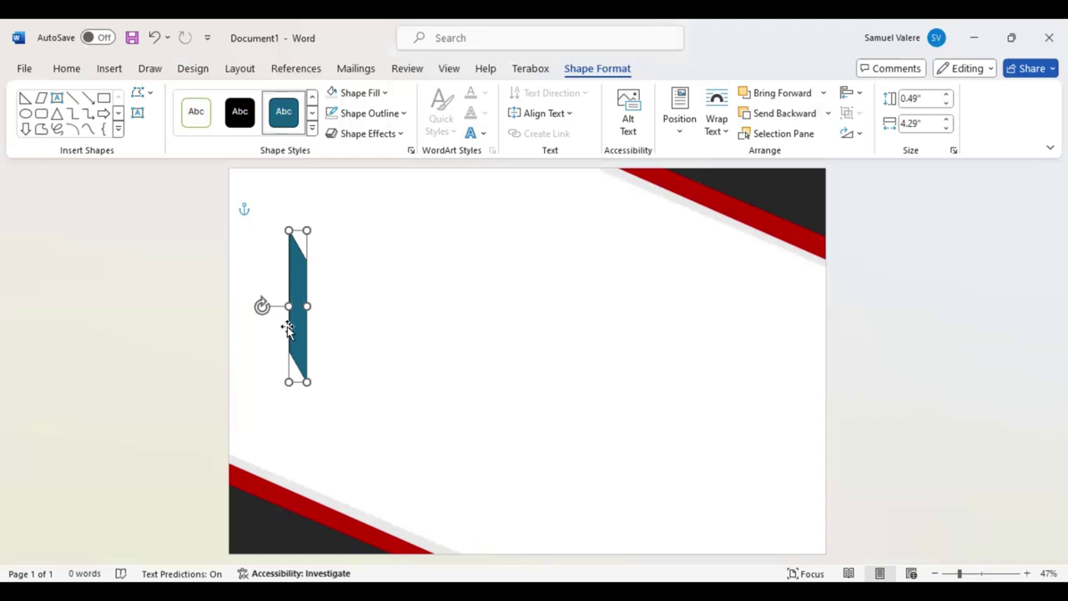
{"action": "key", "text": "ctrl+z"}
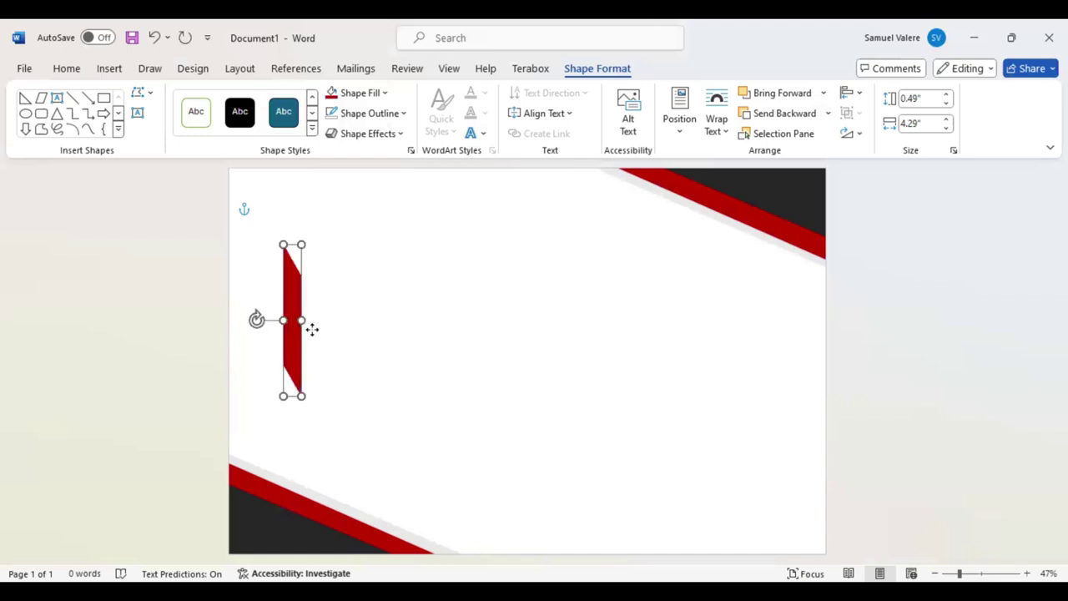
{"action": "left_click_drag", "start_coordinate": [298, 327], "coordinate": [268, 326]}
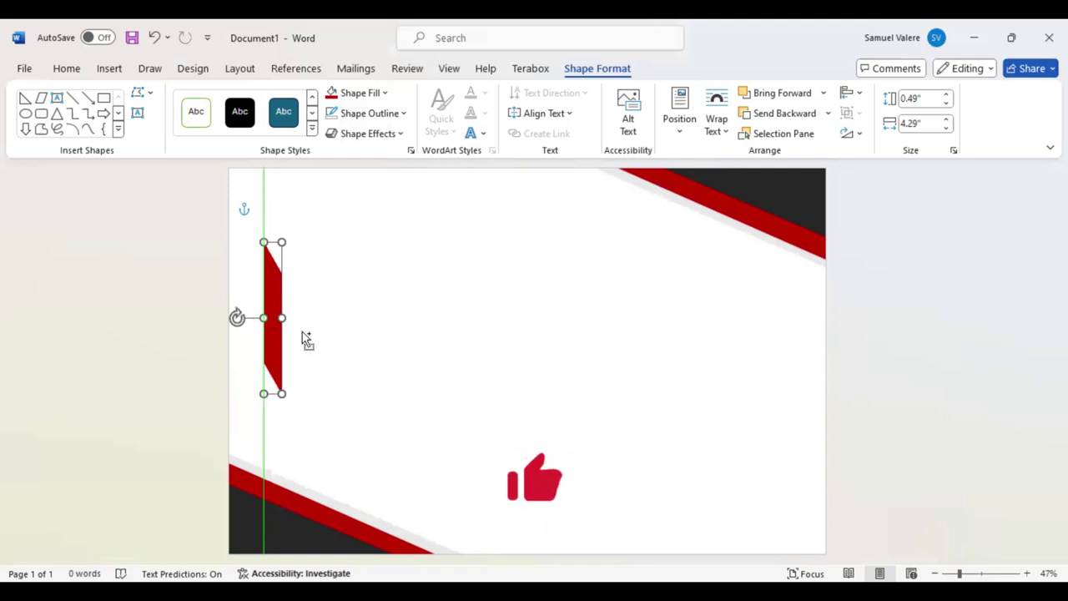
{"action": "left_click_drag", "start_coordinate": [303, 338], "coordinate": [334, 327]}
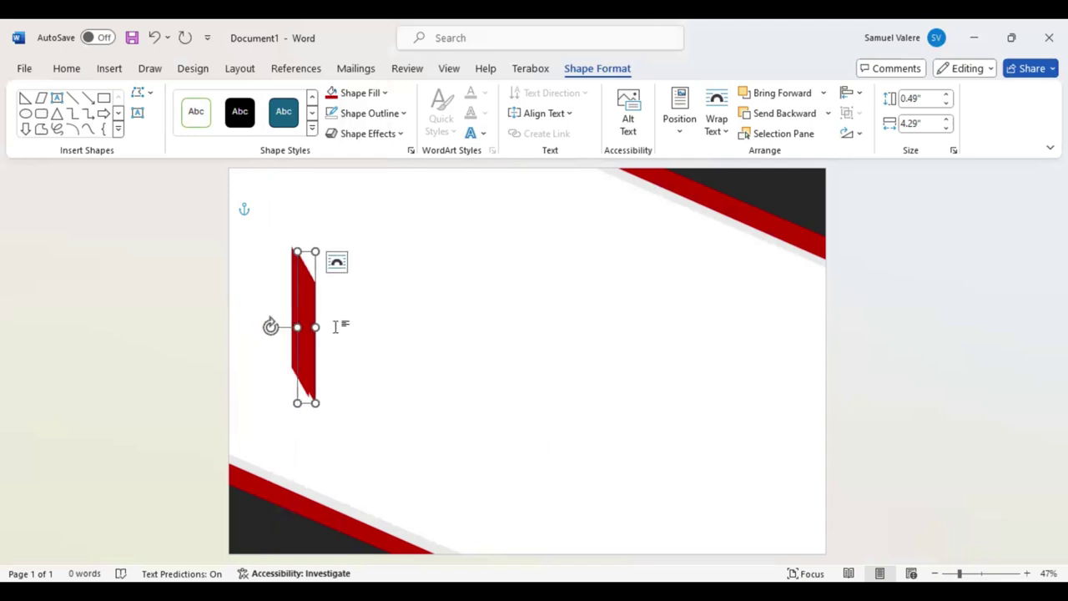
- Duplicate the red bar and stagger the two bars vertically near the left edge
{"action": "mouse_move", "coordinate": [270, 326]}
{"action": "left_mouse_down"}
{"action": "mouse_move", "coordinate": [353, 272]}
{"action": "mouse_move", "coordinate": [288, 302]}
{"action": "mouse_move", "coordinate": [286, 324]}
{"action": "mouse_move", "coordinate": [270, 326]}
{"action": "mouse_move", "coordinate": [281, 296]}
{"action": "mouse_move", "coordinate": [268, 295]}
{"action": "mouse_move", "coordinate": [273, 254]}
{"action": "left_mouse_up"}
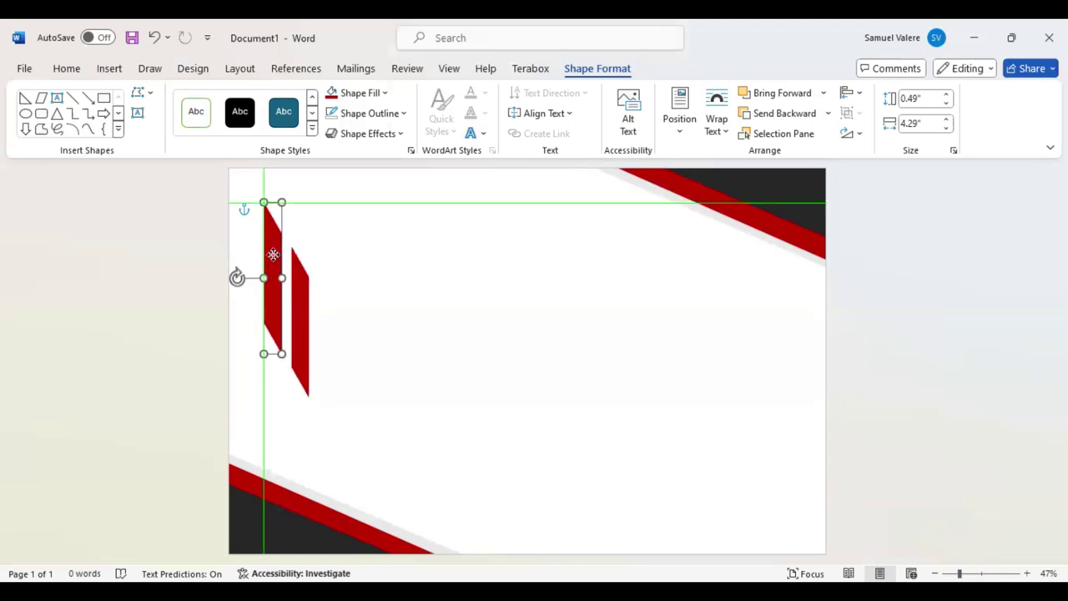
{"action": "left_click_drag", "start_coordinate": [298, 315], "coordinate": [295, 365]}
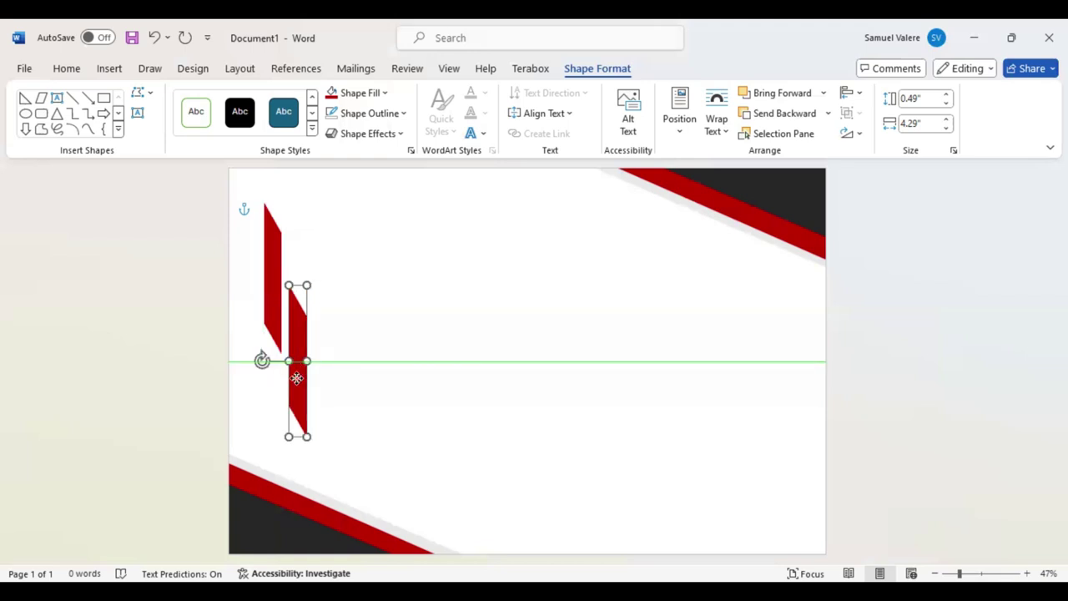
{"action": "left_click_drag", "start_coordinate": [295, 364], "coordinate": [297, 389]}
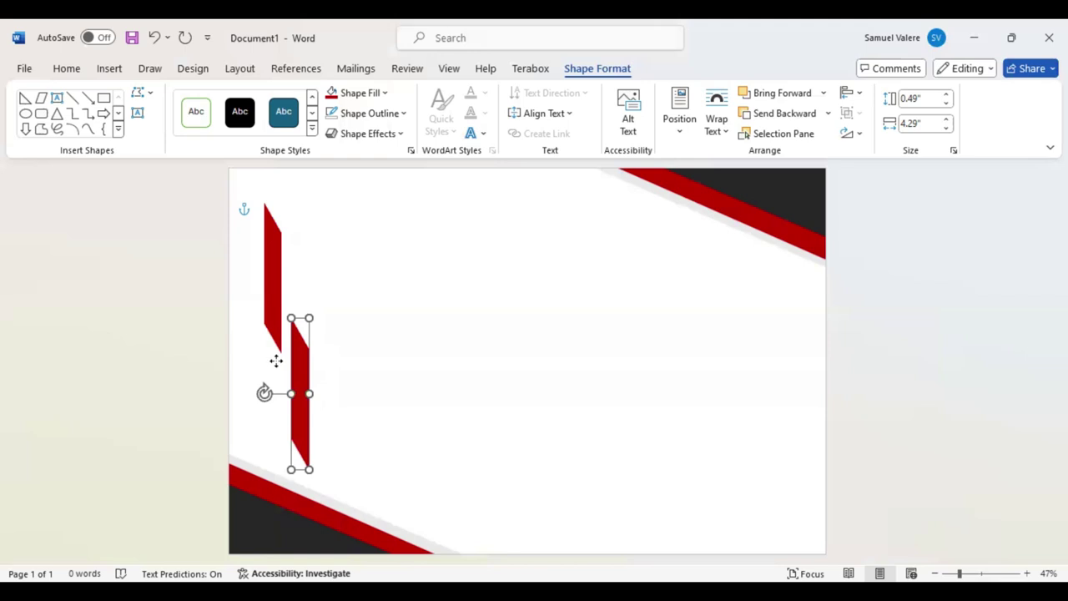
{"action": "left_click_drag", "start_coordinate": [274, 360], "coordinate": [277, 377]}
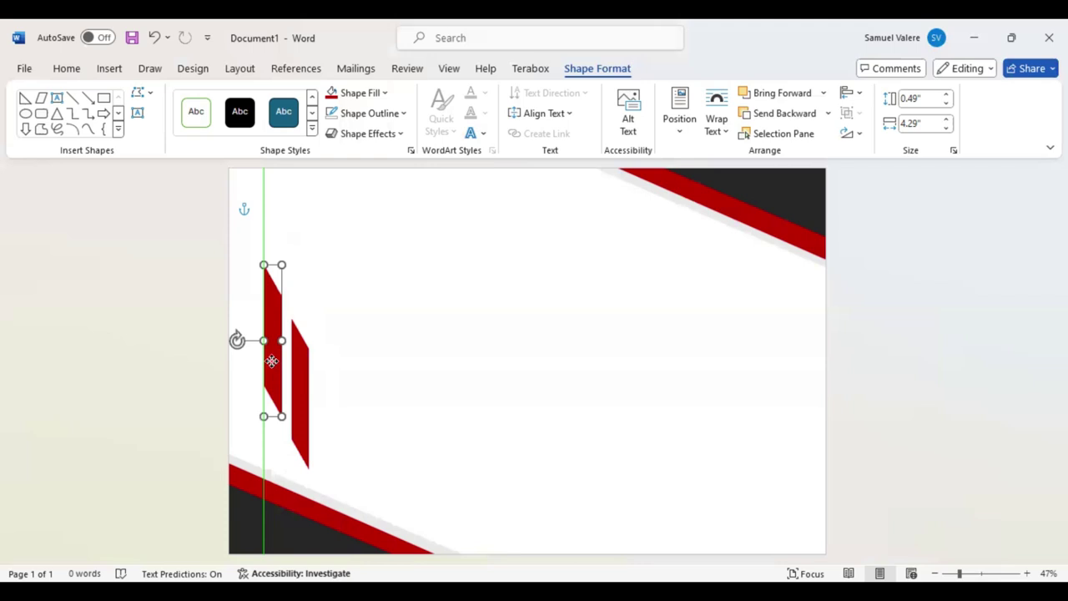
{"action": "left_click_drag", "start_coordinate": [272, 361], "coordinate": [271, 367]}
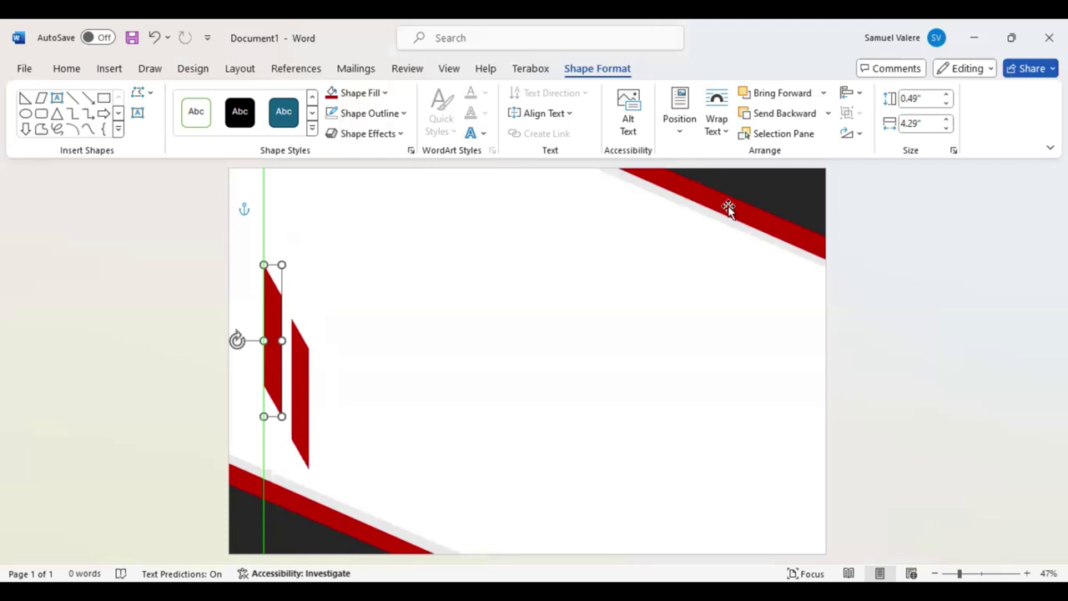
- Flip the upper left bar vertically, fill it dark charcoal grey, and select both bars
{"action": "left_click", "coordinate": [858, 138]}
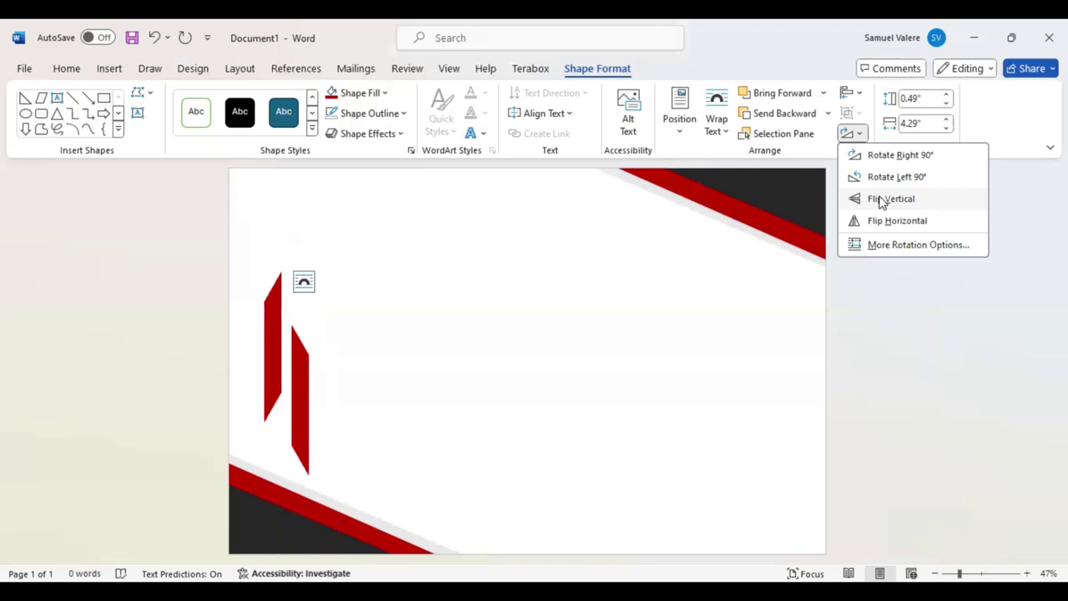
{"action": "left_click", "coordinate": [386, 99]}
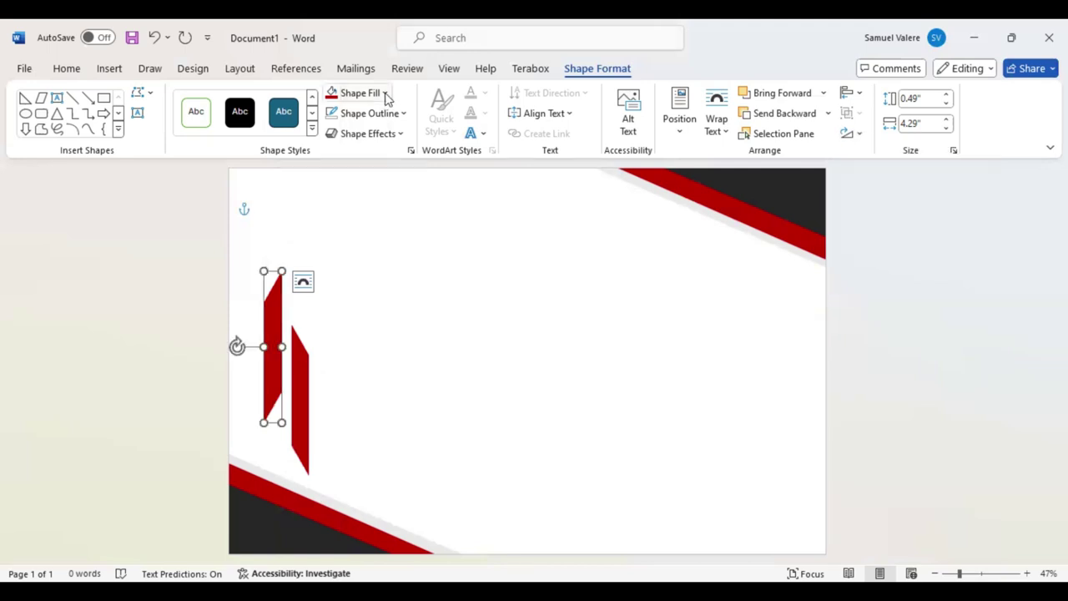
{"action": "left_click", "coordinate": [386, 99]}
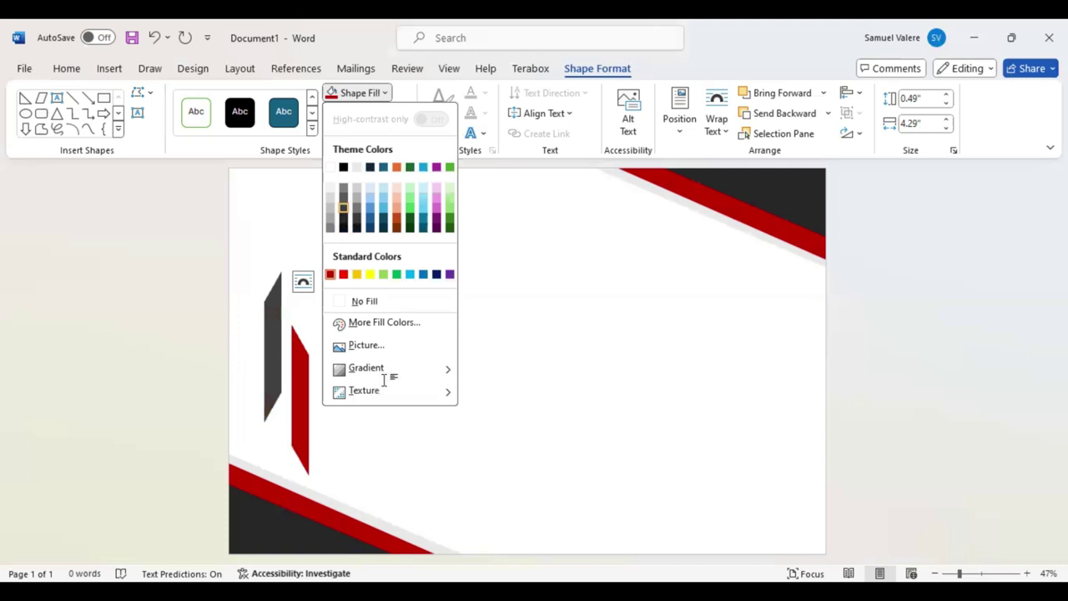
{"action": "left_click", "coordinate": [320, 383]}
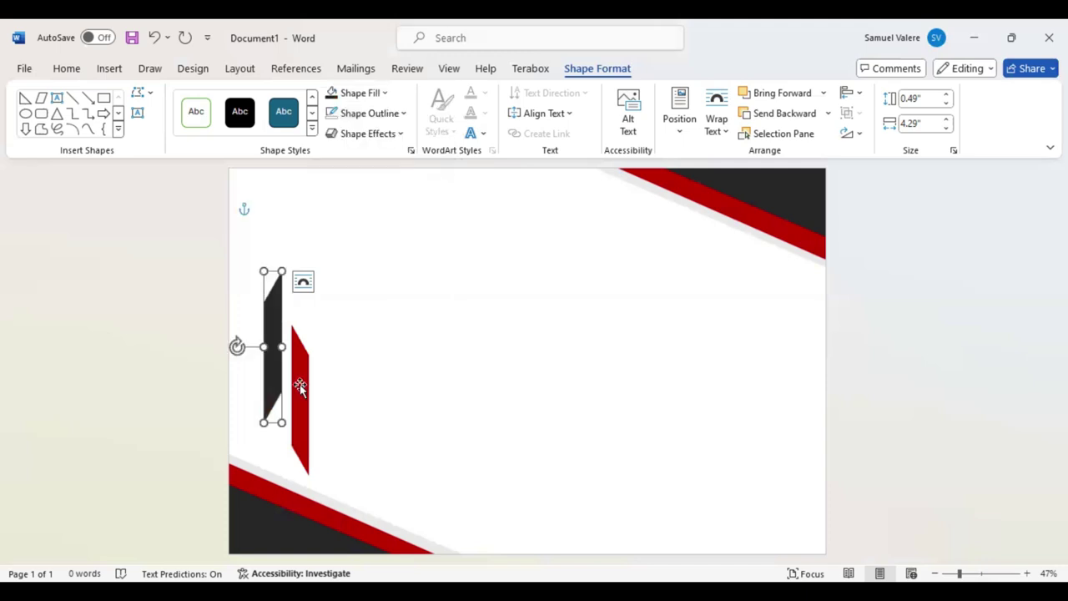
{"action": "left_click", "coordinate": [303, 392], "text": "shift"}
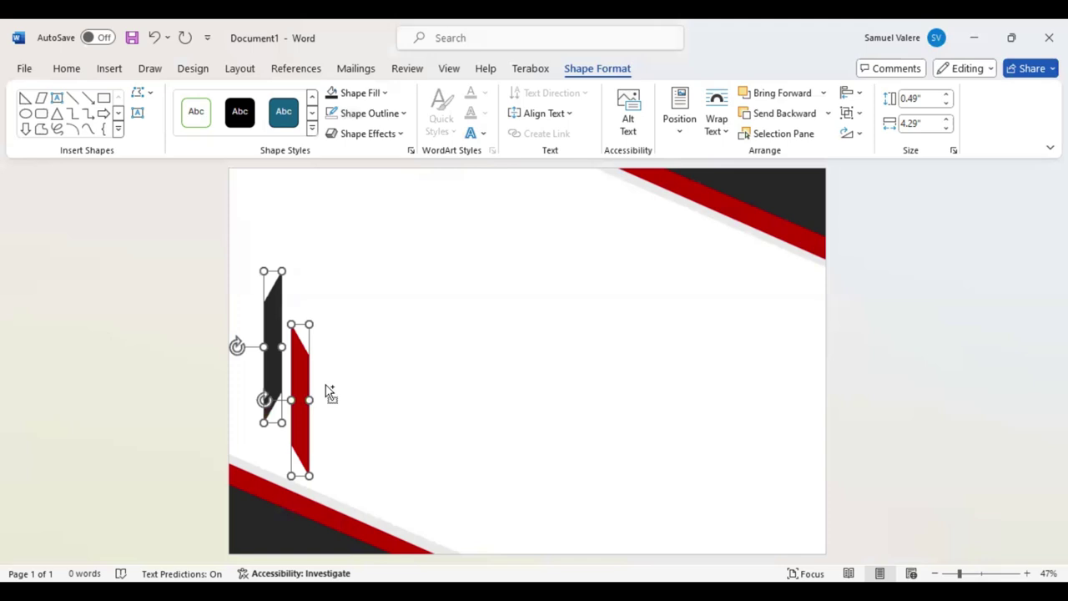
- Duplicate the bar pair and move the copies to the page's right edge
{"action": "key", "text": "ctrl+d"}
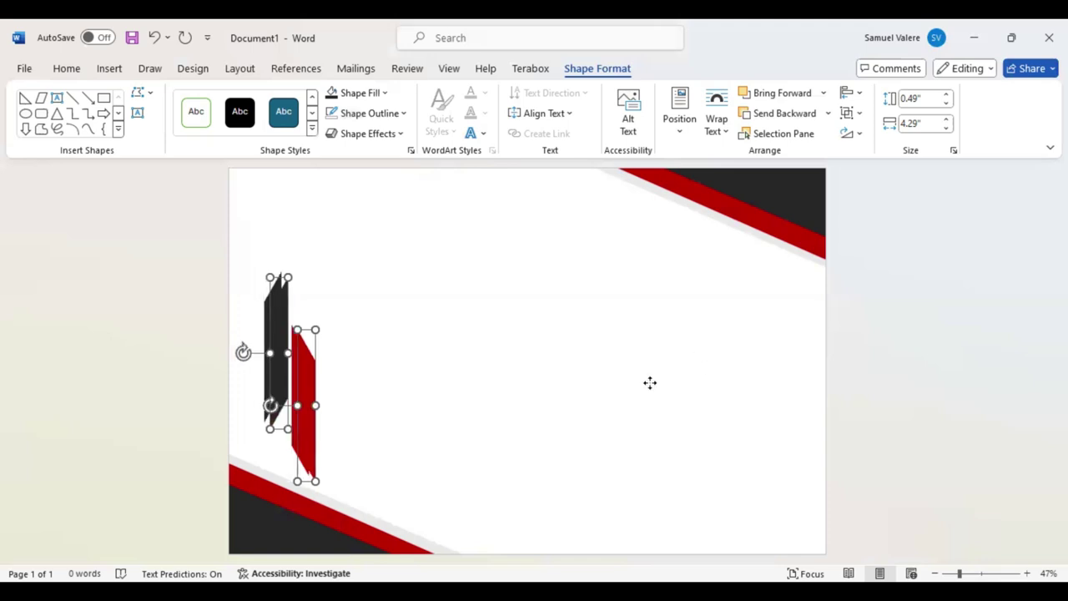
{"action": "left_click_drag", "start_coordinate": [650, 382], "coordinate": [652, 384]}
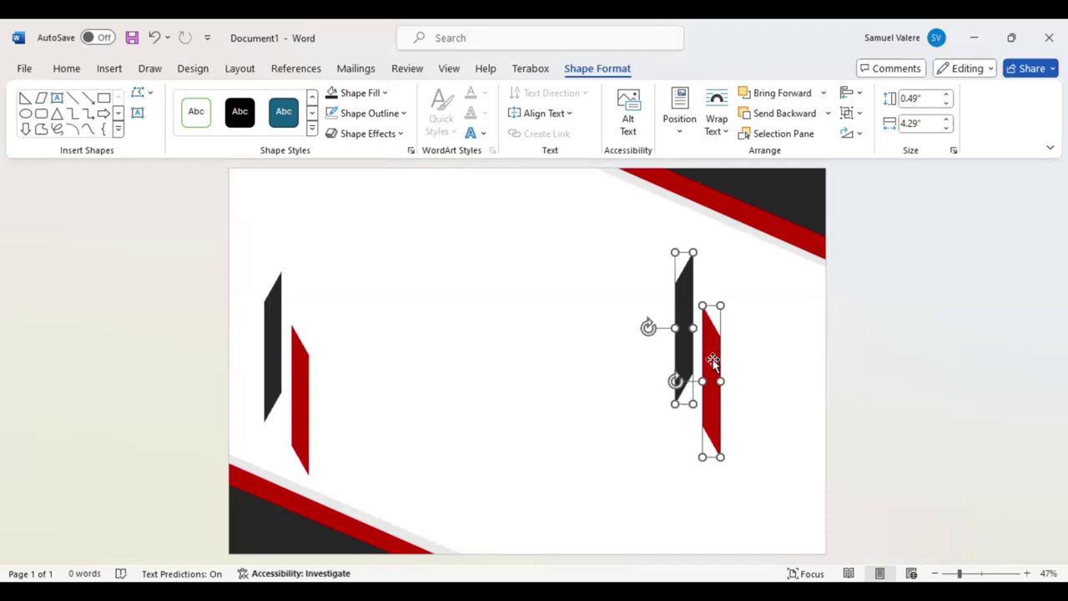
{"action": "left_click_drag", "start_coordinate": [715, 360], "coordinate": [790, 356]}
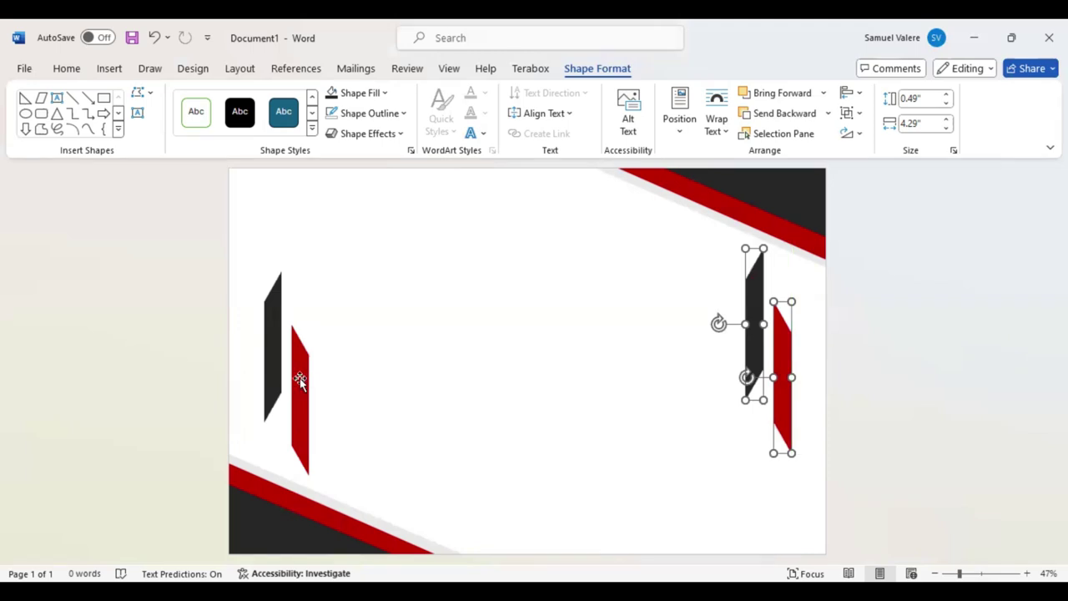
- Recolour the right pair so the upper bar is red and the lower bar charcoal
{"action": "left_click", "coordinate": [279, 378]}
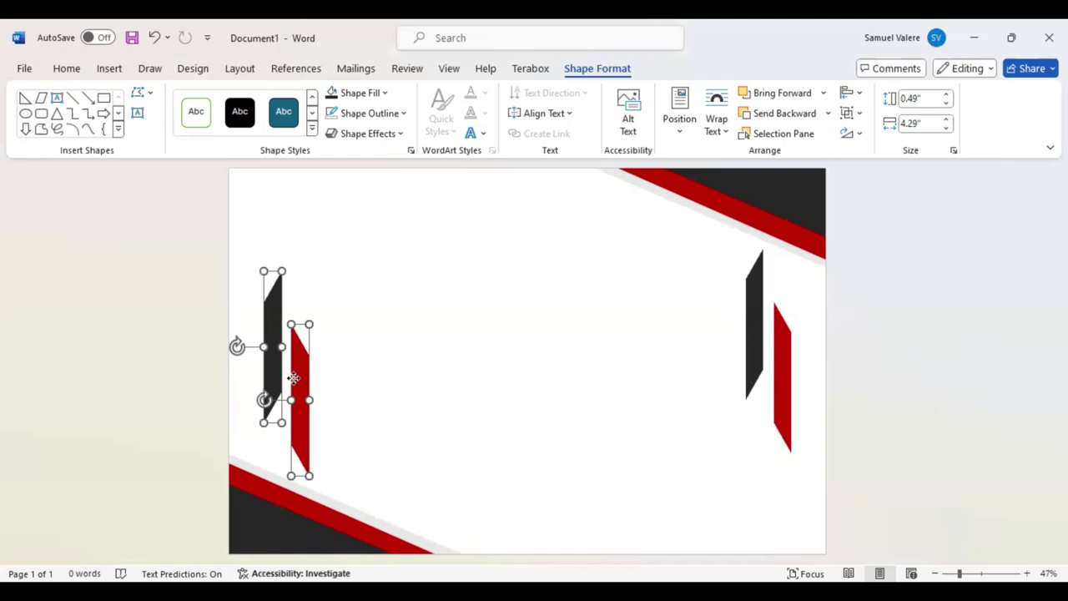
{"action": "left_click", "coordinate": [751, 334]}
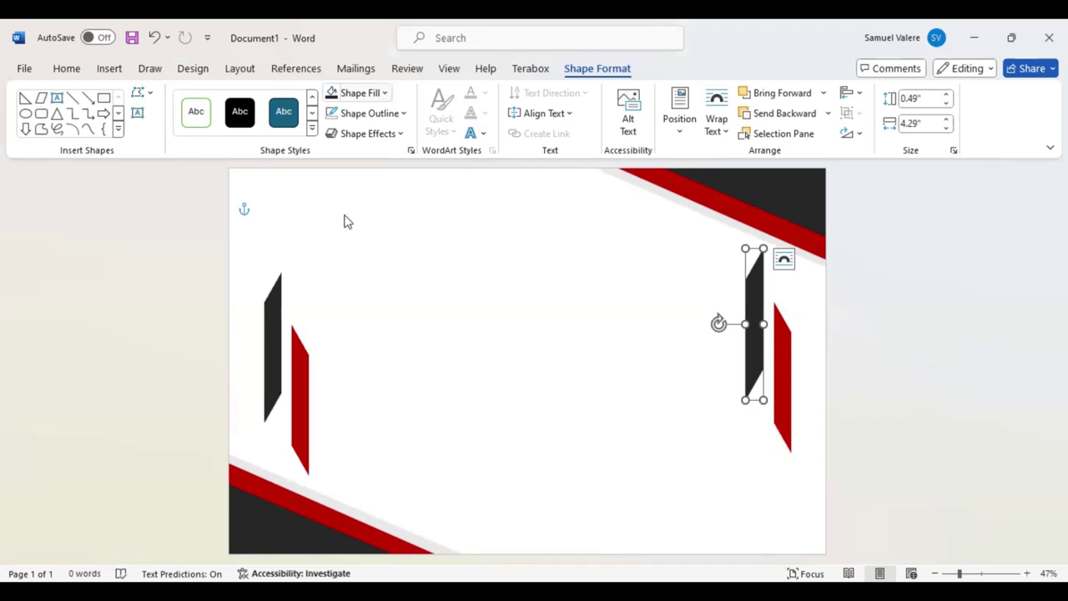
{"action": "left_click", "coordinate": [359, 92]}
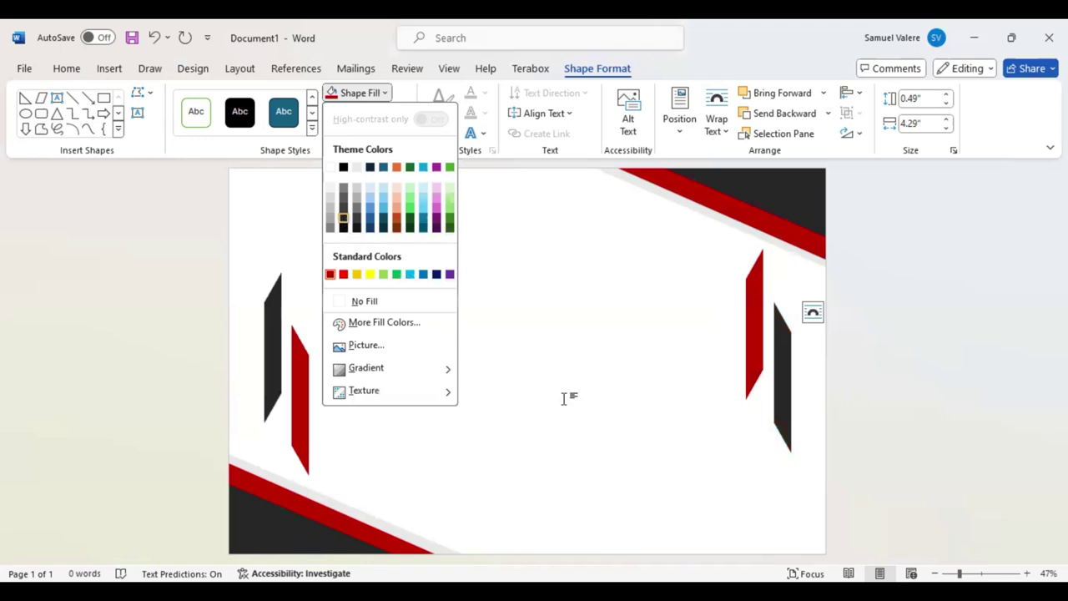
{"action": "left_click", "coordinate": [276, 340]}
{"action": "left_click", "coordinate": [110, 70]}
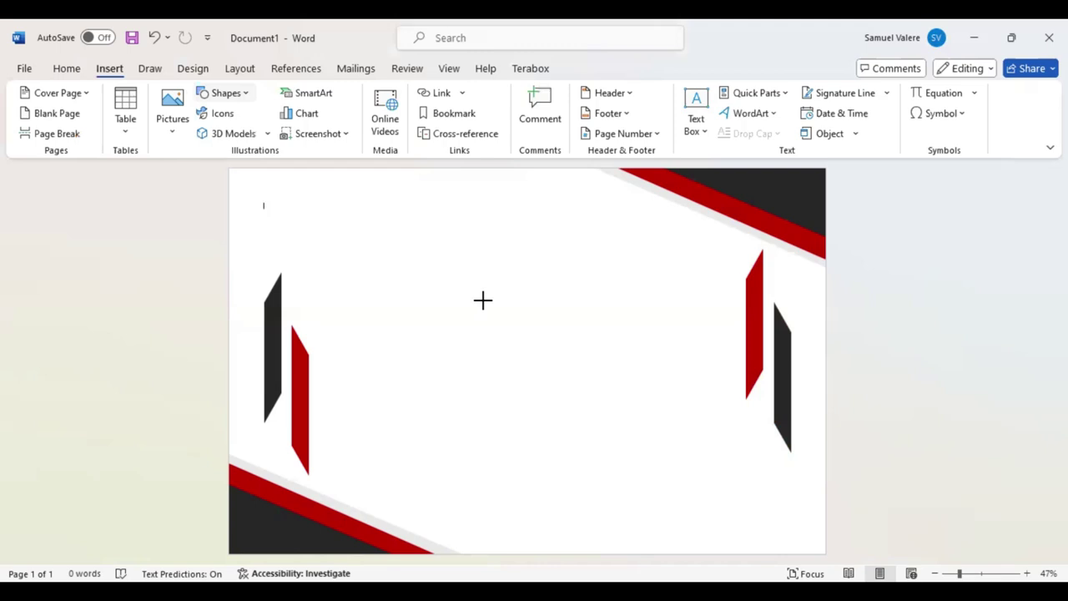
- Draw a text box near the top and enter the centred certificate title
{"action": "left_click_drag", "start_coordinate": [668, 274], "coordinate": [395, 242]}
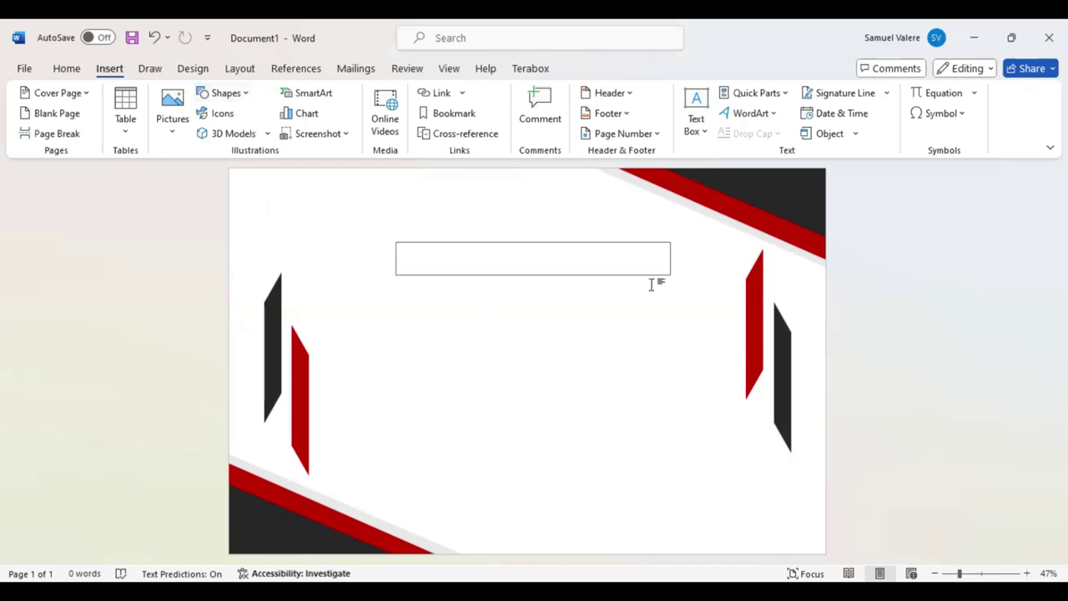
{"action": "type", "text": "Co"}
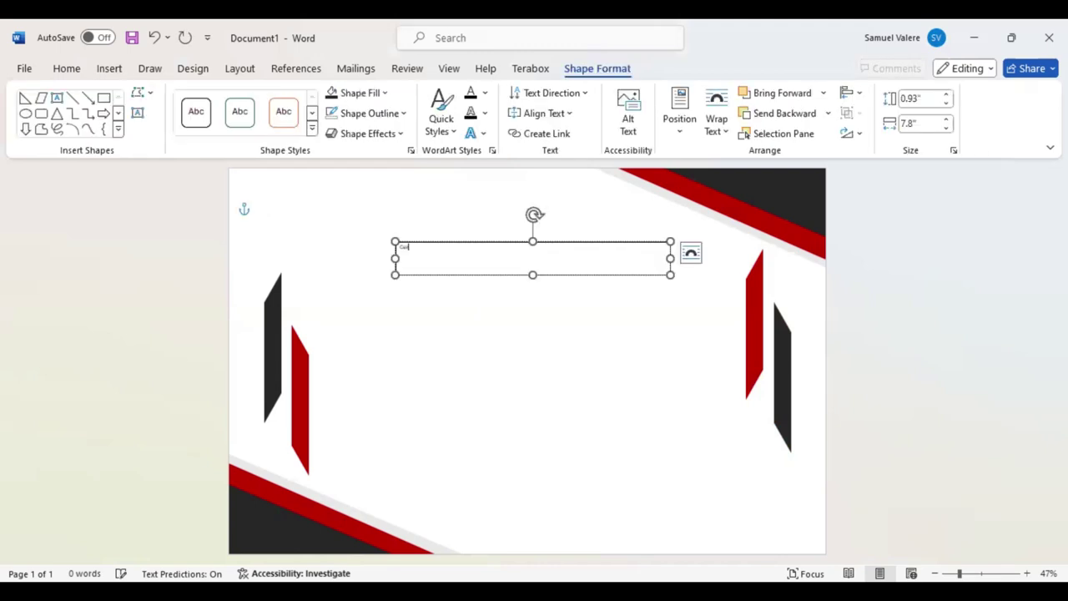
{"action": "type", "text": "m"}
{"action": "type", "text": "pa"}
{"action": "type", "text": "ate"}
{"action": "key", "text": "ctrl+a"}
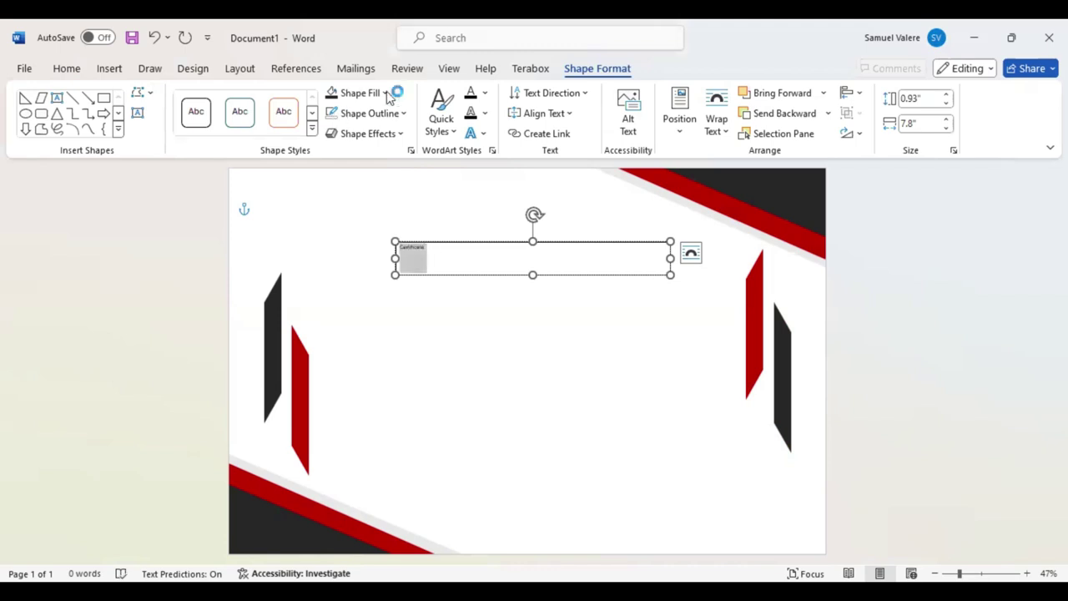
{"action": "left_click", "coordinate": [70, 70]}
{"action": "left_click", "coordinate": [355, 124]}
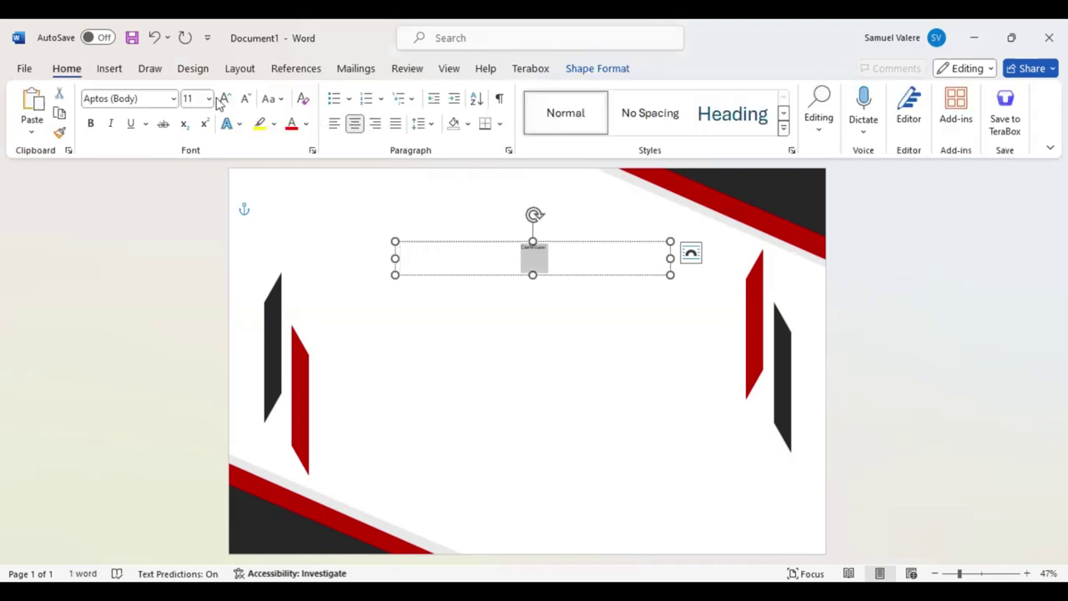
- Make the title uppercase CERTIFICATE at 72 pt and centre it horizontally on the page
{"action": "left_click", "coordinate": [225, 99]}
{"action": "left_click", "coordinate": [225, 100]}
{"action": "left_click", "coordinate": [225, 99]}
{"action": "left_click", "coordinate": [224, 99]}
{"action": "left_click", "coordinate": [224, 99]}
{"action": "left_click", "coordinate": [225, 99]}
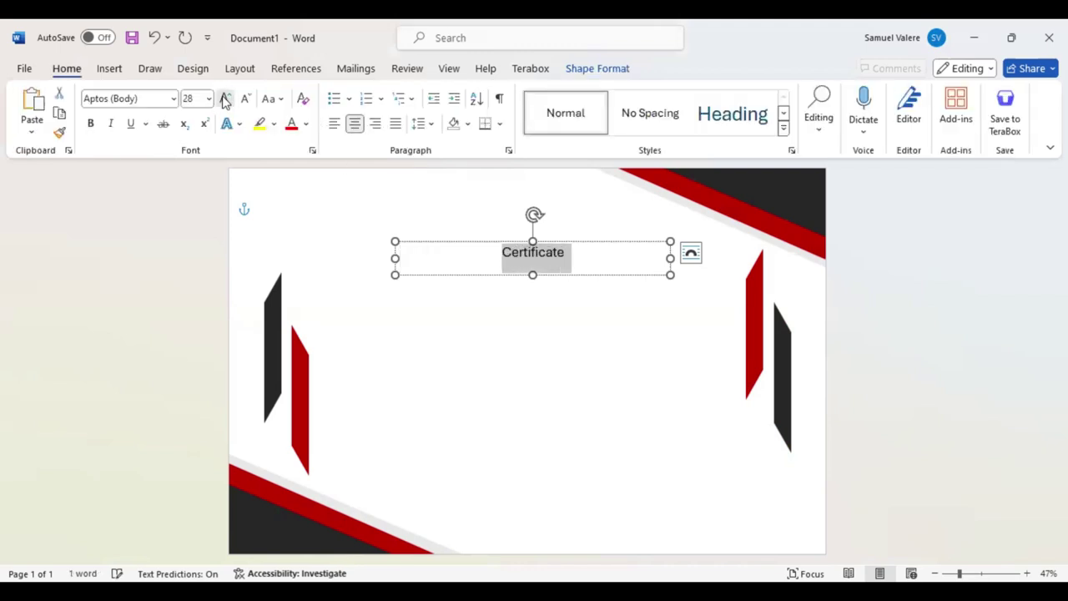
{"action": "left_click", "coordinate": [224, 99]}
{"action": "left_click", "coordinate": [224, 100]}
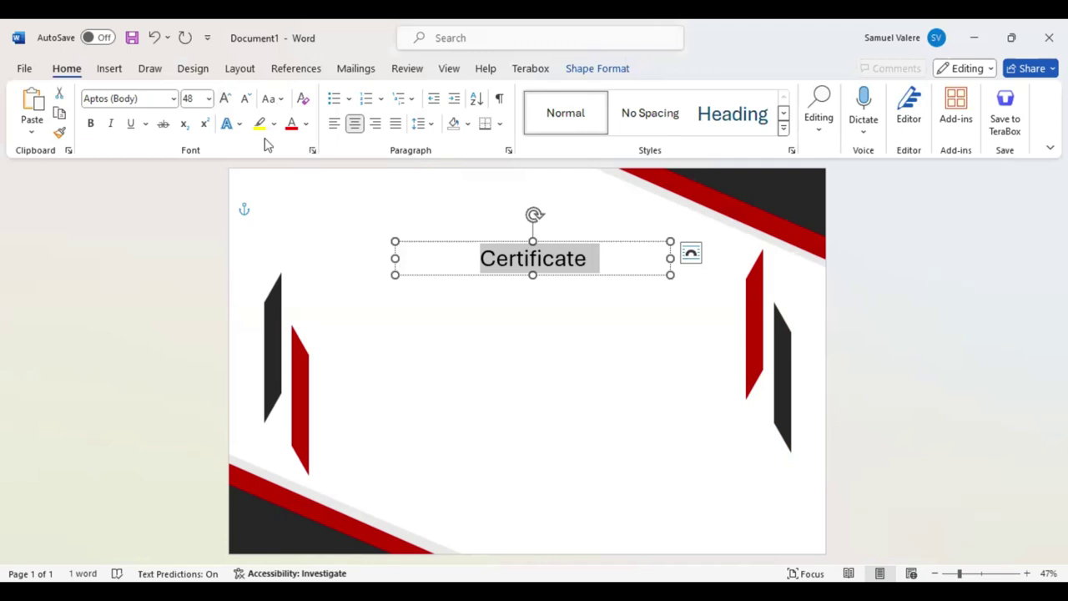
{"action": "key", "text": "shift+F3"}
{"action": "left_click", "coordinate": [226, 100]}
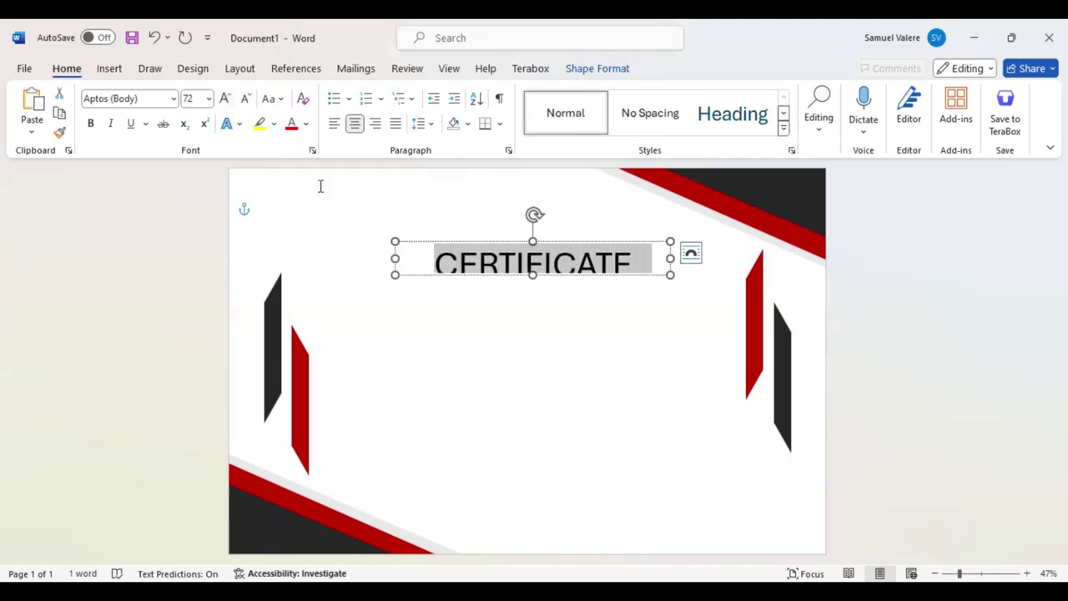
{"action": "left_click", "coordinate": [535, 282]}
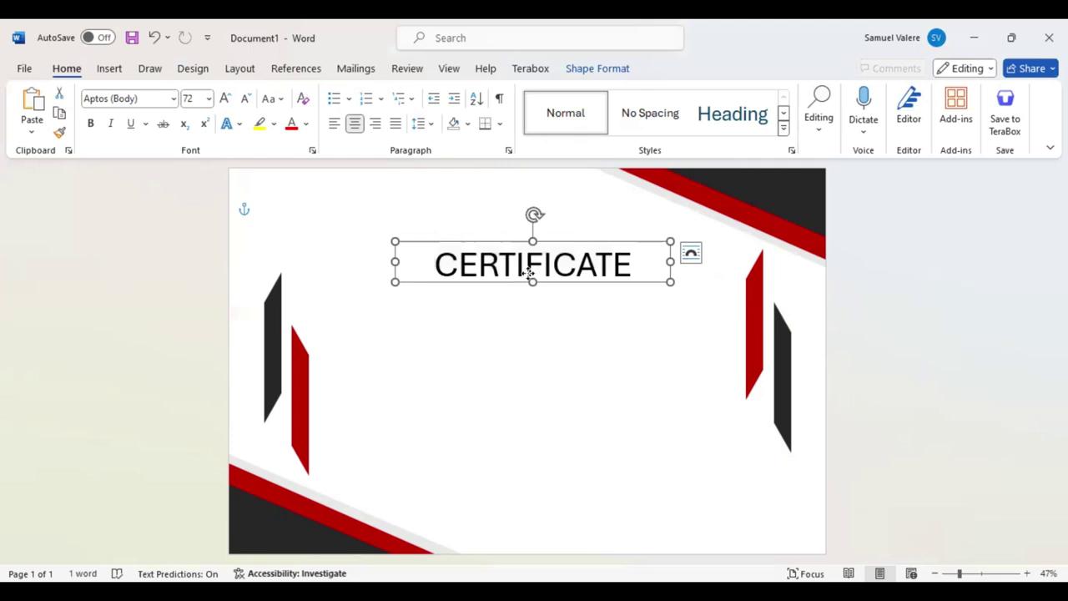
{"action": "mouse_move", "coordinate": [564, 272]}
{"action": "left_mouse_down"}
{"action": "mouse_move", "coordinate": [527, 260]}
{"action": "mouse_move", "coordinate": [527, 246]}
{"action": "left_mouse_up"}
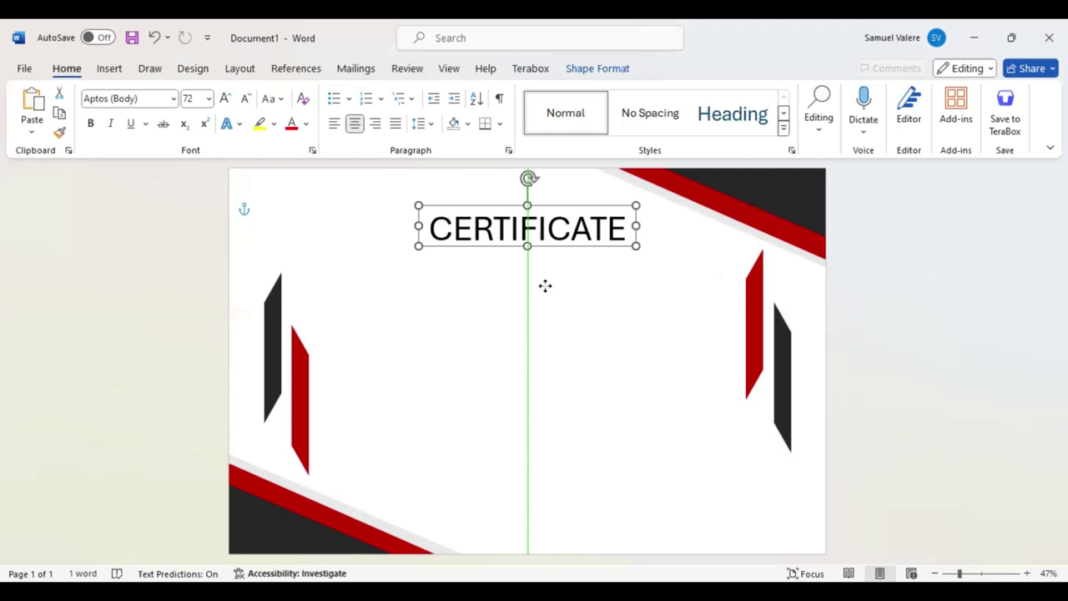
- Duplicate the title below it and replace the text with 'of Appreciation'
{"action": "left_click_drag", "start_coordinate": [506, 231], "coordinate": [518, 261]}
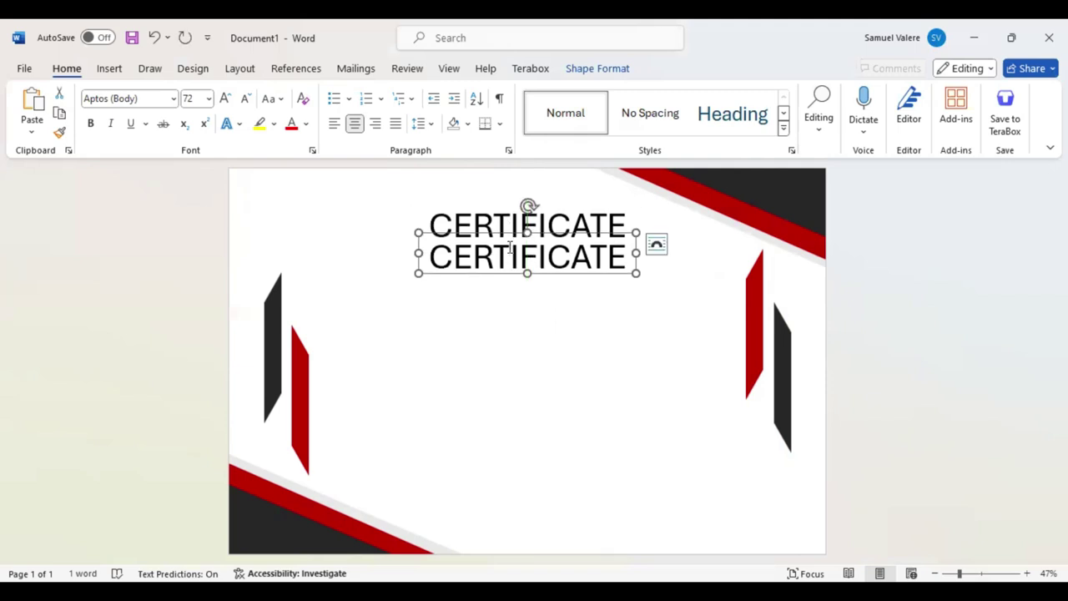
{"action": "key", "text": "ctrl+a"}
{"action": "left_click", "coordinate": [662, 204]}
{"action": "left_click", "coordinate": [662, 204]}
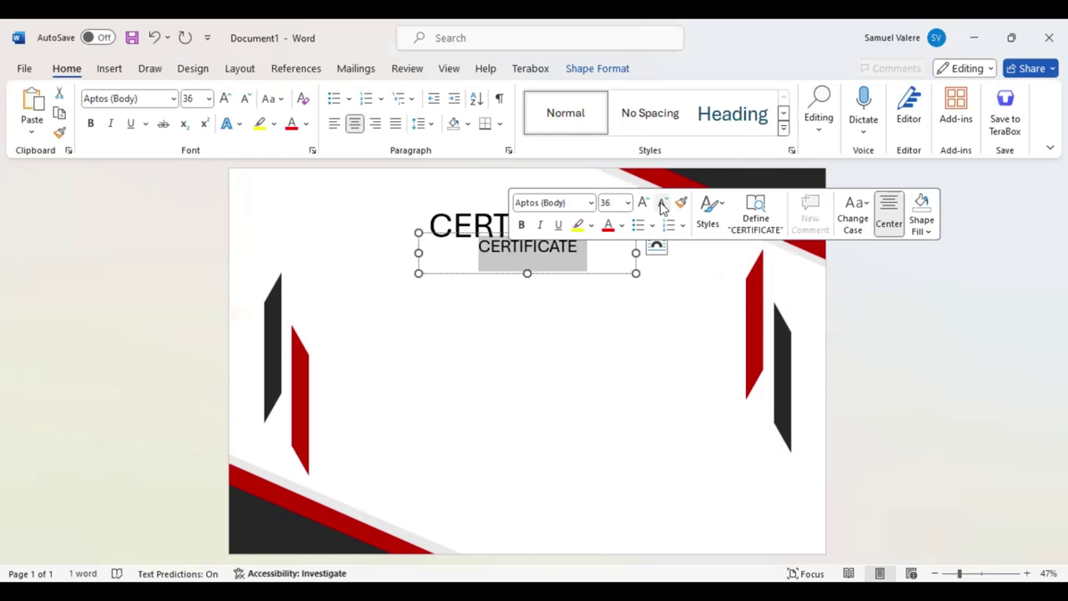
{"action": "left_click", "coordinate": [661, 204]}
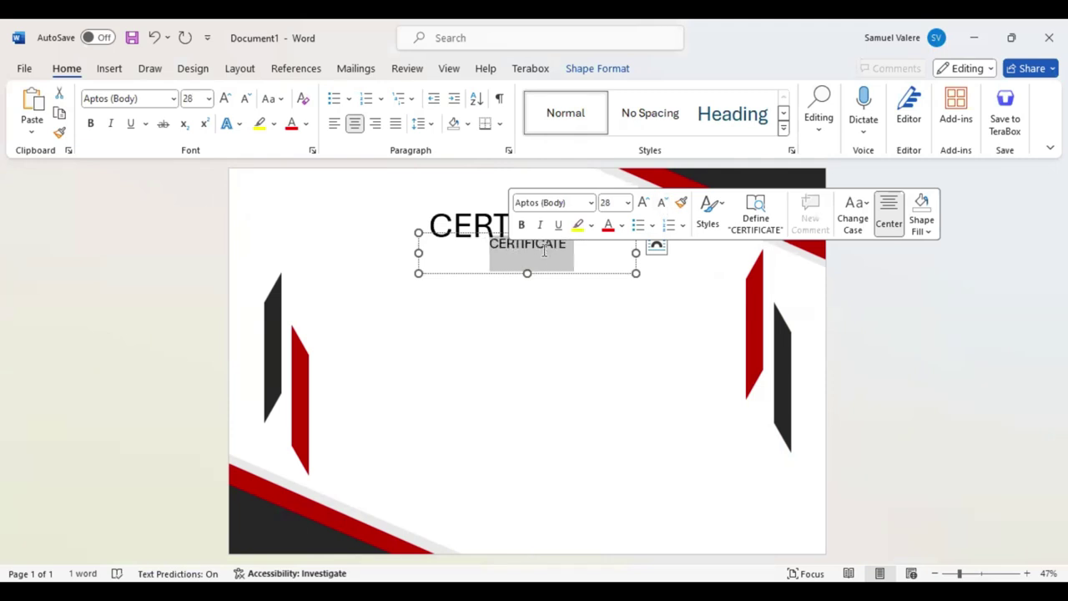
{"action": "type", "text": "of Apprec"}
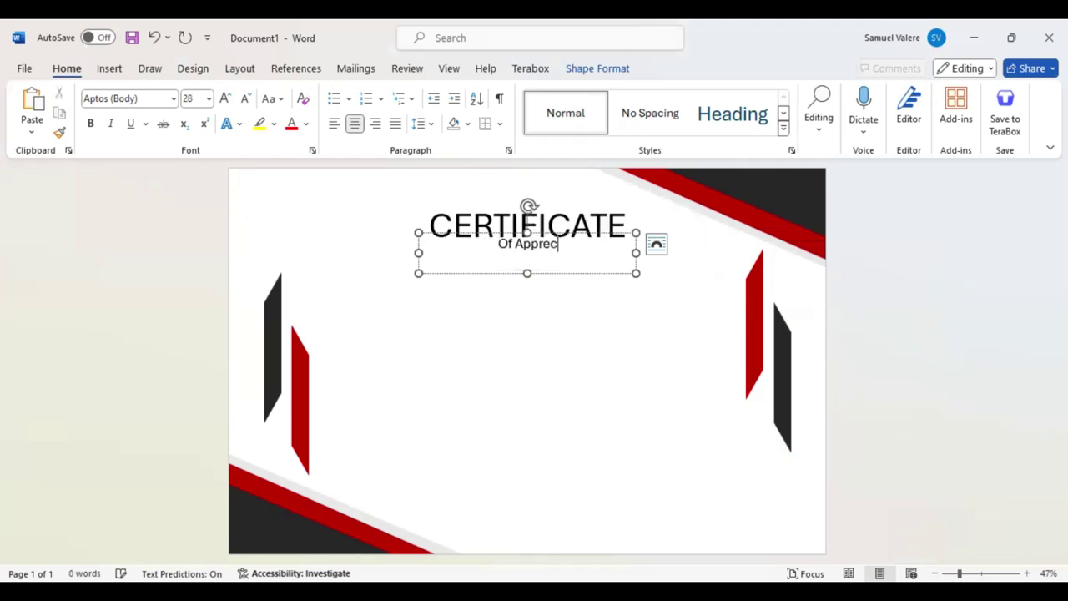
{"action": "type", "text": "iation"}
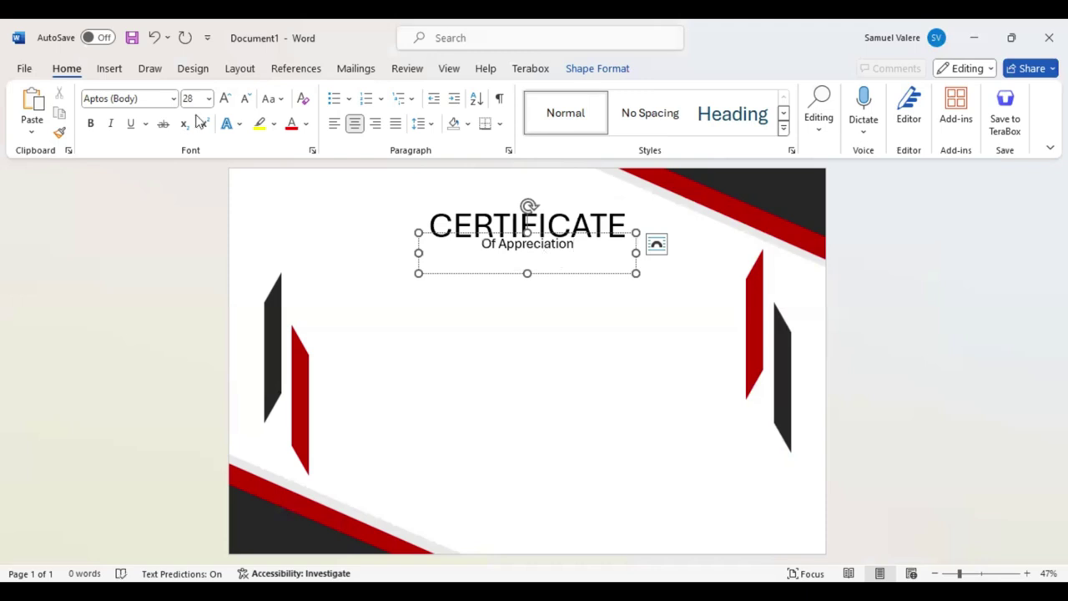
- Make the subtitle all caps at 26 pt and shrink its text box
{"action": "key", "text": "ctrl+a"}
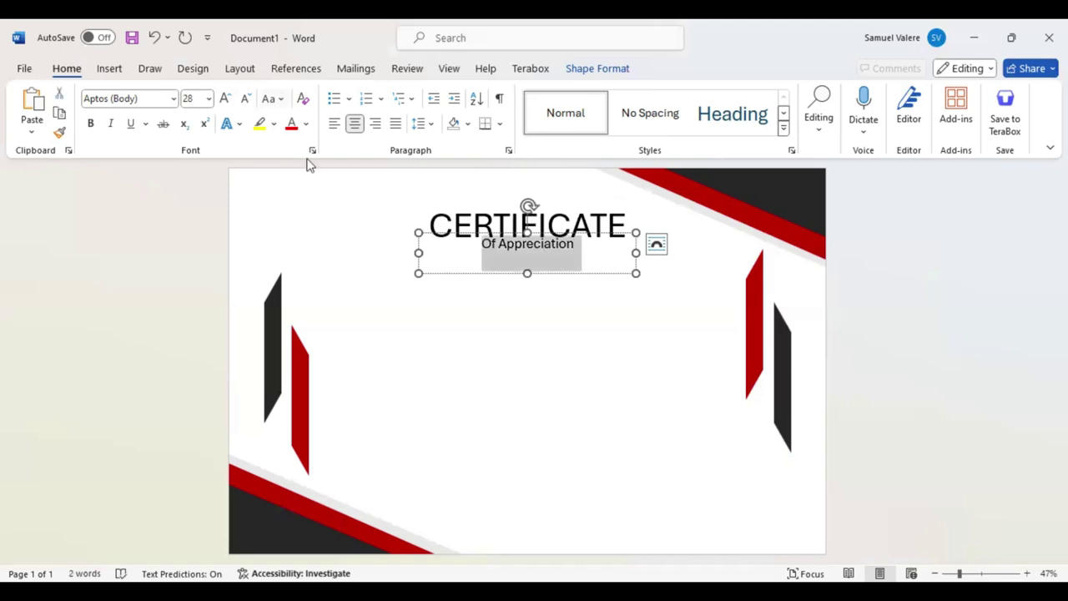
{"action": "key", "text": "shift+F3"}
{"action": "left_click", "coordinate": [247, 100]}
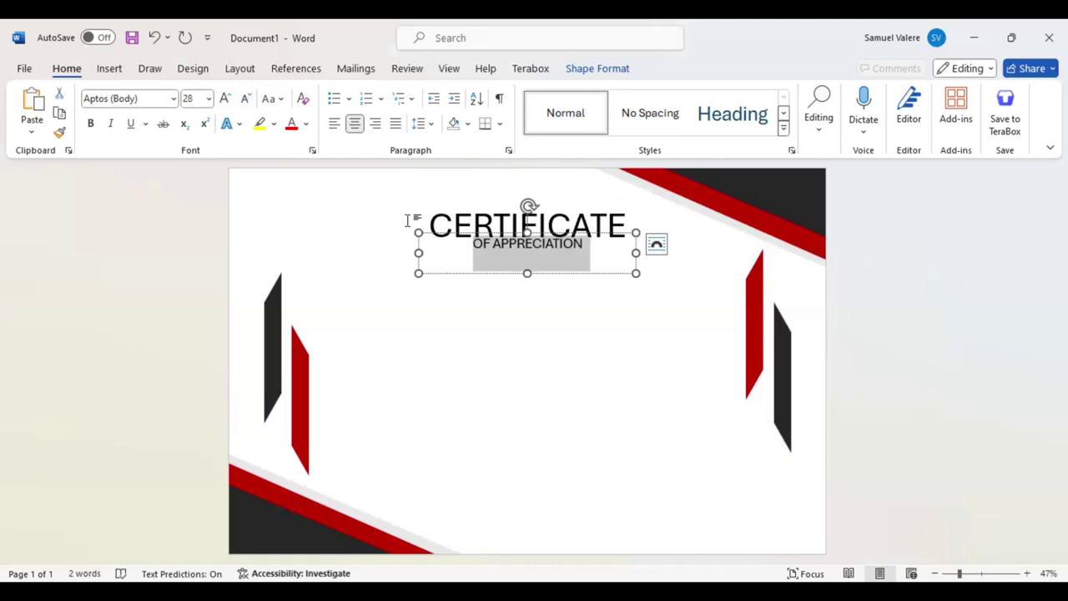
{"action": "left_click_drag", "start_coordinate": [417, 252], "coordinate": [507, 253]}
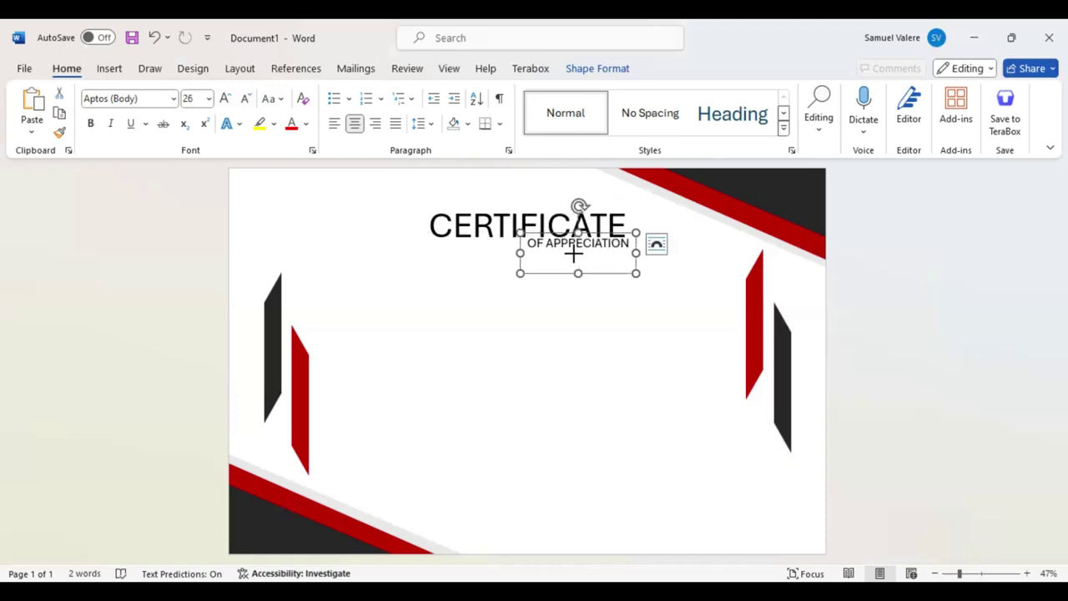
{"action": "mouse_move", "coordinate": [578, 273]}
{"action": "left_mouse_down"}
{"action": "mouse_move", "coordinate": [577, 254]}
{"action": "mouse_move", "coordinate": [474, 269]}
{"action": "left_mouse_up"}
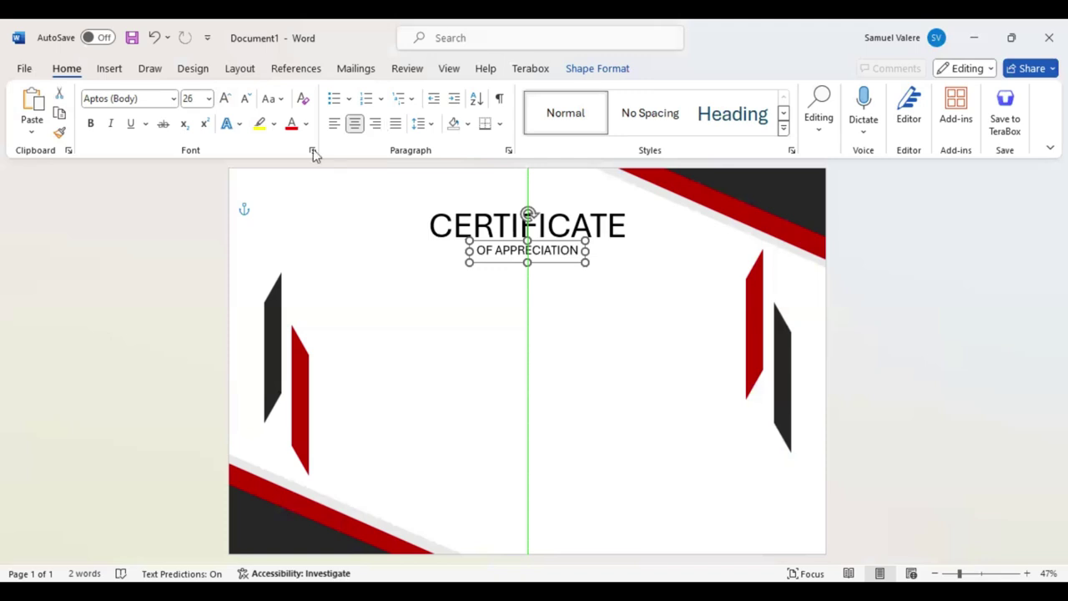
- Expand OF APPRECIATION's letter spacing by 5 pt and centre it under the title
{"action": "key", "text": "ctrl+d"}
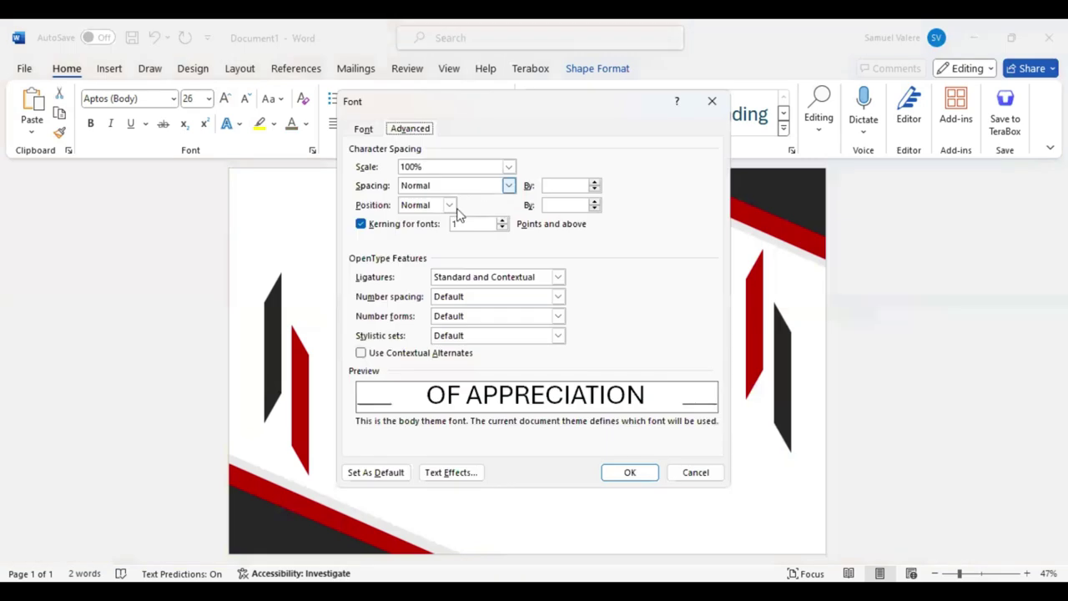
{"action": "key", "text": "Down"}
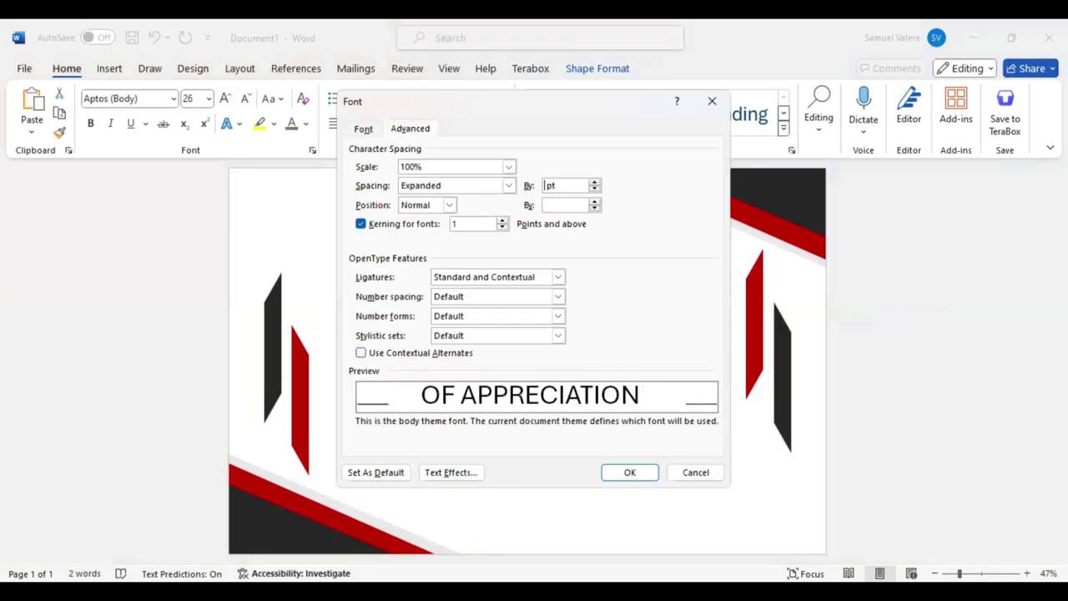
{"action": "type", "text": "5"}
{"action": "key", "text": "Return"}
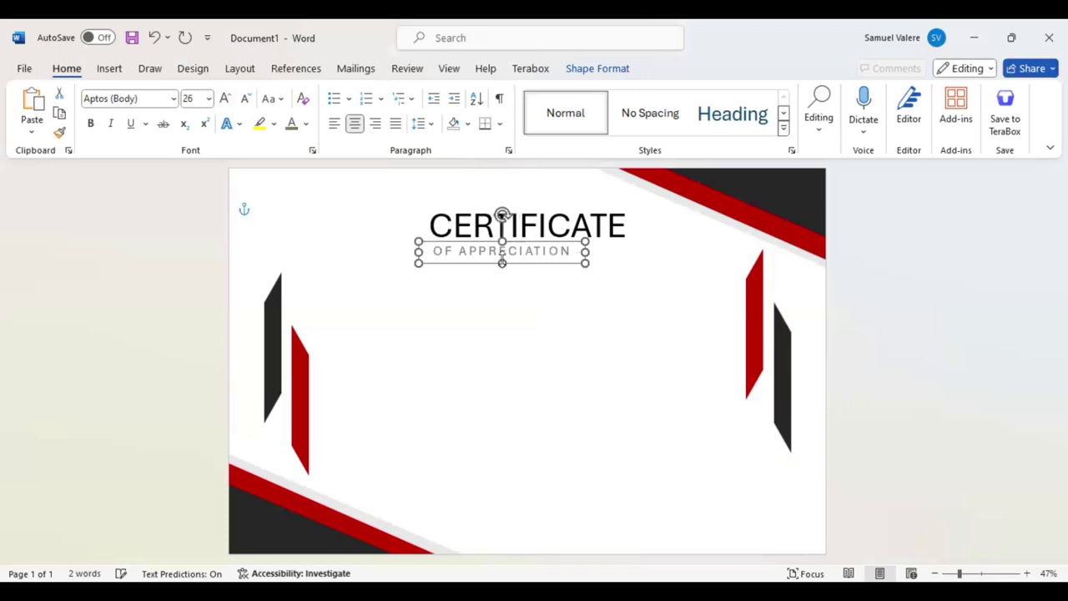
{"action": "left_click_drag", "start_coordinate": [544, 261], "coordinate": [541, 318]}
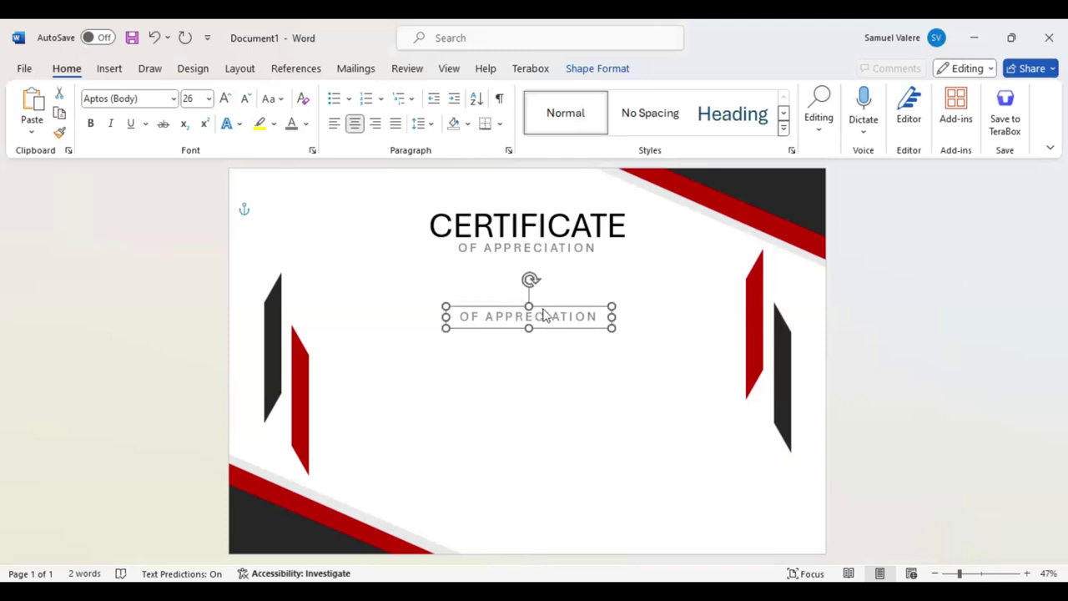
- Replace the copied subtitle text with 'Proudly Presented To' on two lines
{"action": "triple_click", "coordinate": [544, 315]}
{"action": "key", "text": "BackSpace"}
{"action": "type", "text": "Prou"}
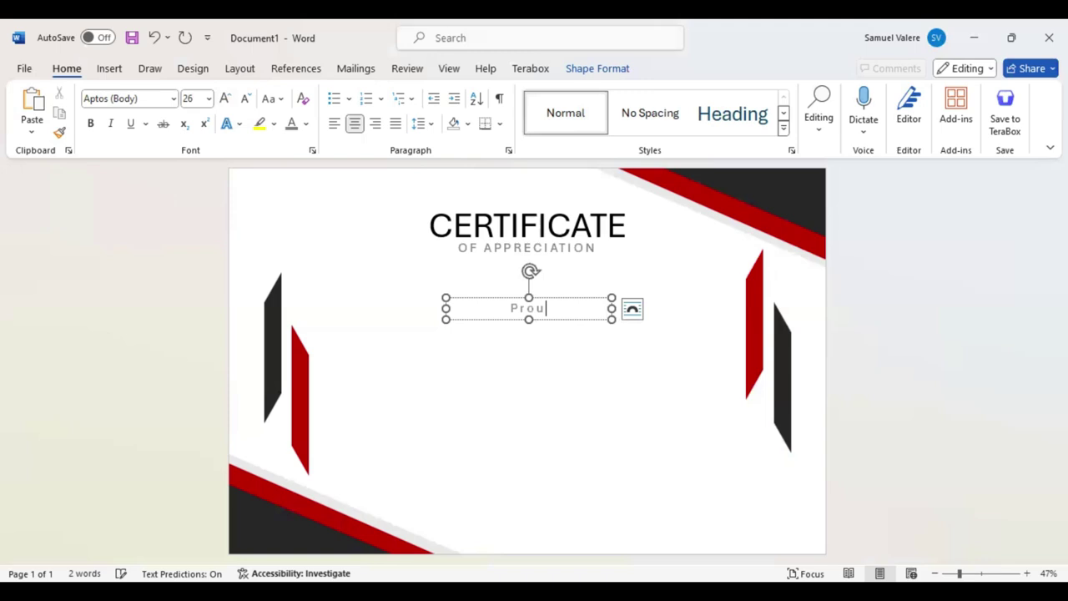
{"action": "type", "text": "dly Present"}
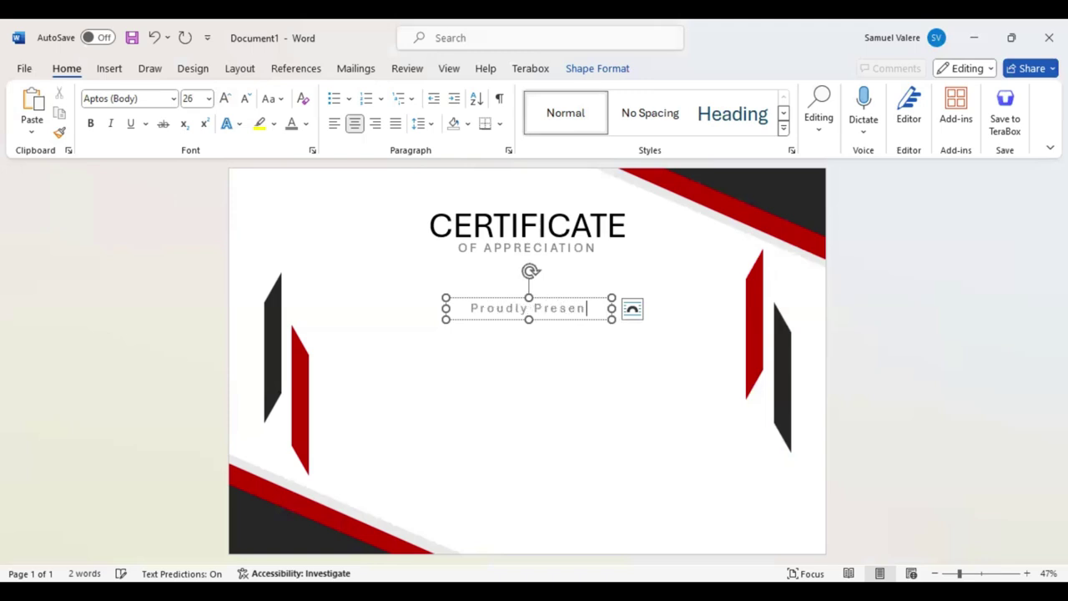
{"action": "type", "text": "ed"}
{"action": "key", "text": "Return"}
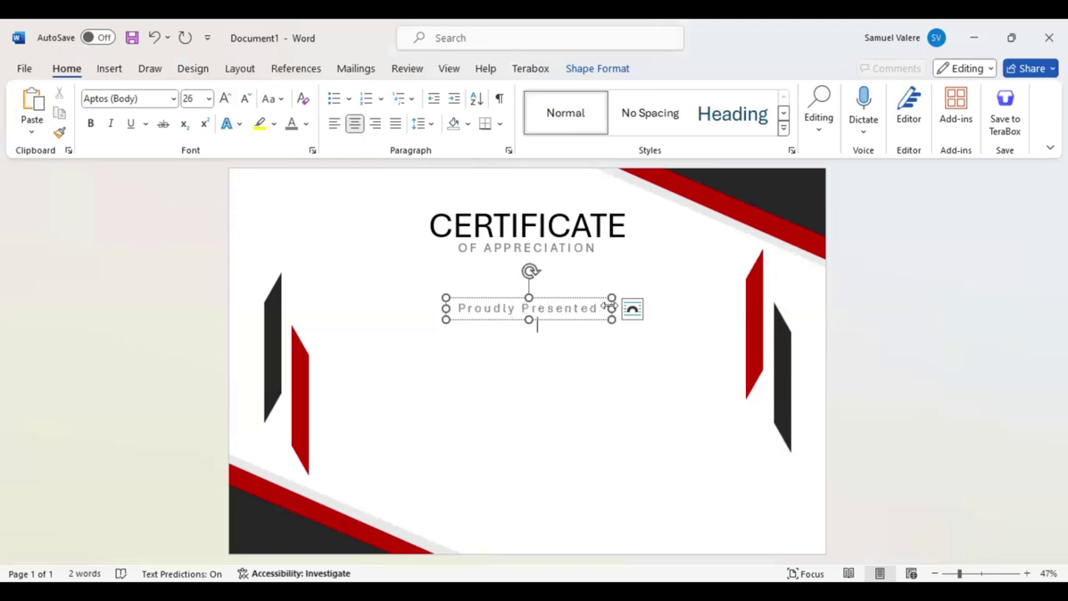
{"action": "type", "text": "To"}
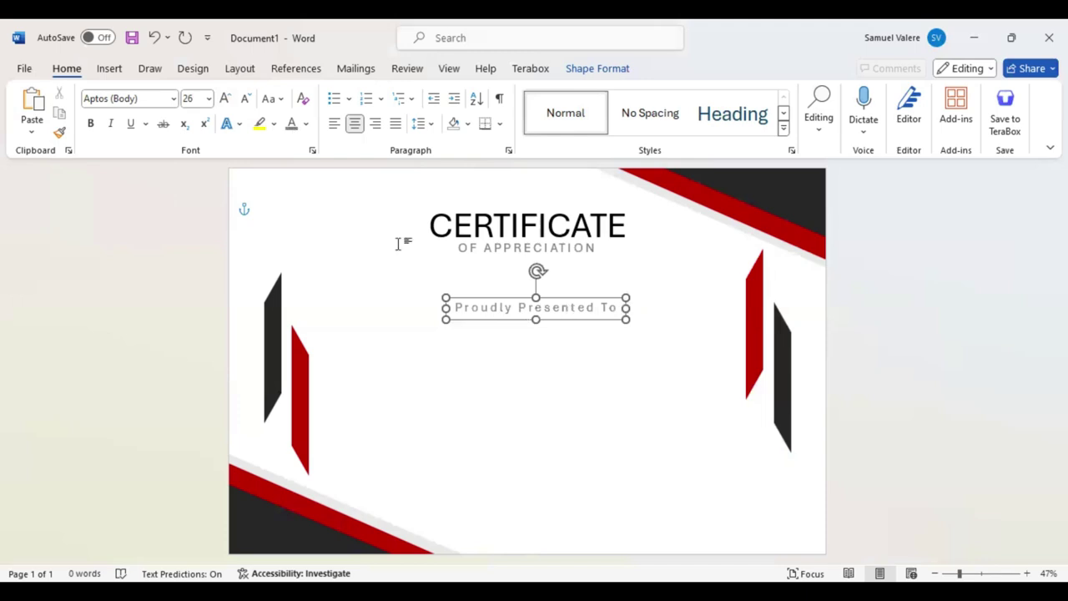
- Make the line uppercase at 20 pt, shorten its box, and copy the CERTIFICATE title below
{"action": "key", "text": "ctrl+a"}
{"action": "key", "text": "ctrl+shift+a"}
{"action": "left_click", "coordinate": [247, 99]}
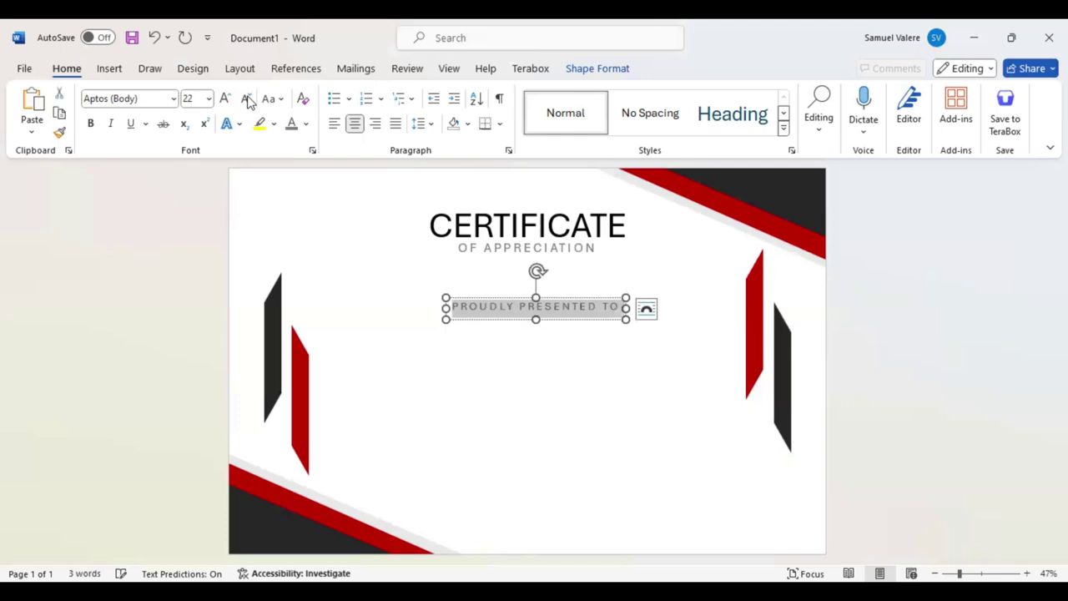
{"action": "left_click", "coordinate": [246, 99]}
{"action": "left_click", "coordinate": [247, 98]}
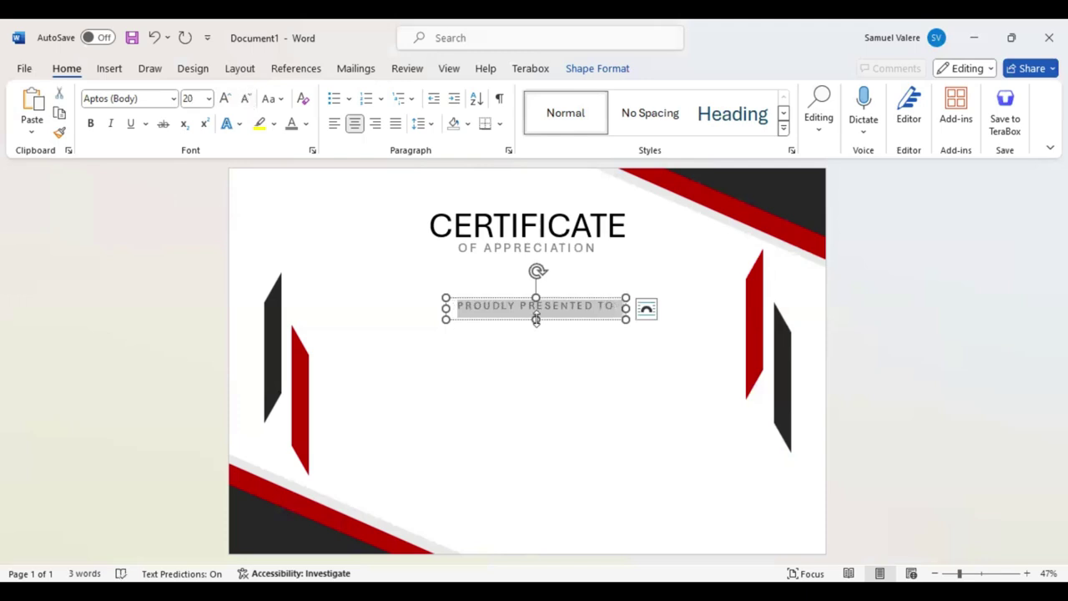
{"action": "mouse_move", "coordinate": [535, 324]}
{"action": "left_mouse_down"}
{"action": "mouse_move", "coordinate": [536, 313]}
{"action": "mouse_move", "coordinate": [538, 321]}
{"action": "left_mouse_up"}
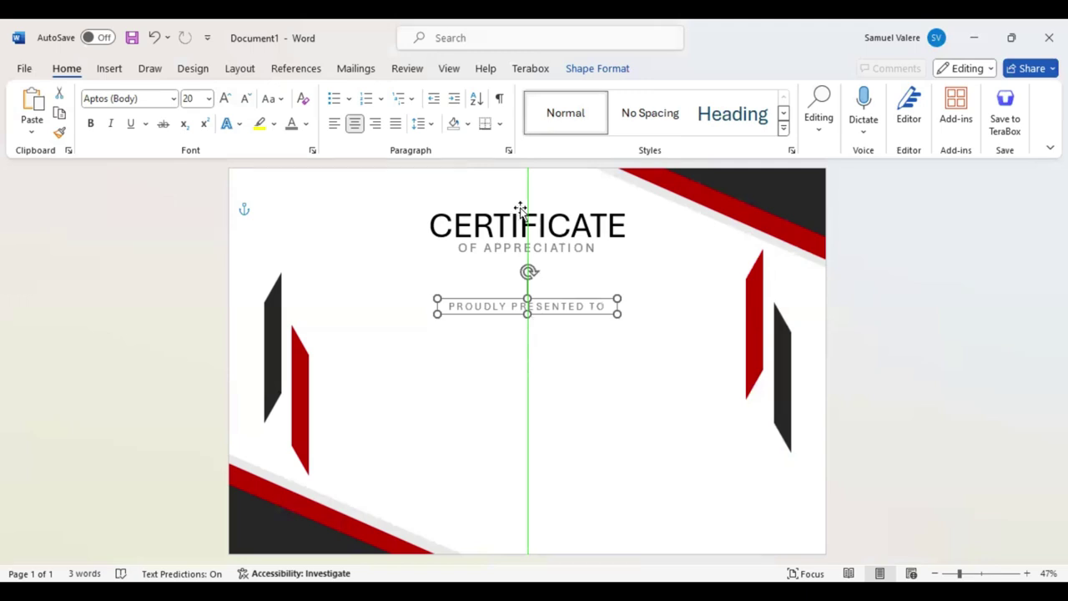
{"action": "left_click_drag", "start_coordinate": [519, 208], "coordinate": [519, 344]}
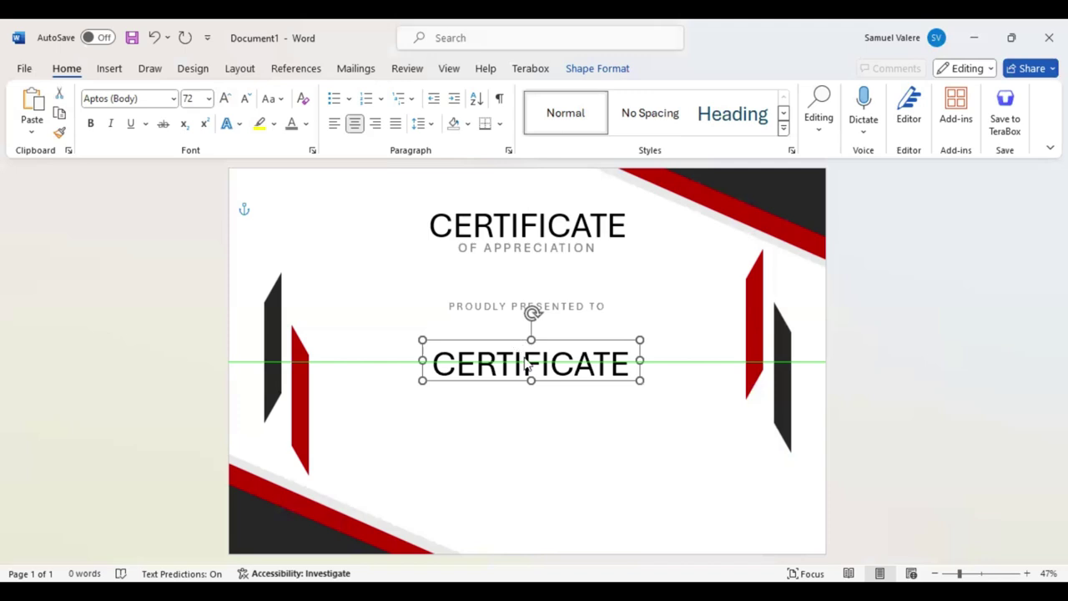
- Type 'Name Surname' into the copied title box
{"action": "type", "text": "Nam"}
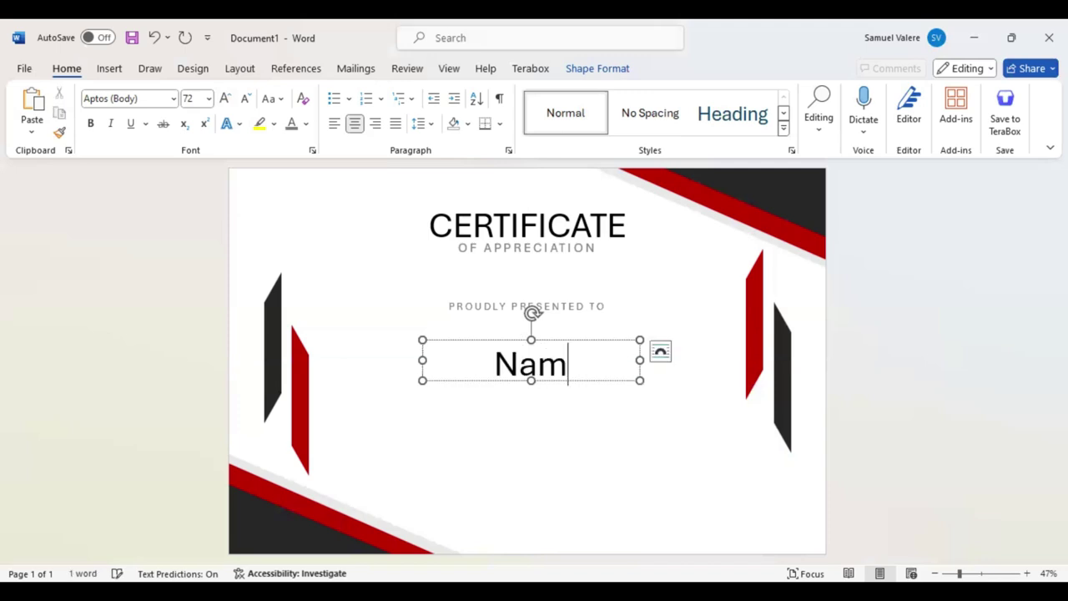
{"action": "type", "text": "e Sur"}
{"action": "key", "text": "BackSpace"}
{"action": "key", "text": "BackSpace"}
{"action": "key", "text": "BackSpace"}
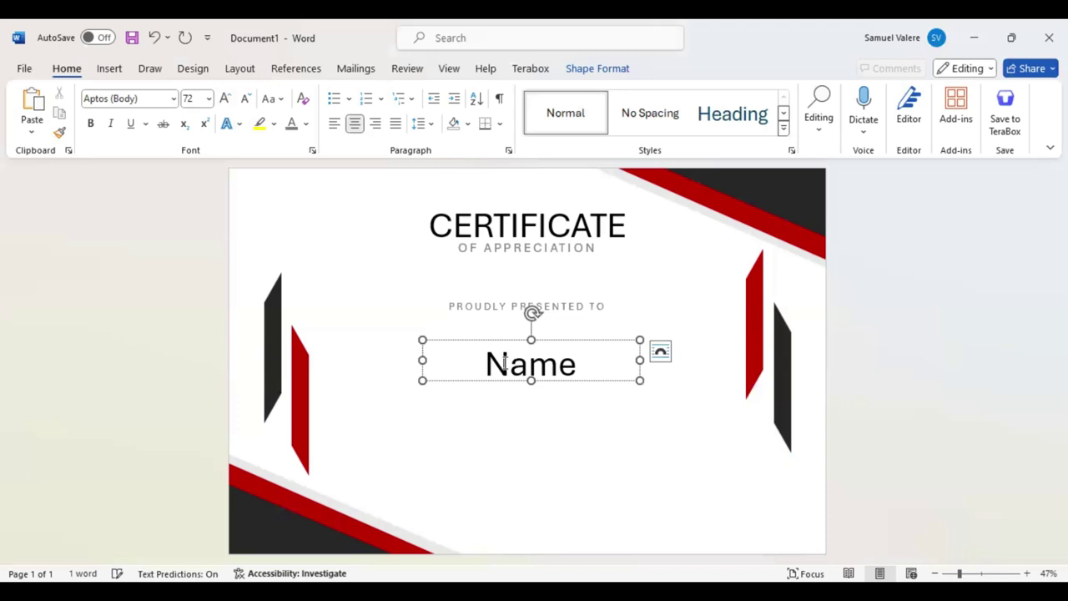
{"action": "type", "text": "Surname"}
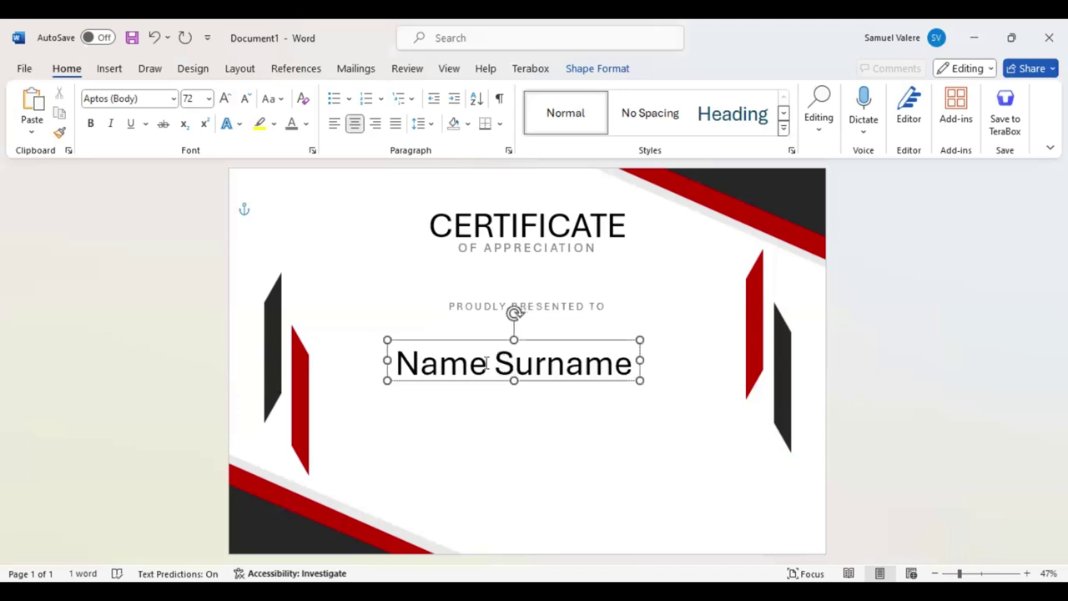
{"action": "left_click", "coordinate": [554, 367]}
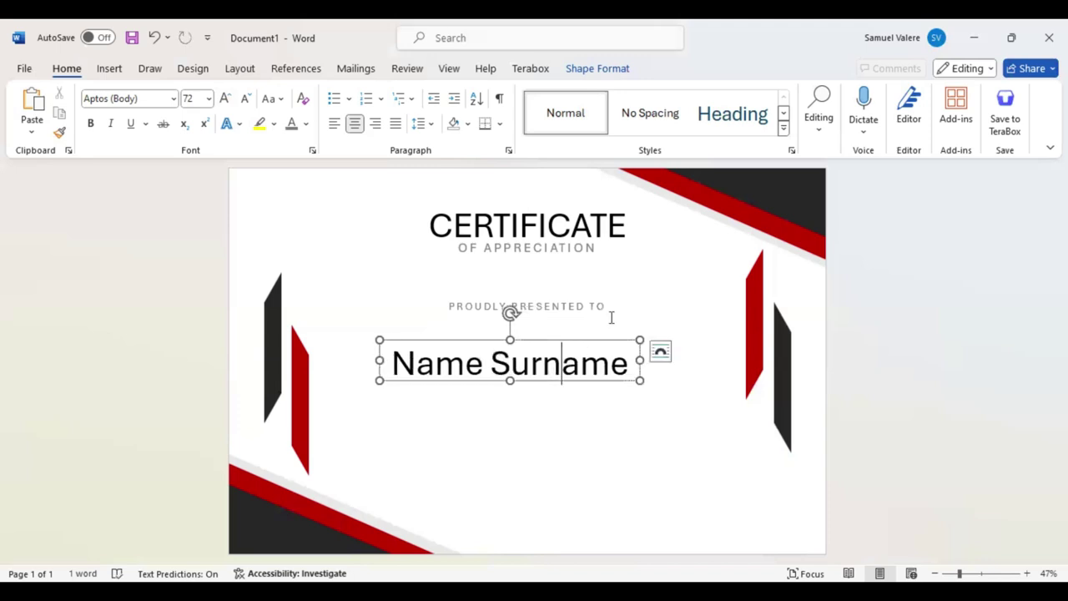
- Set the Name Surname text in Vivaldi script at 120 pt
{"action": "triple_click", "coordinate": [562, 363]}
{"action": "type", "text": "Vivaldi"}
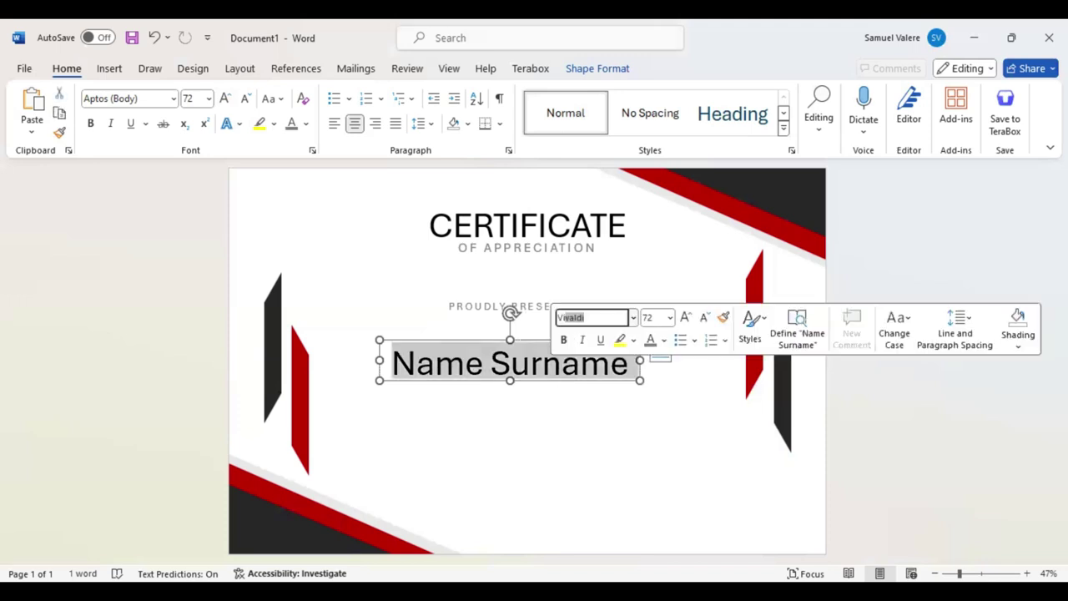
{"action": "key", "text": "Return"}
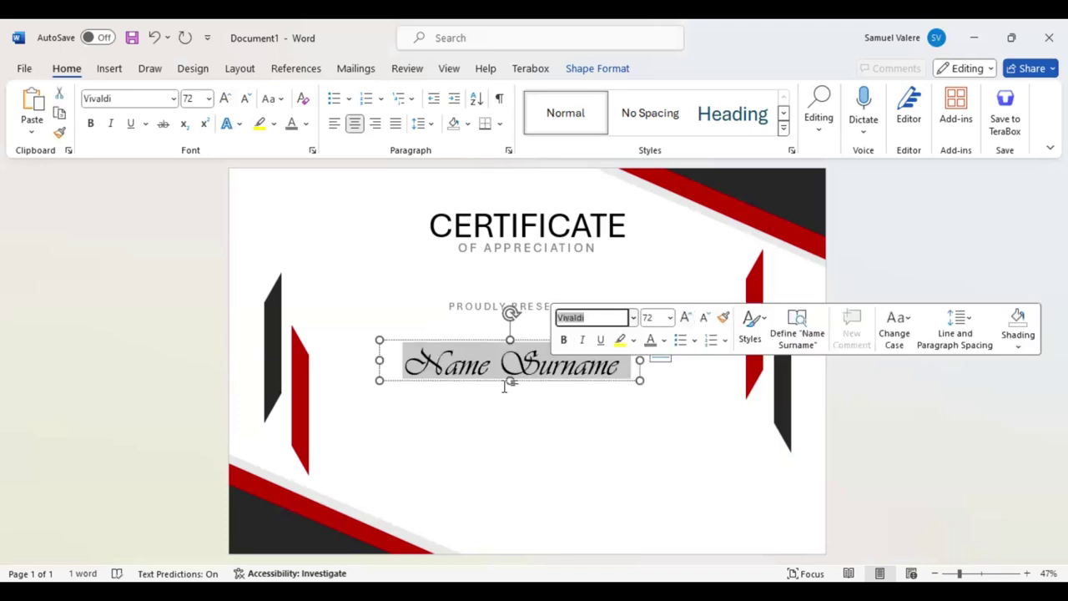
{"action": "key", "text": "Tab"}
{"action": "type", "text": "120"}
{"action": "key", "text": "Return"}
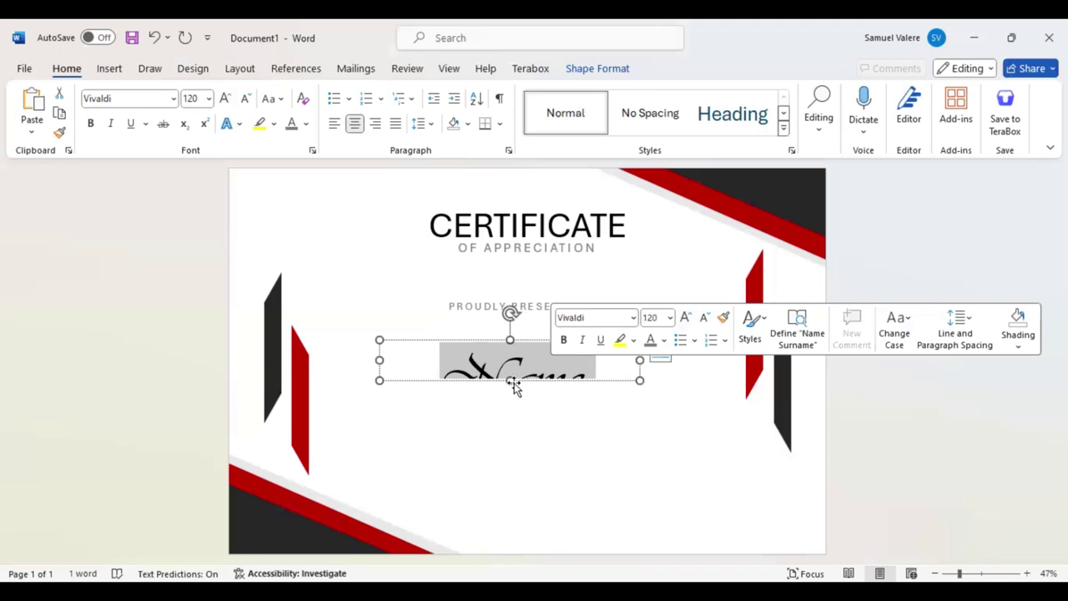
- Enlarge the name box to show all text and centre it on the page
{"action": "left_click_drag", "start_coordinate": [512, 383], "coordinate": [510, 412]}
{"action": "left_click_drag", "start_coordinate": [640, 377], "coordinate": [745, 377]}
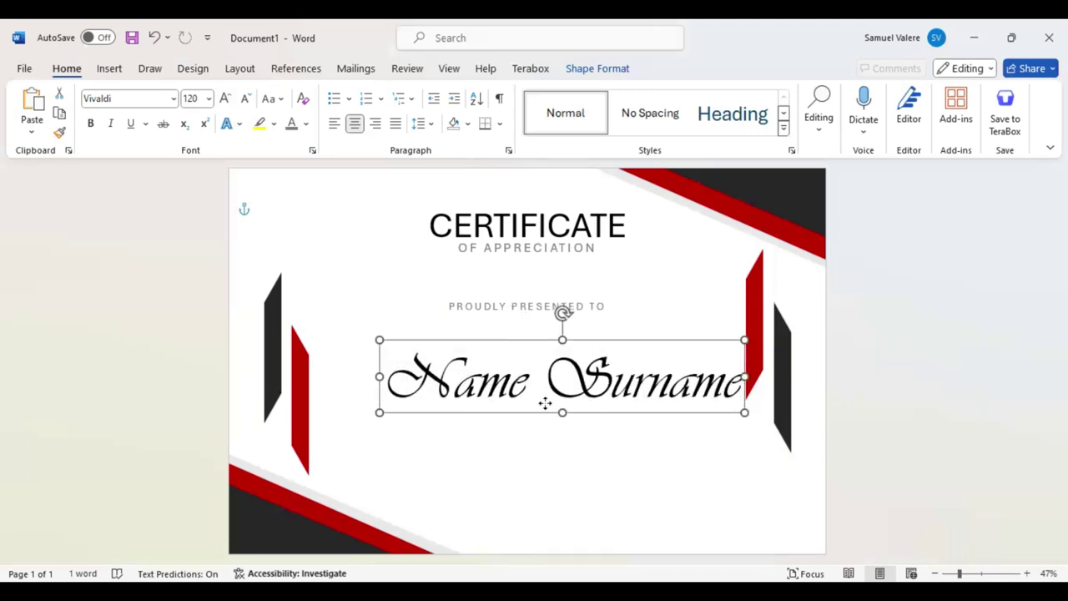
{"action": "left_click_drag", "start_coordinate": [545, 404], "coordinate": [588, 386]}
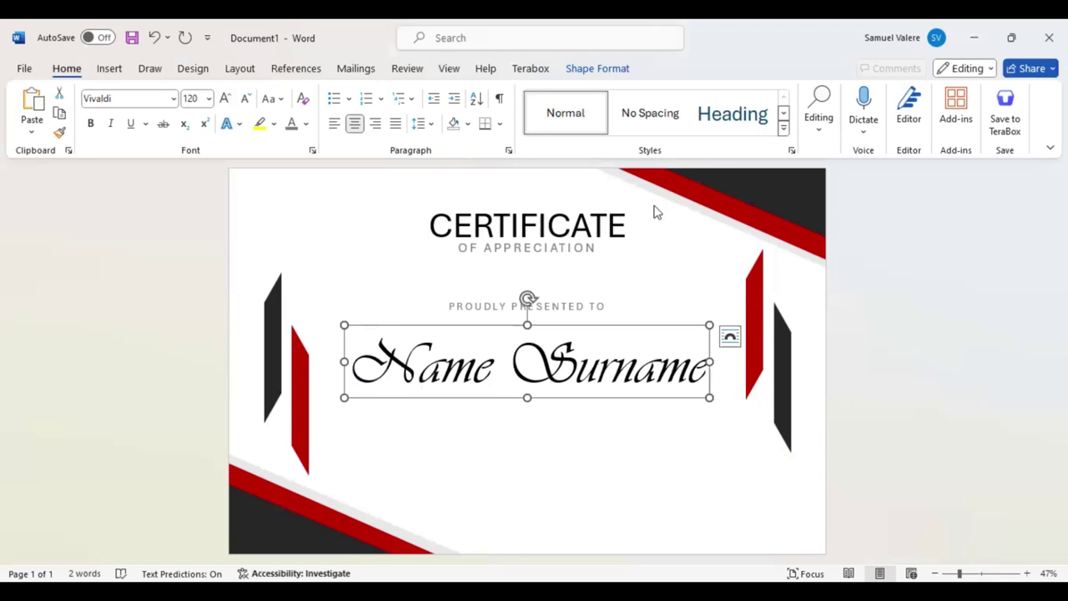
{"action": "left_click", "coordinate": [504, 483]}
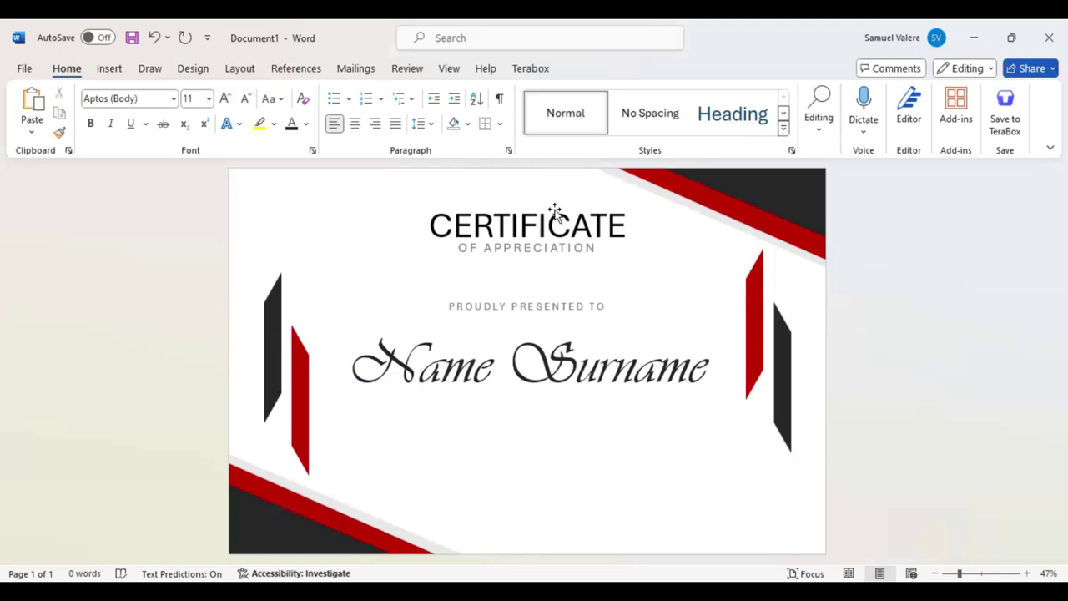
- Duplicate the CERTIFICATE box below the name and paste in the body paragraph
{"action": "left_click_drag", "start_coordinate": [555, 209], "coordinate": [558, 394]}
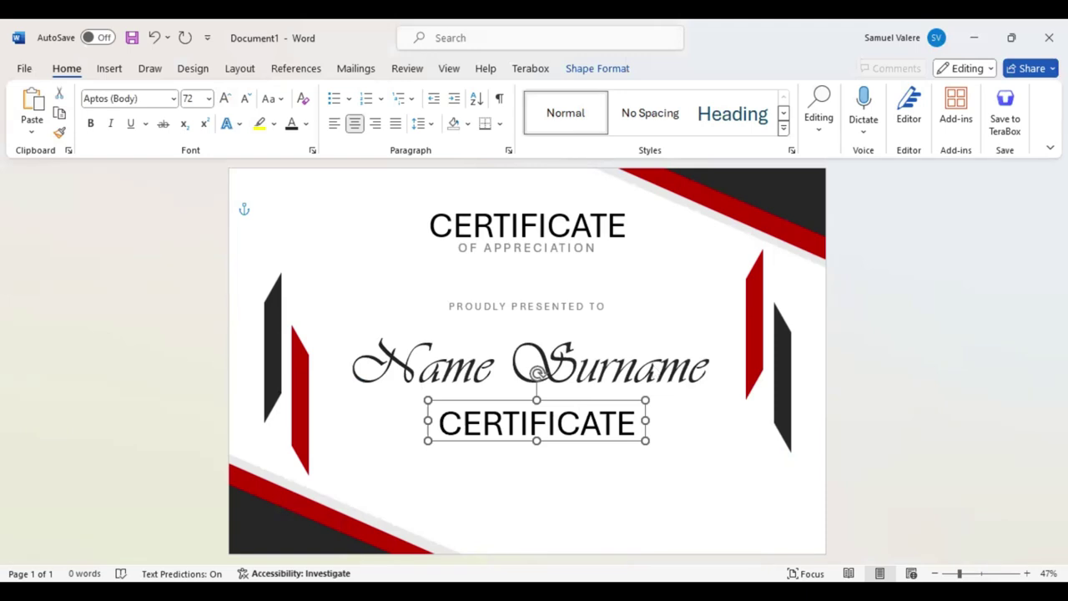
{"action": "double_click", "coordinate": [541, 429]}
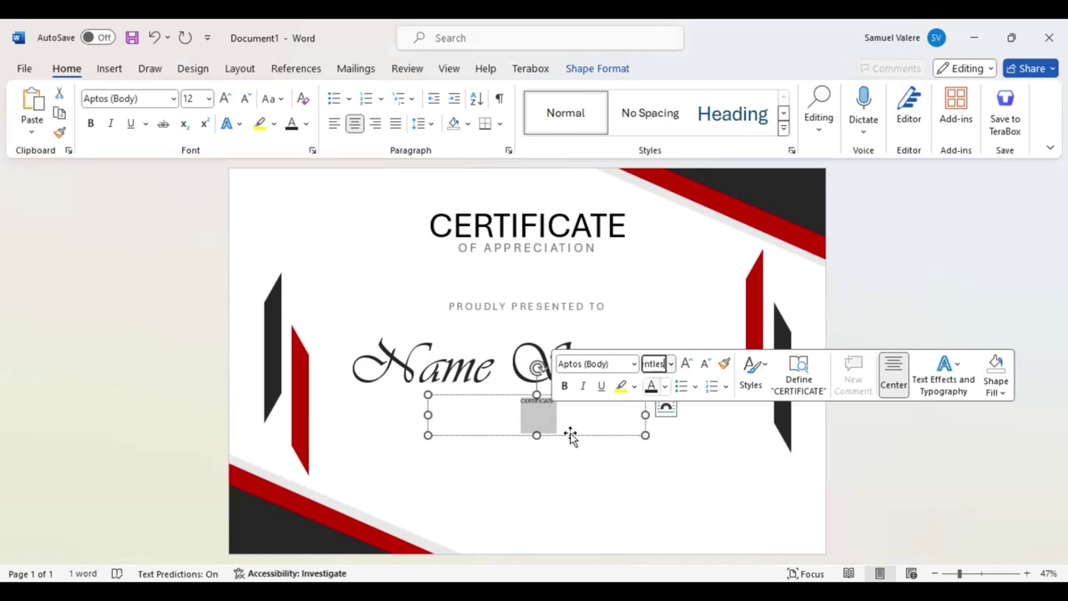
{"action": "key", "text": "ctrl+v"}
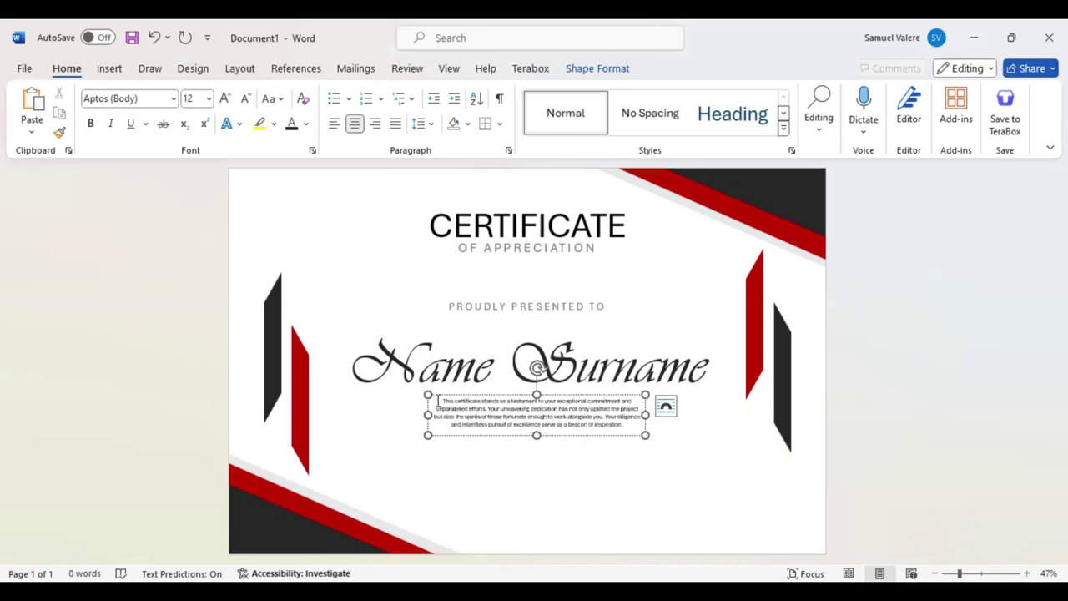
{"action": "triple_click", "coordinate": [438, 401]}
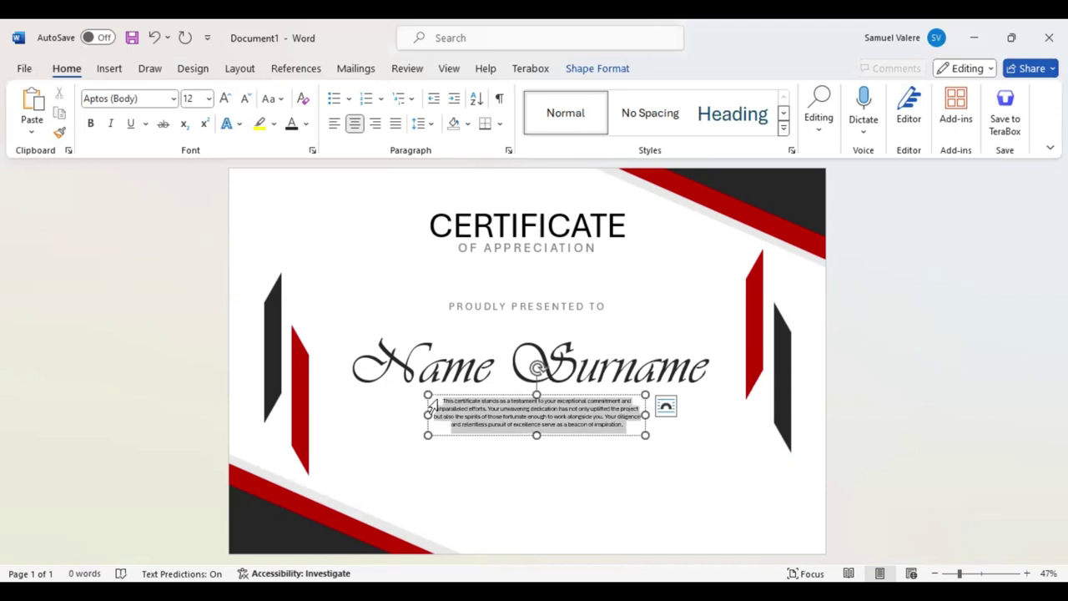
- Increase the body text size three steps, then enlarge, widen and centre its box
{"action": "left_click", "coordinate": [571, 350]}
{"action": "left_click", "coordinate": [570, 351]}
{"action": "left_click", "coordinate": [570, 351]}
{"action": "left_click", "coordinate": [571, 351]}
{"action": "left_click", "coordinate": [570, 350]}
{"action": "left_click", "coordinate": [571, 351]}
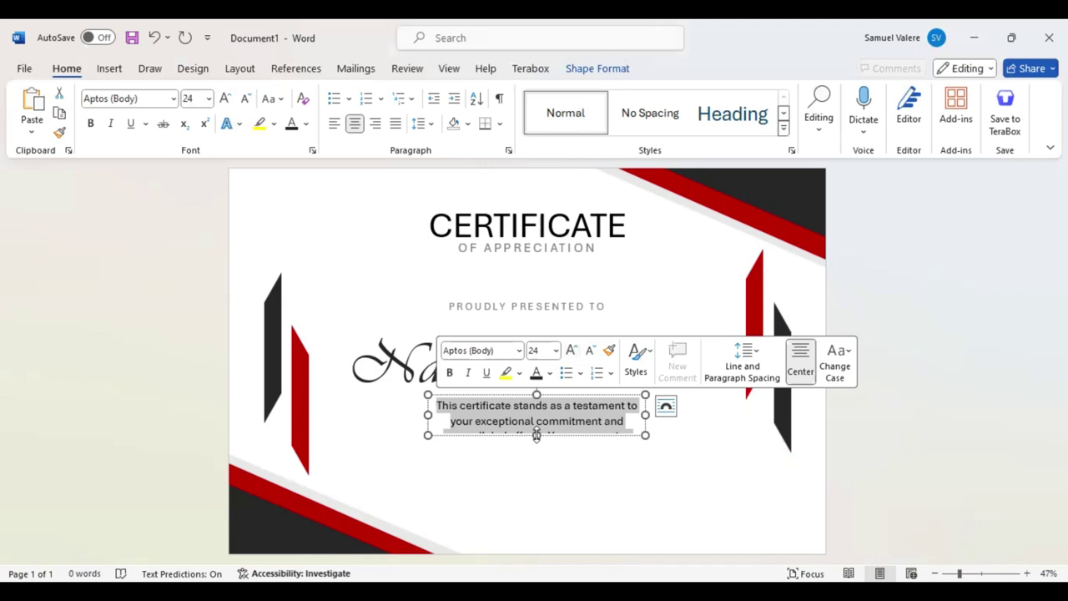
{"action": "left_click_drag", "start_coordinate": [537, 435], "coordinate": [536, 467]}
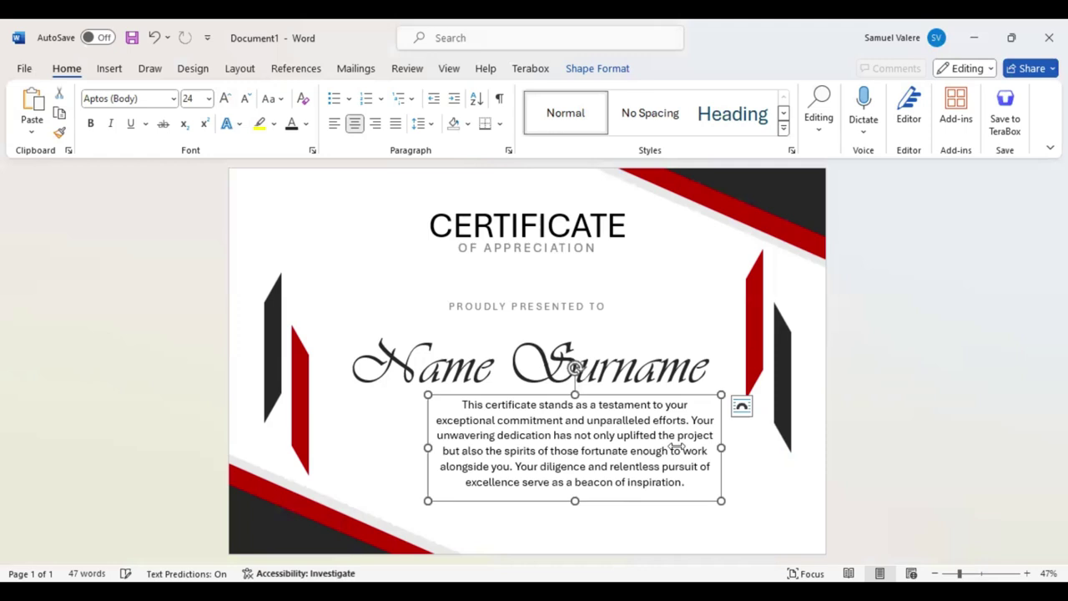
{"action": "left_click_drag", "start_coordinate": [676, 446], "coordinate": [757, 446]}
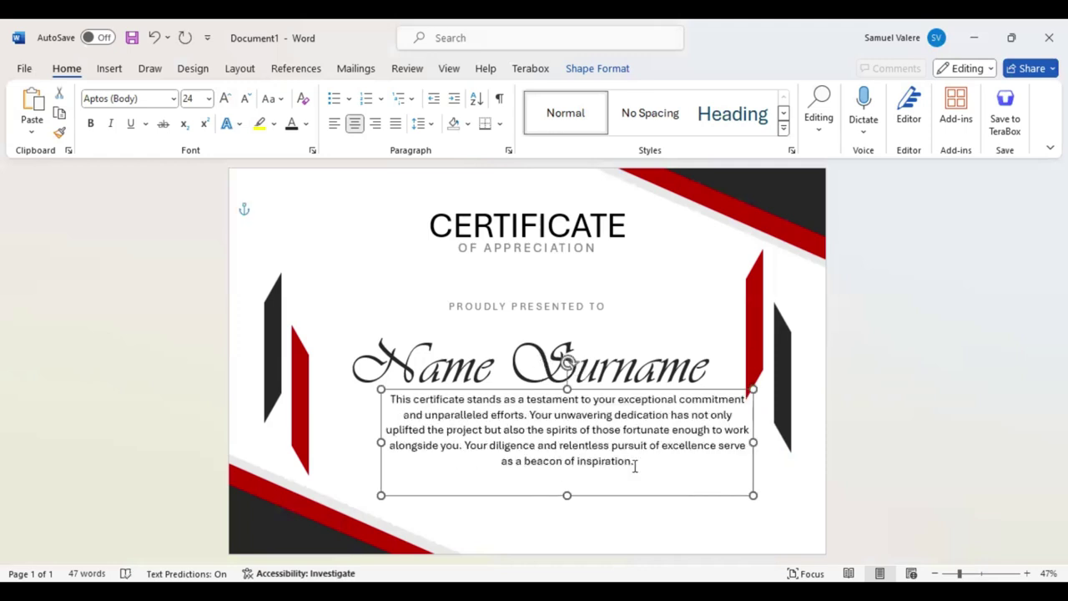
{"action": "mouse_move", "coordinate": [575, 493]}
{"action": "left_mouse_down"}
{"action": "mouse_move", "coordinate": [577, 474]}
{"action": "mouse_move", "coordinate": [544, 473]}
{"action": "mouse_move", "coordinate": [548, 491]}
{"action": "left_mouse_up"}
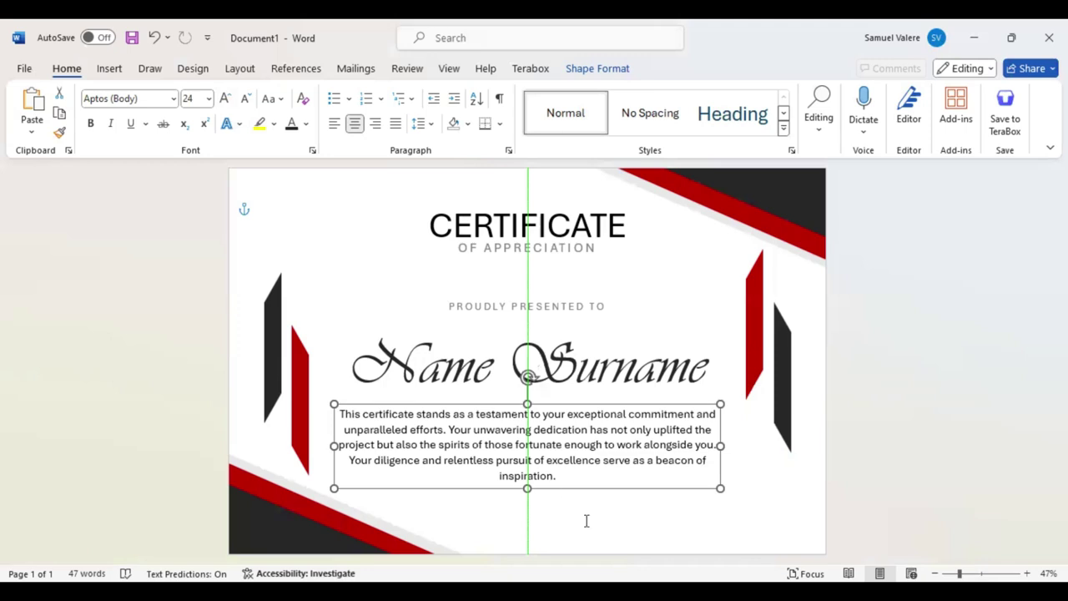
{"action": "key", "text": "Tab"}
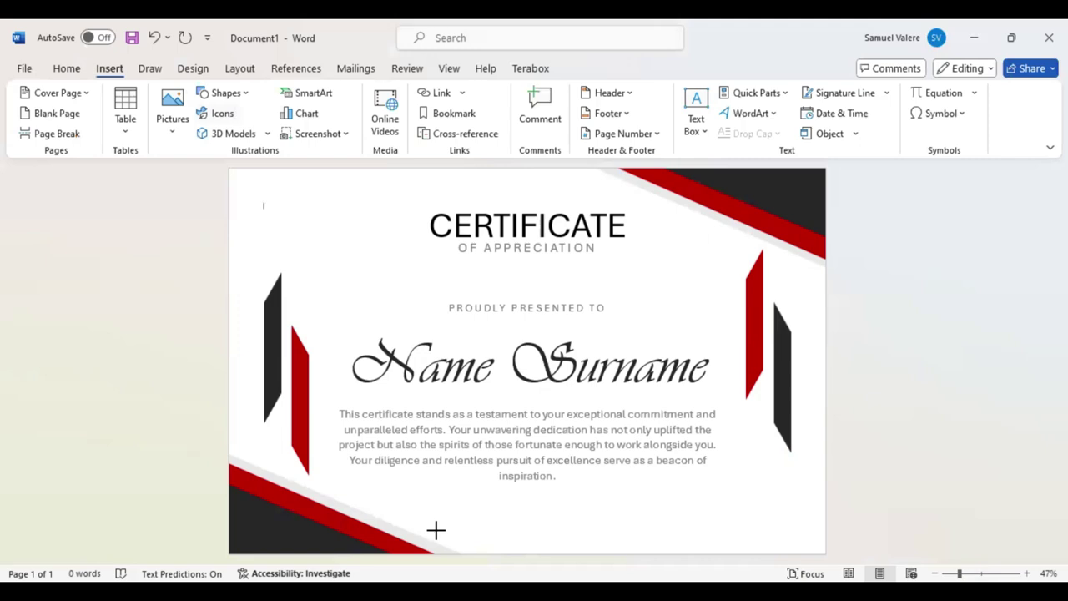
- Draw a small text box near the bottom and type 'Signature' in it
{"action": "left_click_drag", "start_coordinate": [419, 514], "coordinate": [492, 532]}
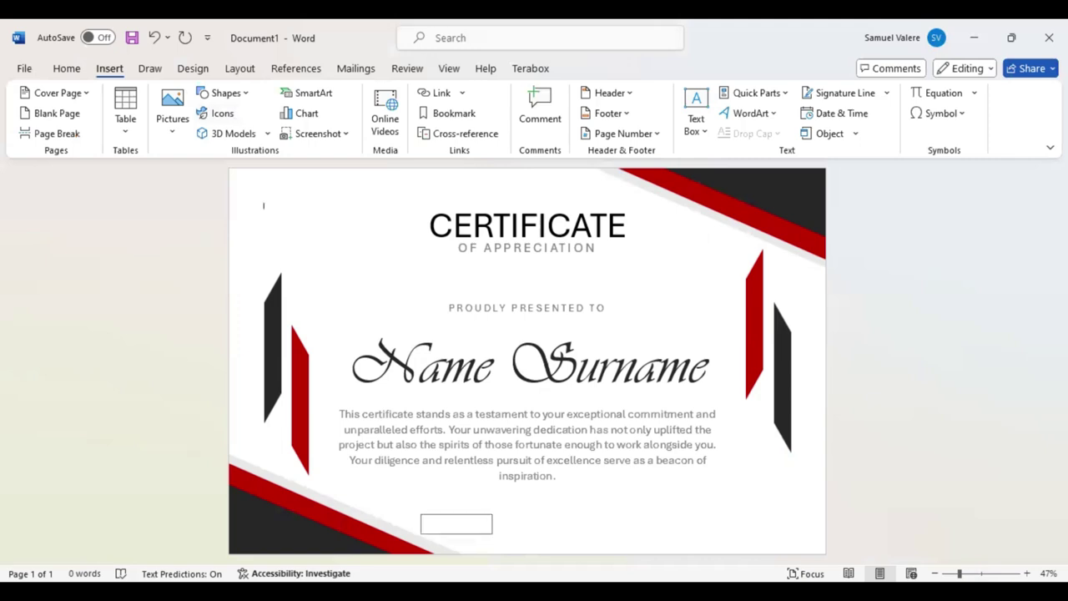
{"action": "type", "text": "Signature"}
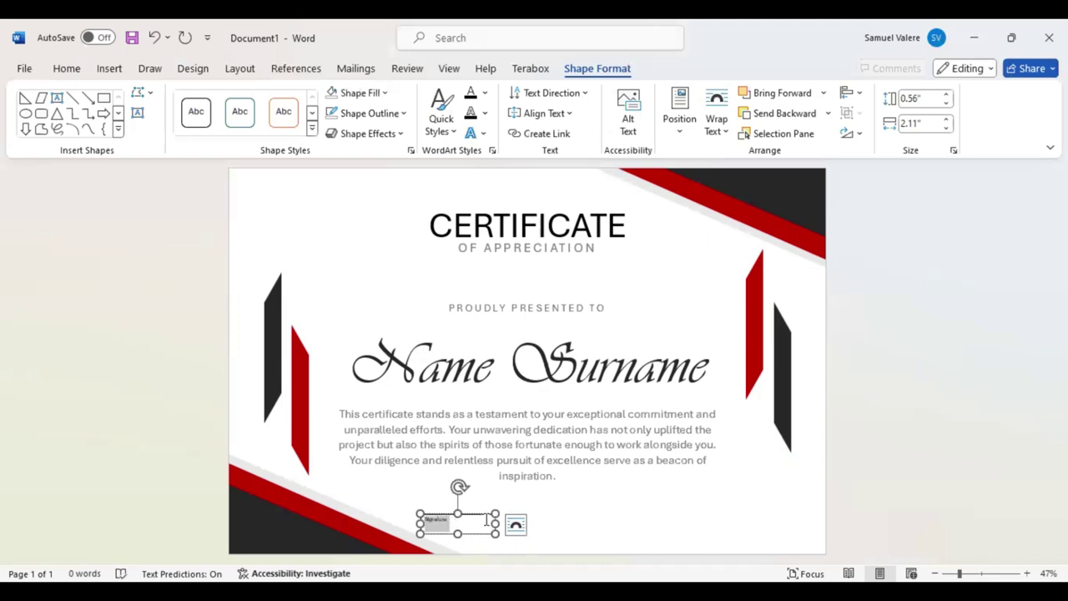
{"action": "key", "text": "BackSpace"}
{"action": "type", "text": "Signature"}
{"action": "left_click_drag", "start_coordinate": [451, 523], "coordinate": [418, 519]}
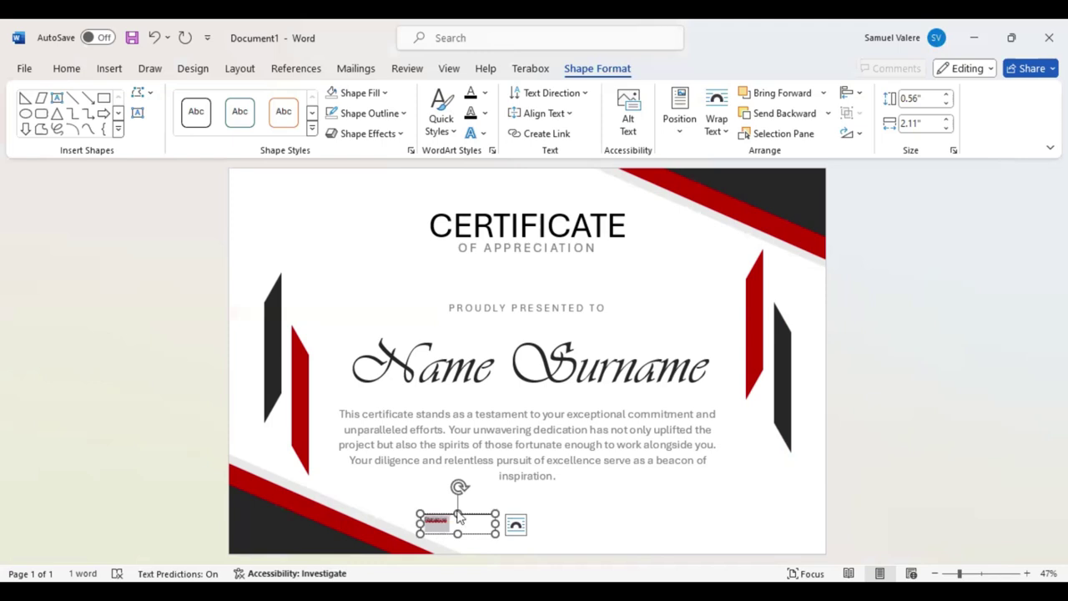
- Set the signature label to 16 pt, centre it, and shorten its box
{"action": "right_click", "coordinate": [472, 538]}
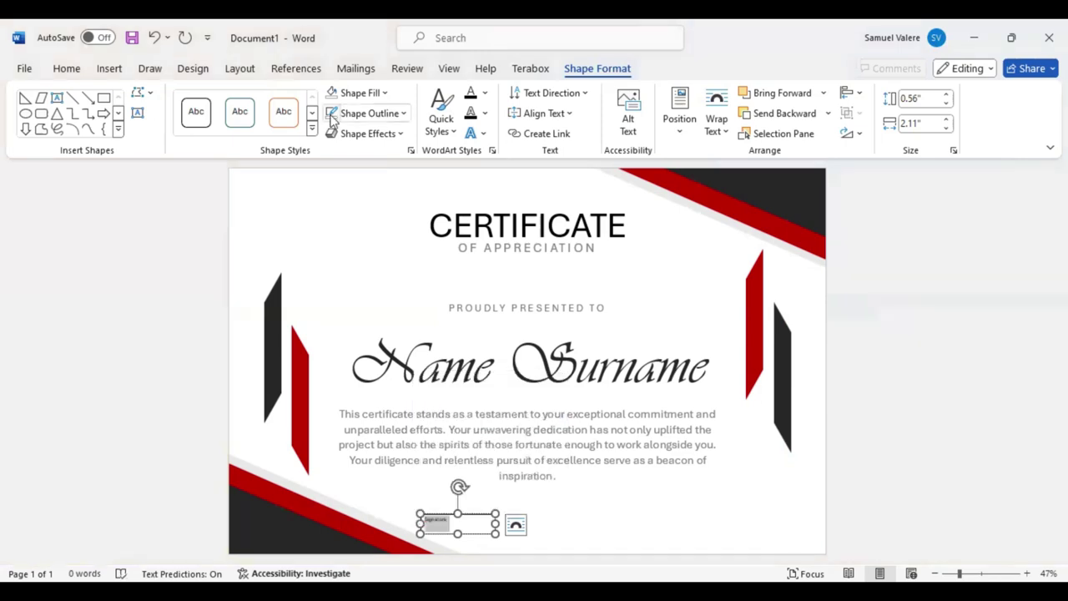
{"action": "left_click", "coordinate": [69, 70]}
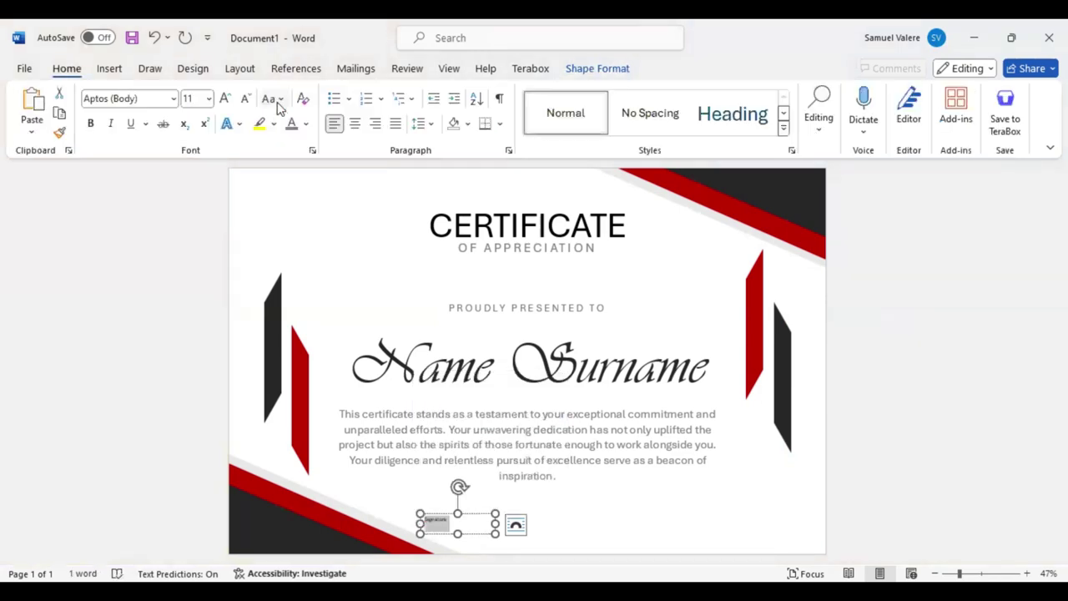
{"action": "left_click", "coordinate": [225, 99]}
{"action": "left_click", "coordinate": [225, 98]}
{"action": "left_click", "coordinate": [225, 99]}
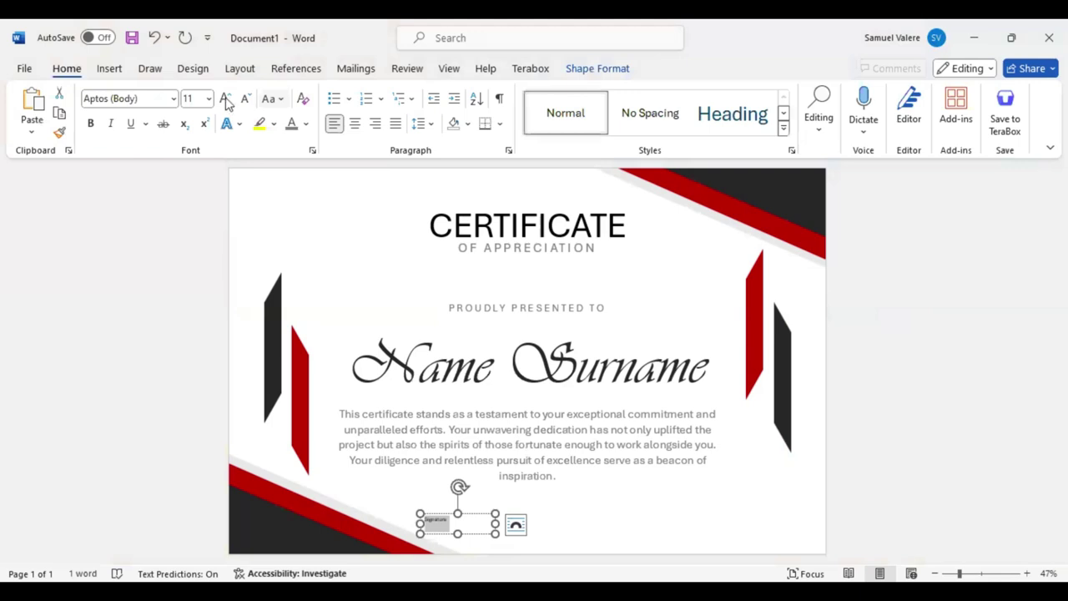
{"action": "left_click", "coordinate": [355, 125]}
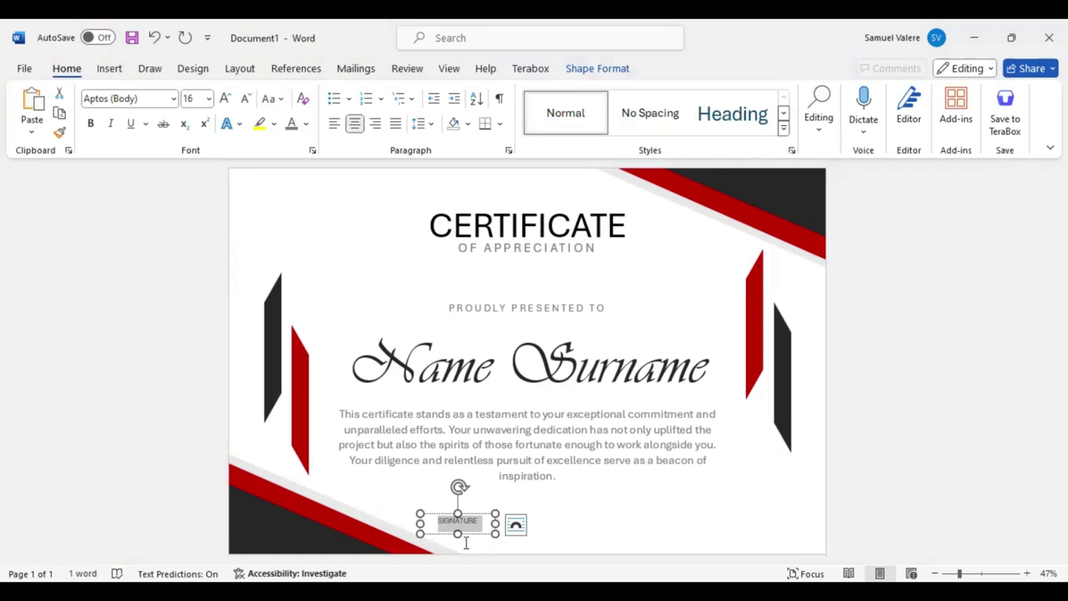
{"action": "mouse_move", "coordinate": [458, 534]}
{"action": "left_mouse_down"}
{"action": "mouse_move", "coordinate": [723, 532]}
{"action": "mouse_move", "coordinate": [678, 530]}
{"action": "left_mouse_up"}
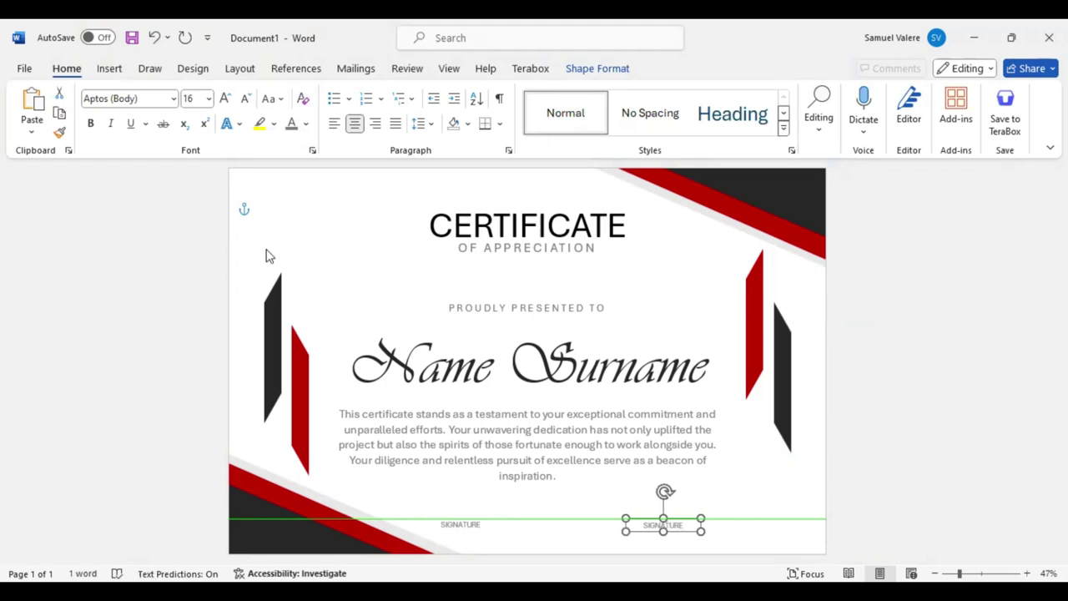
{"action": "left_click", "coordinate": [122, 71]}
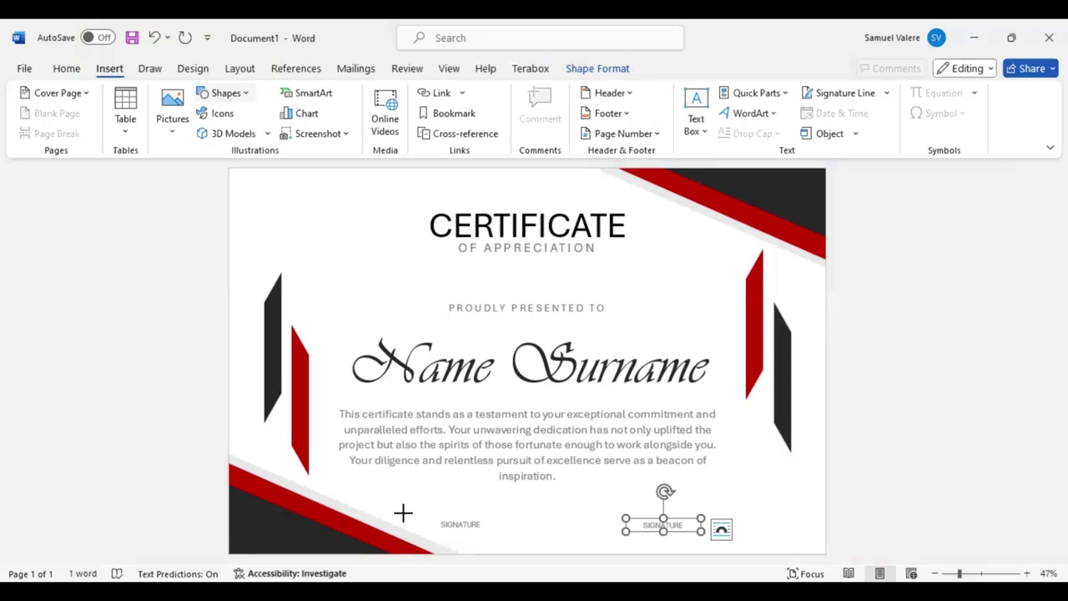
- Draw a grey line above the left SIGNATURE label and duplicate it over the right one
{"action": "left_click_drag", "start_coordinate": [403, 512], "coordinate": [511, 512]}
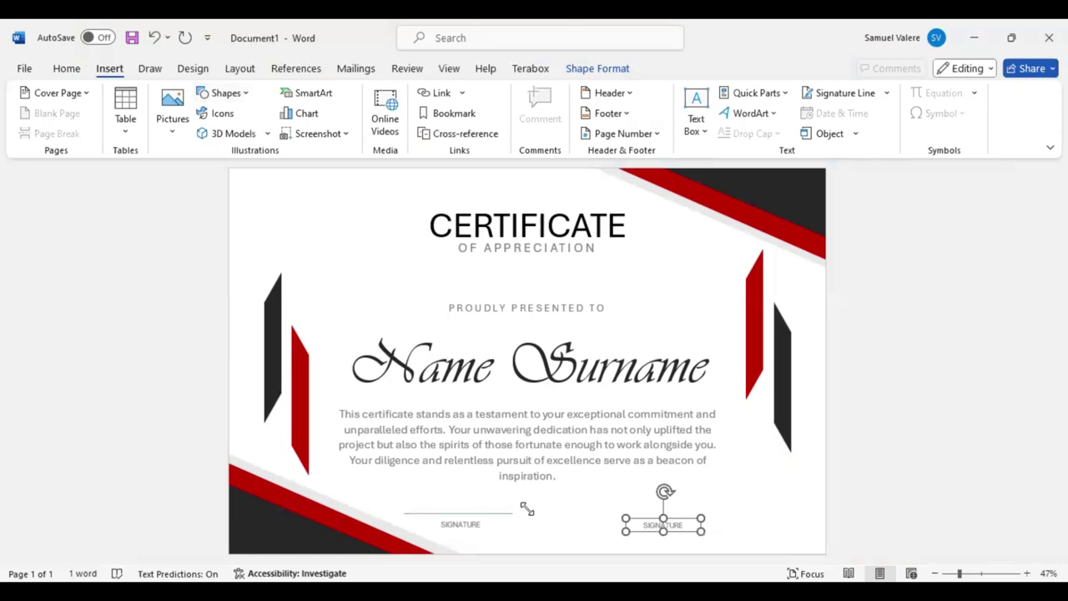
{"action": "left_click", "coordinate": [527, 511]}
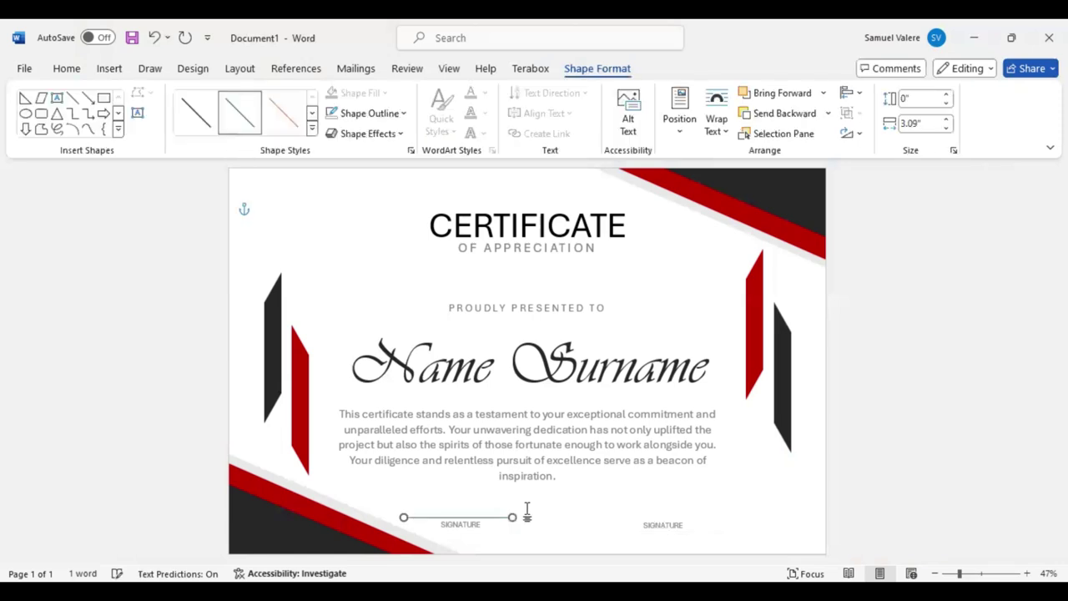
{"action": "left_click", "coordinate": [404, 114]}
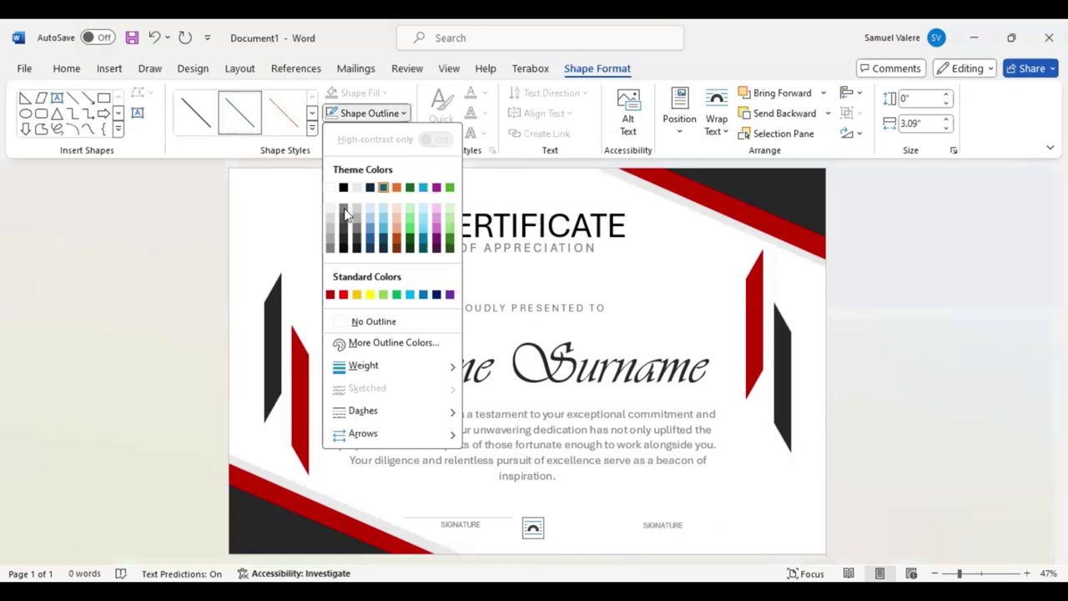
{"action": "left_click", "coordinate": [345, 214]}
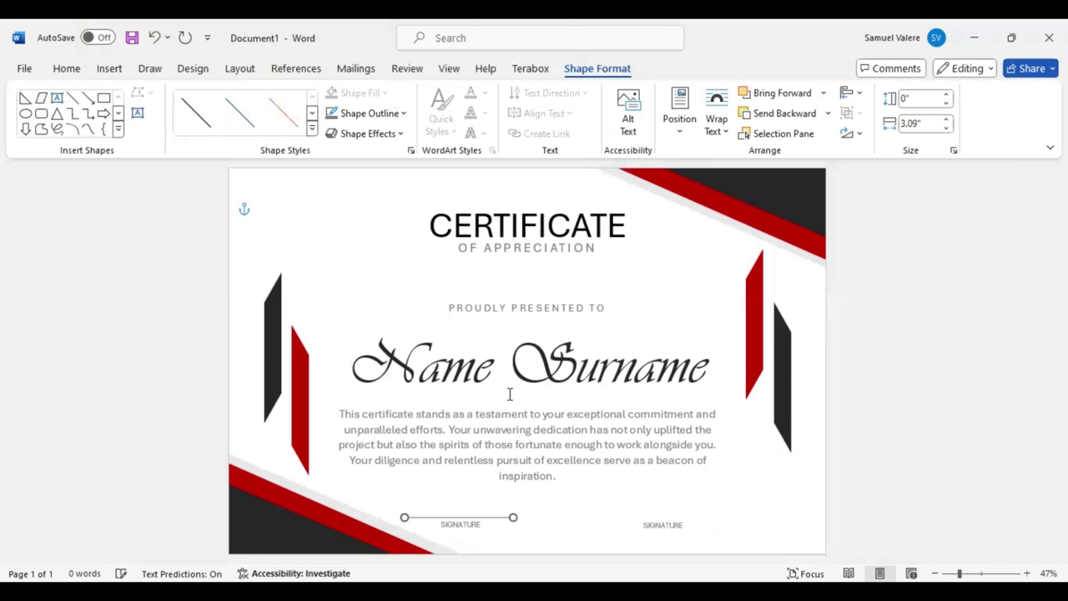
{"action": "key", "text": "ctrl+v"}
{"action": "key", "text": "Right"}
{"action": "key", "text": "Right"}
{"action": "key", "text": "Right"}
{"action": "left_click", "coordinate": [70, 70]}
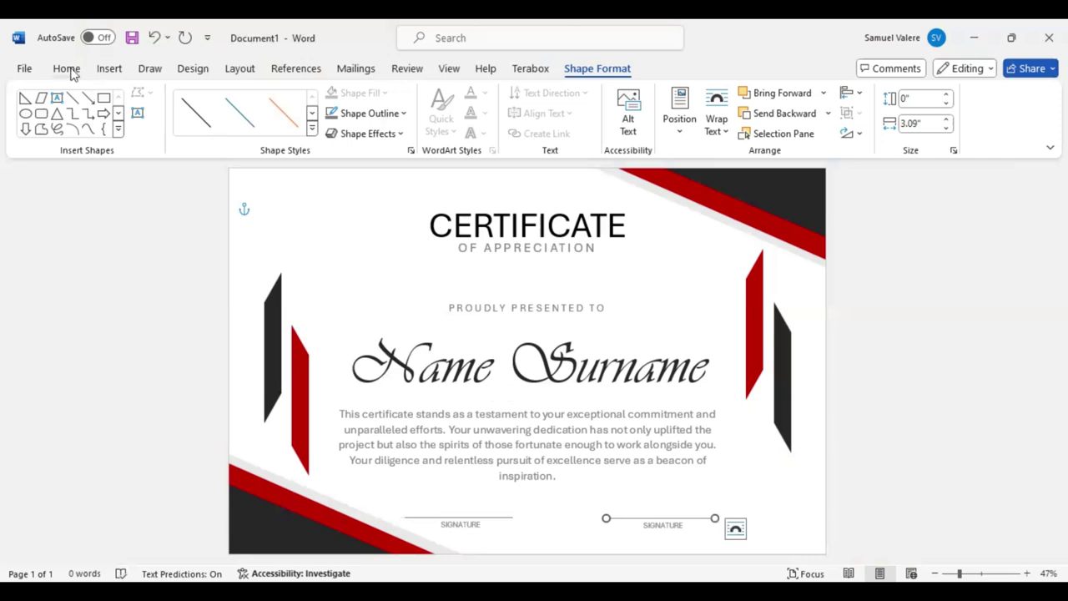
- Draw an oval beside the CERTIFICATE title and size it to about 2.29 inches
{"action": "left_click", "coordinate": [109, 70]}
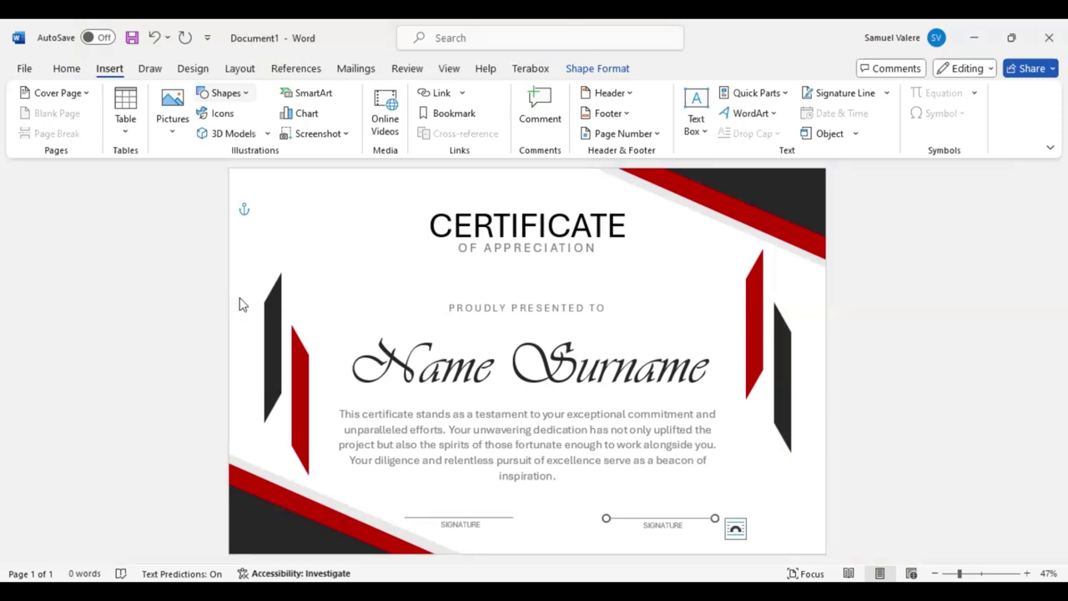
{"action": "left_click", "coordinate": [202, 520]}
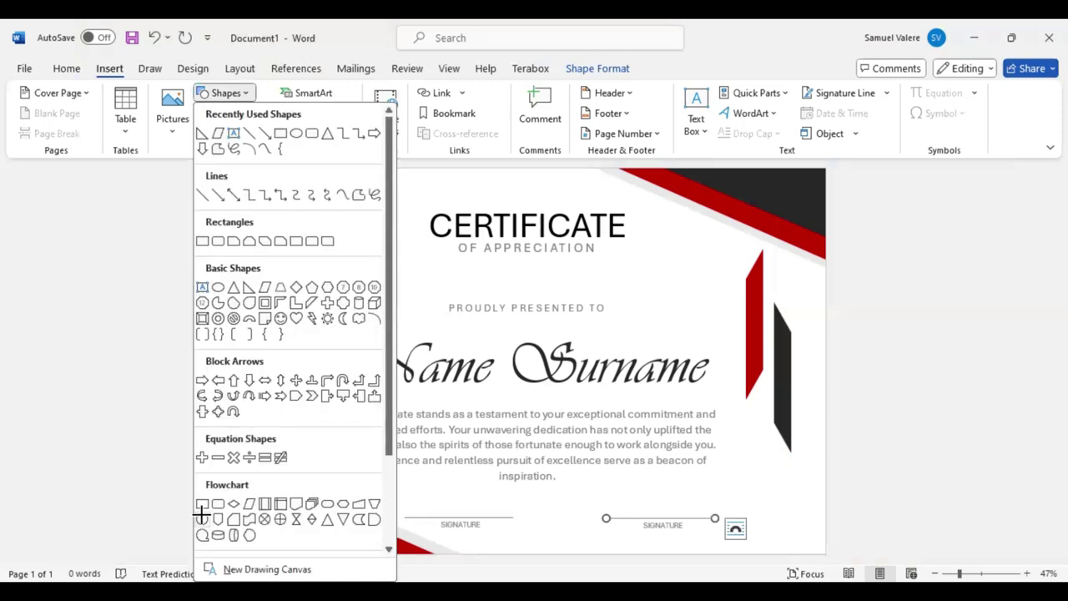
{"action": "left_click_drag", "start_coordinate": [362, 251], "coordinate": [393, 272]}
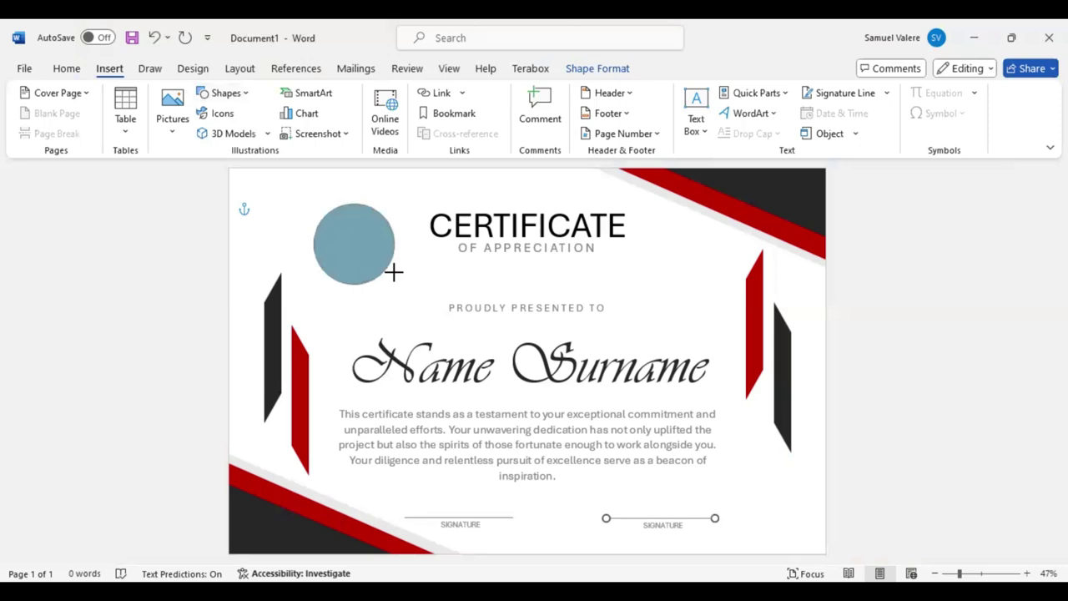
{"action": "left_click_drag", "start_coordinate": [353, 231], "coordinate": [353, 230]}
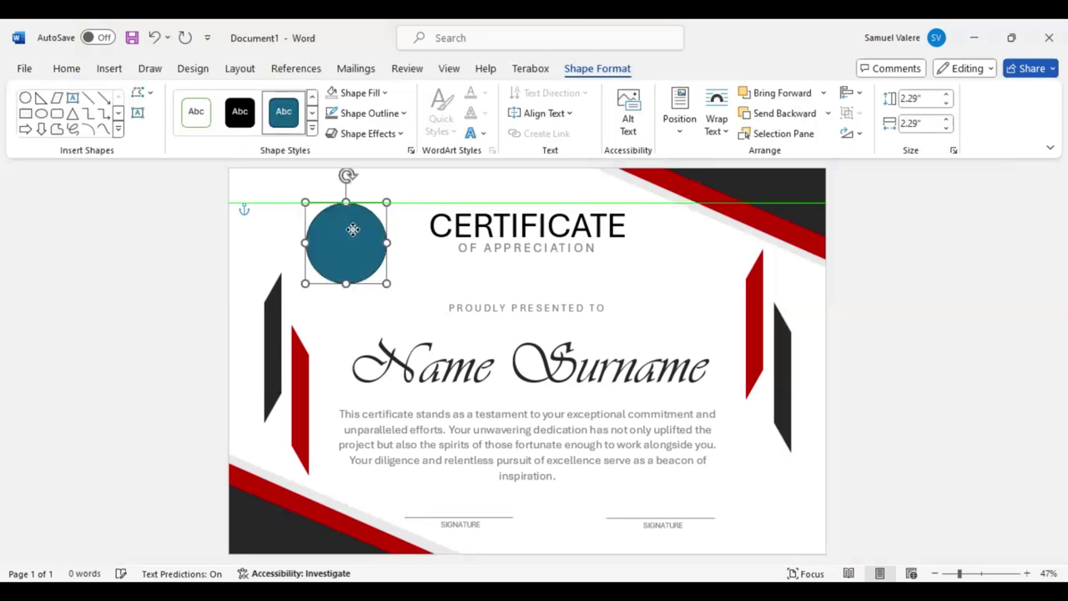
{"action": "left_click_drag", "start_coordinate": [387, 283], "coordinate": [369, 257]}
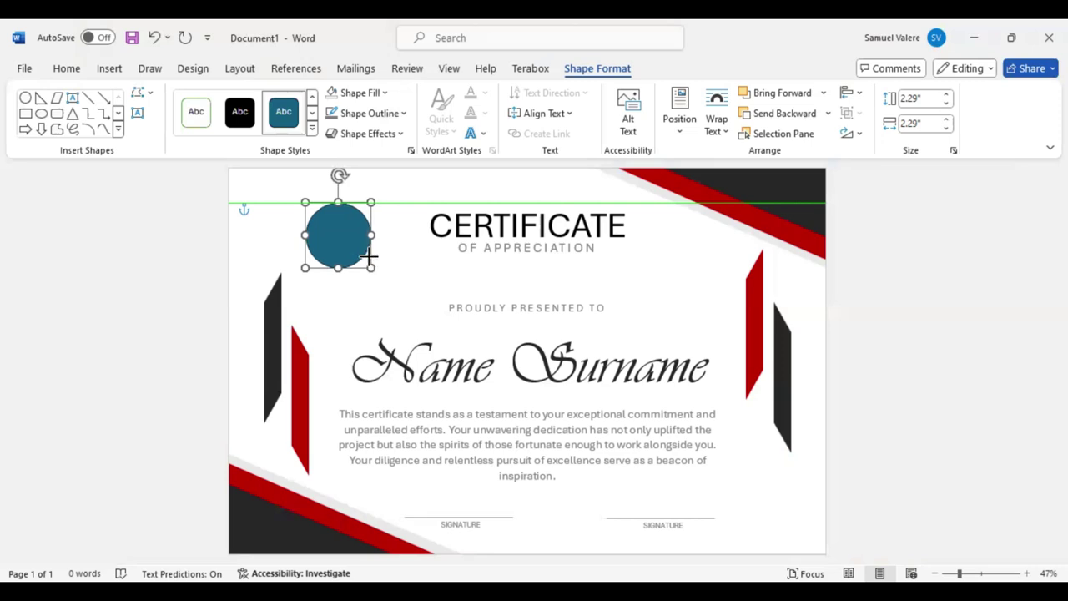
{"action": "left_click_drag", "start_coordinate": [370, 257], "coordinate": [377, 259]}
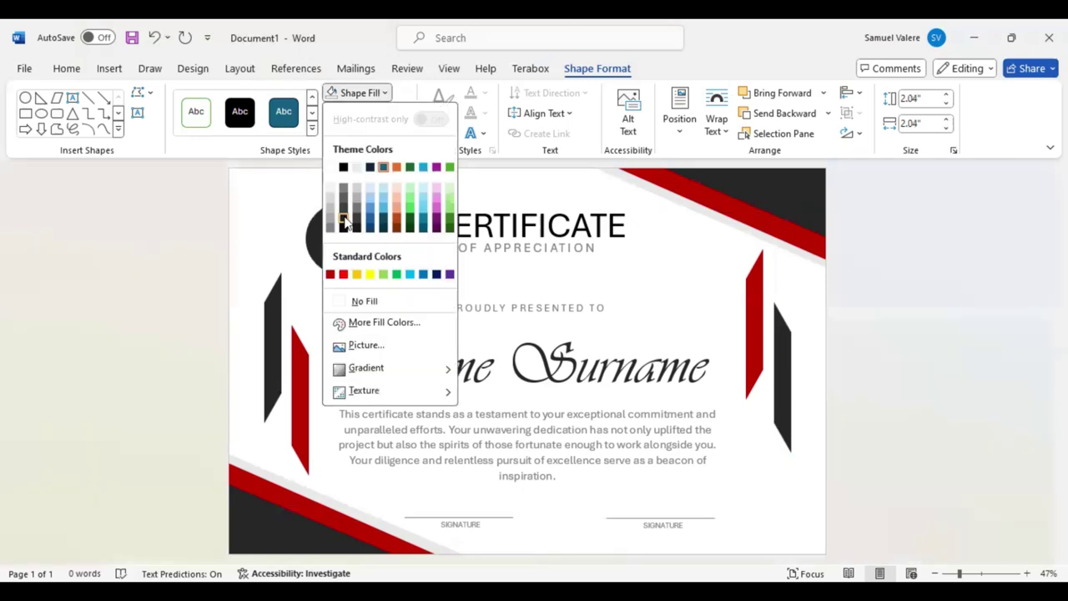
- Fill the circle dark grey with a gold outline and resize it to 2.24 inches
{"action": "left_click", "coordinate": [343, 220]}
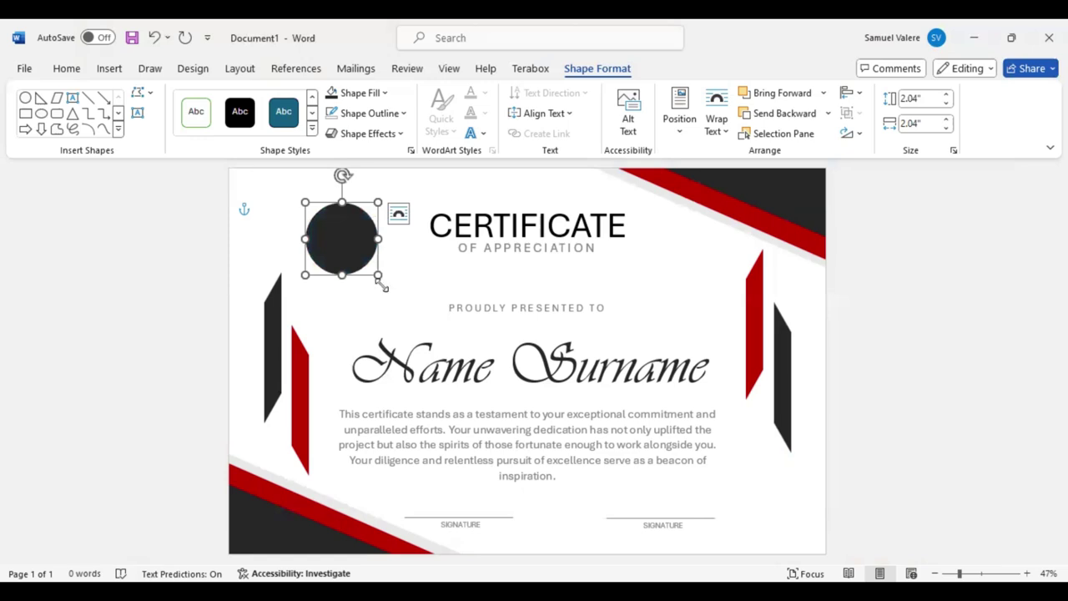
{"action": "left_click_drag", "start_coordinate": [378, 274], "coordinate": [395, 292]}
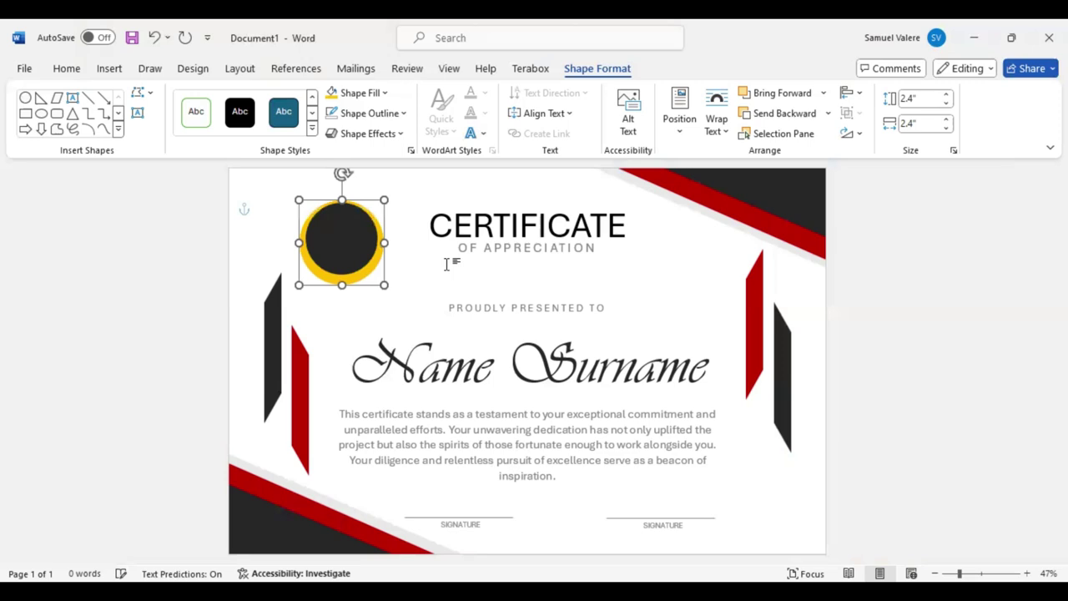
{"action": "left_click", "coordinate": [379, 279]}
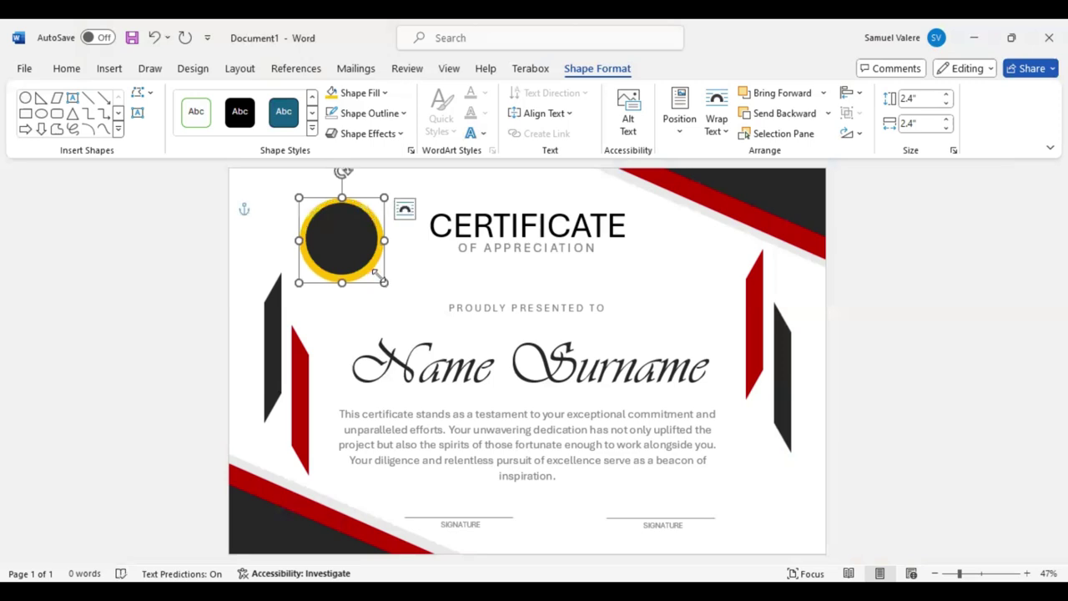
{"action": "left_click_drag", "start_coordinate": [374, 273], "coordinate": [380, 280]}
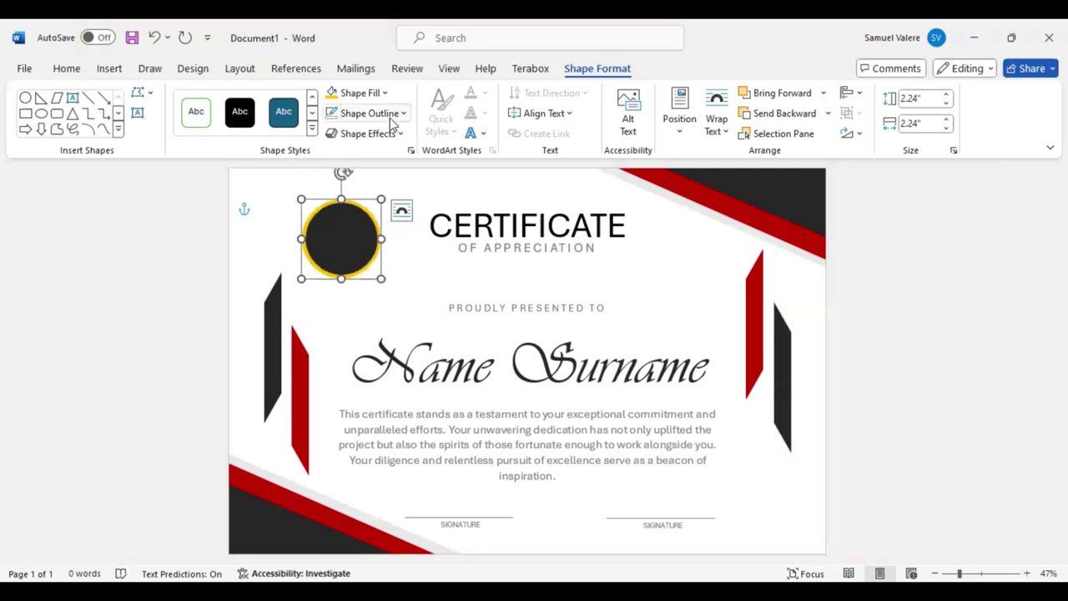
- Draw a chevron arrow, rotate it upright, and fit it under the circle
{"action": "left_click", "coordinate": [118, 131]}
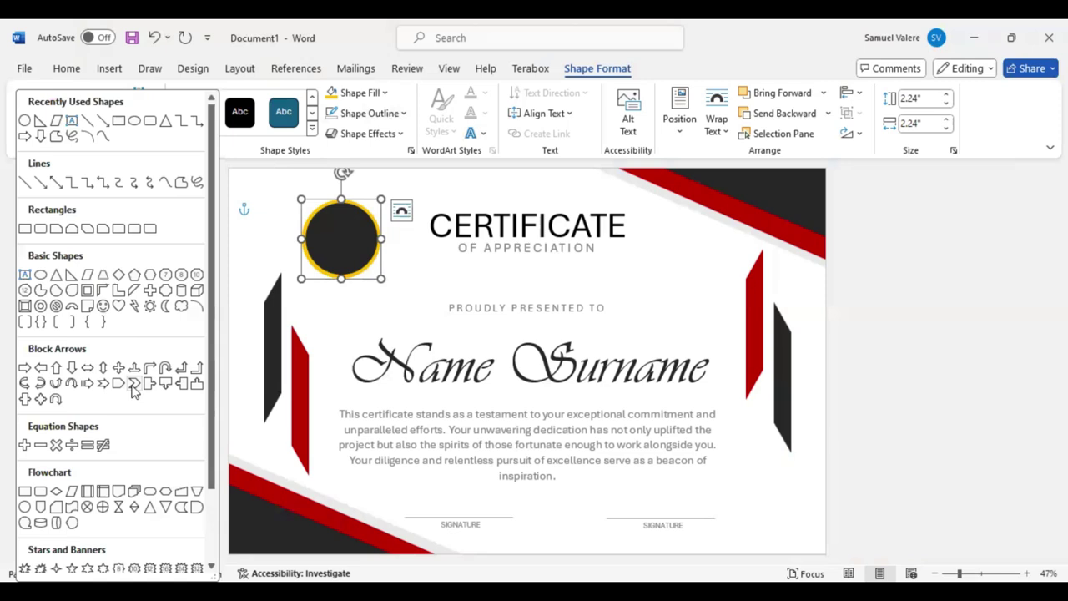
{"action": "left_click", "coordinate": [133, 385]}
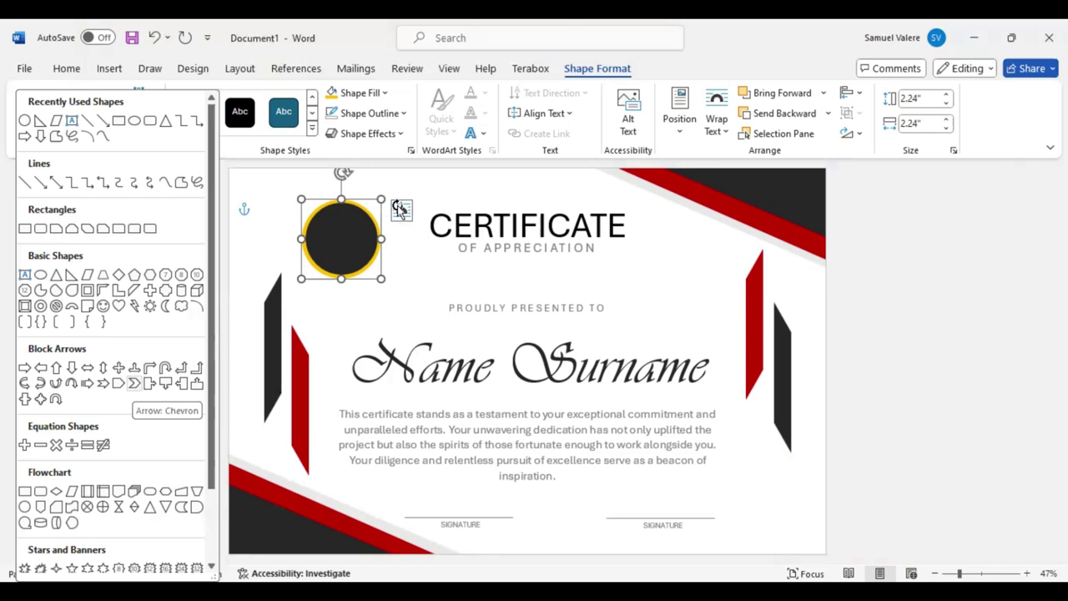
{"action": "left_click_drag", "start_coordinate": [331, 233], "coordinate": [473, 287]}
{"action": "left_click_drag", "start_coordinate": [386, 262], "coordinate": [350, 260]}
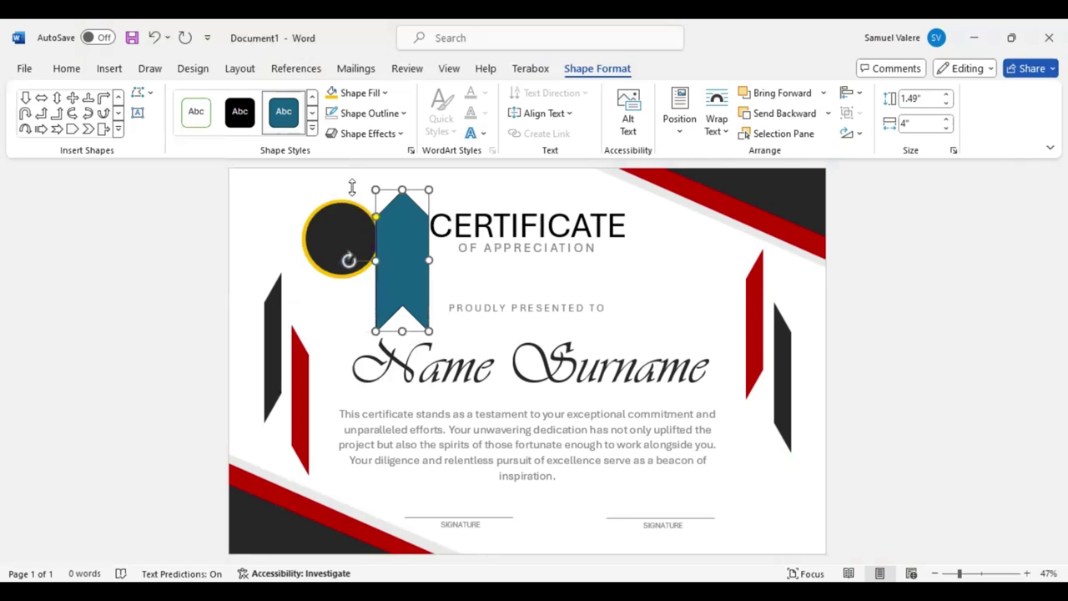
{"action": "key", "text": "ctrl+y"}
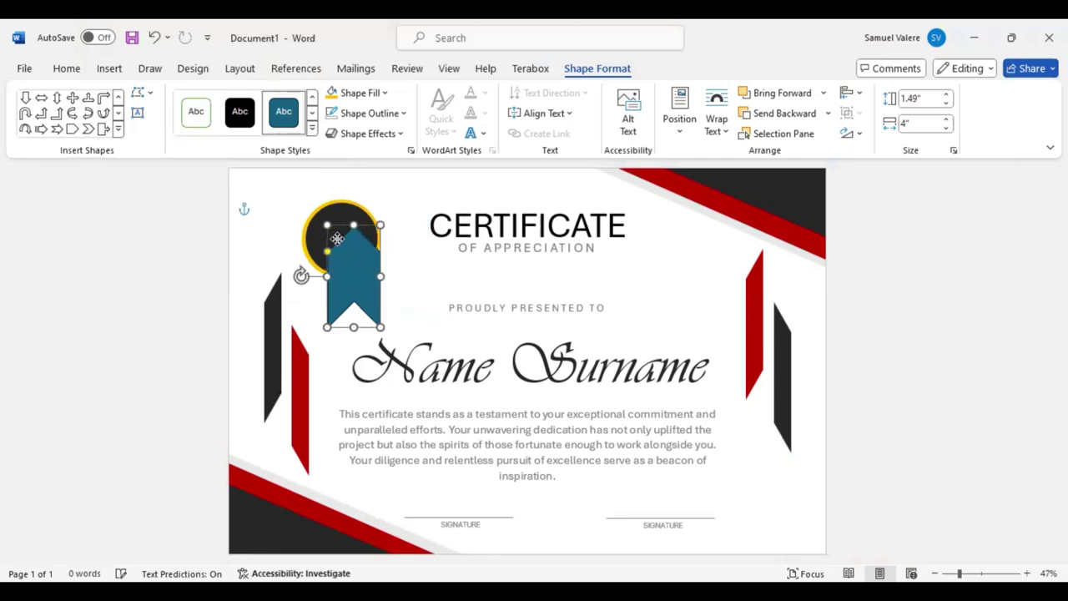
{"action": "mouse_move", "coordinate": [336, 239]}
{"action": "left_mouse_down"}
{"action": "mouse_move", "coordinate": [323, 217]}
{"action": "mouse_move", "coordinate": [335, 239]}
{"action": "left_mouse_up"}
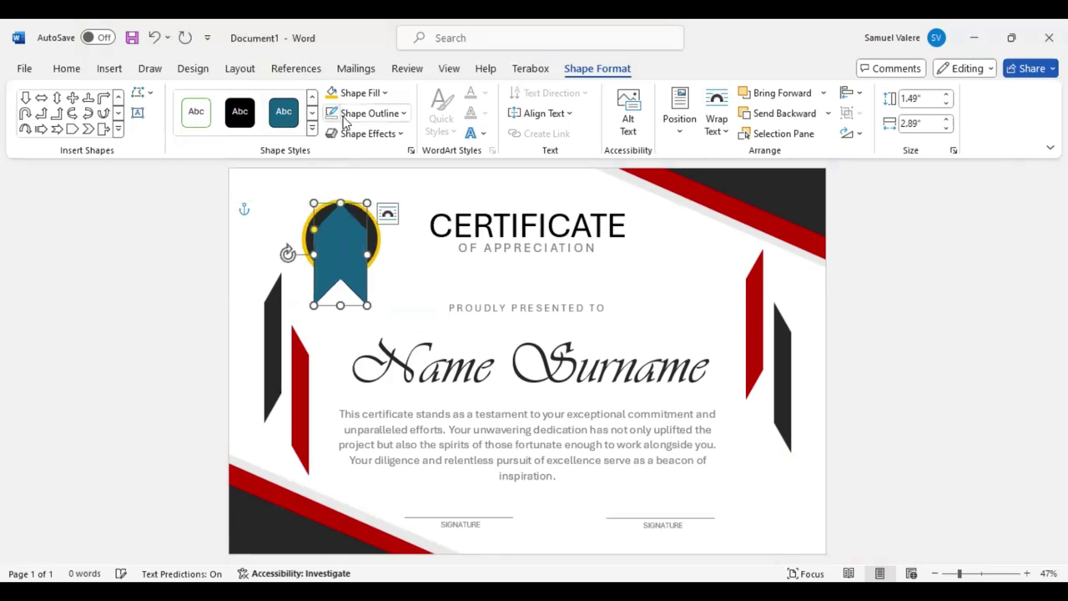
- Send the chevron behind the circle, darken it, and nudge it down
{"action": "left_click", "coordinate": [788, 115]}
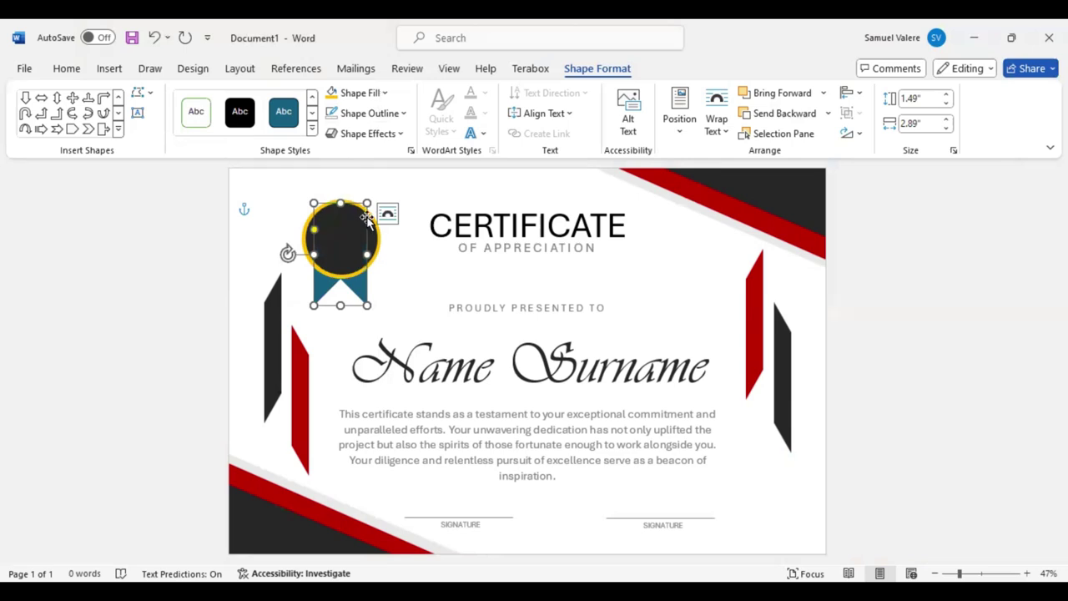
{"action": "key", "text": "ctrl+z"}
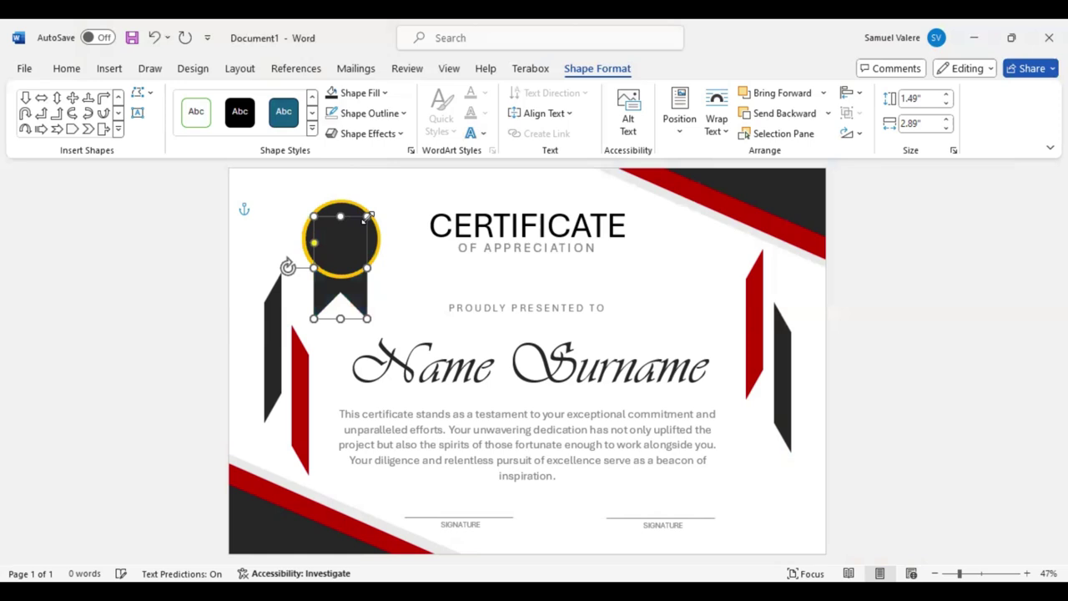
{"action": "key", "text": "Down"}
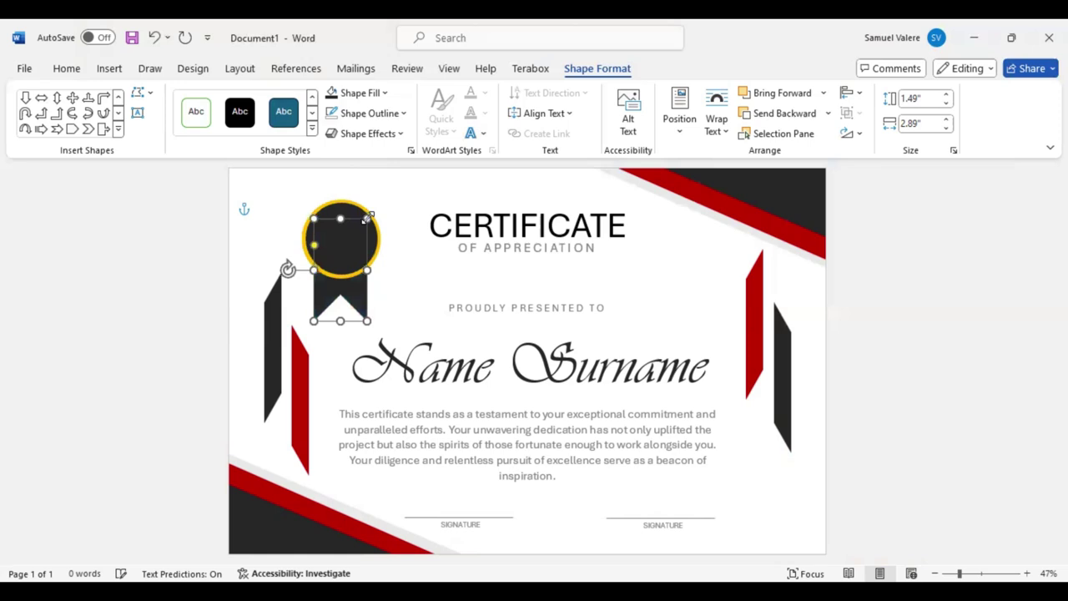
{"action": "key", "text": "Down"}
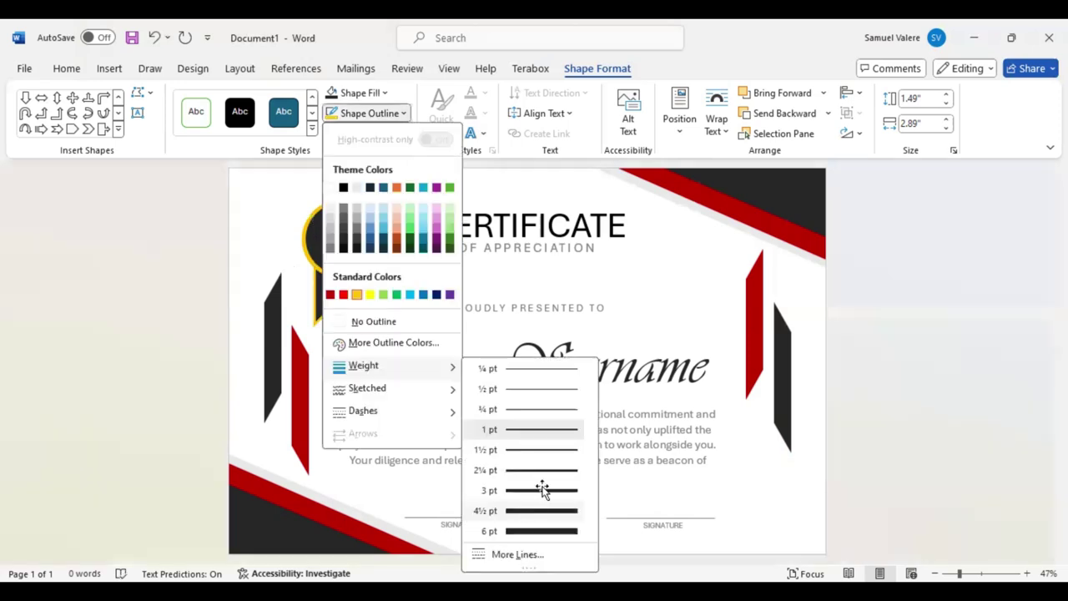
{"action": "left_click", "coordinate": [165, 264]}
{"action": "left_click", "coordinate": [841, 338]}
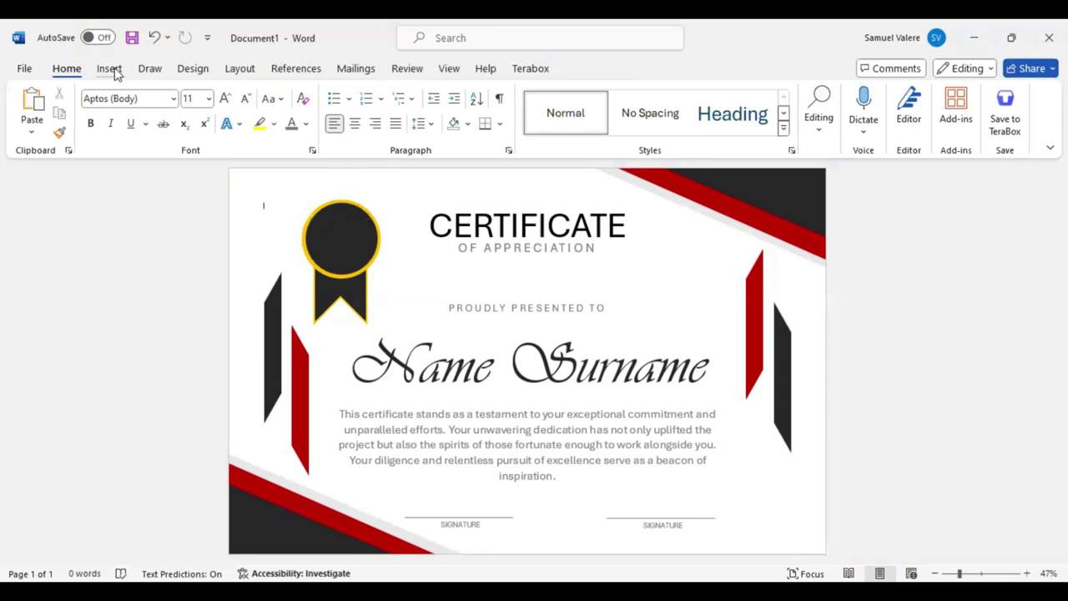
- Add a small text box on the medal with centred light grey text
{"action": "left_click", "coordinate": [112, 72]}
{"action": "left_click", "coordinate": [233, 100]}
{"action": "left_click", "coordinate": [218, 223]}
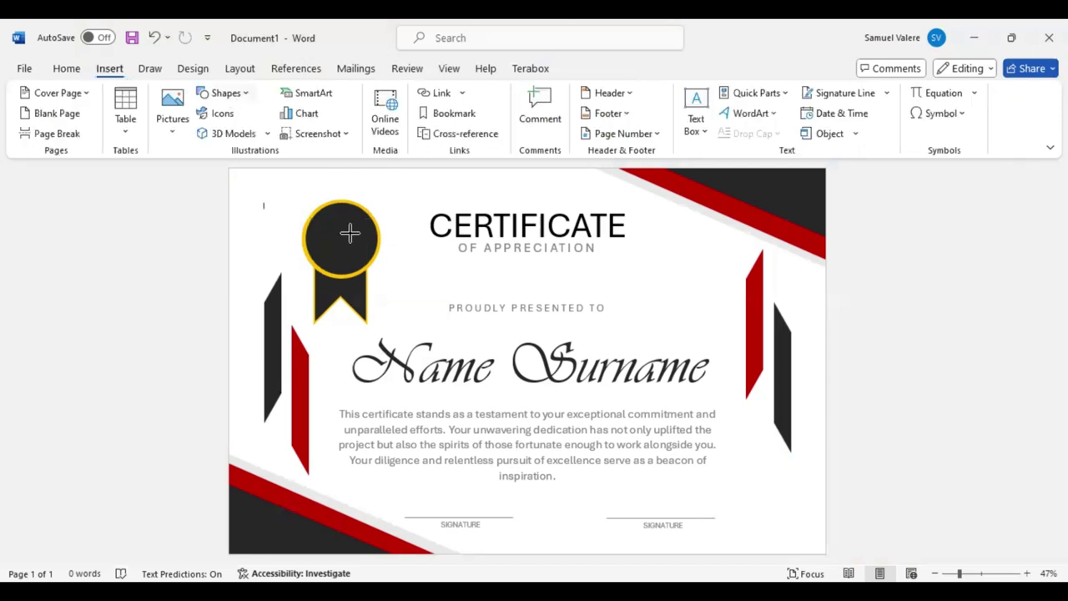
{"action": "left_click_drag", "start_coordinate": [319, 226], "coordinate": [368, 242]}
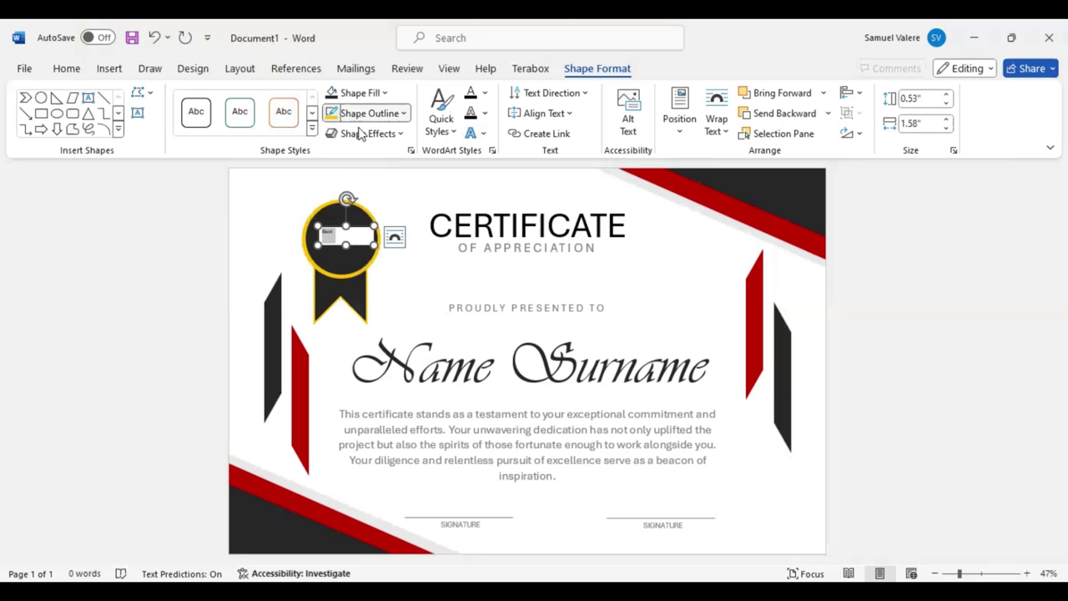
{"action": "key", "text": "alt+h"}
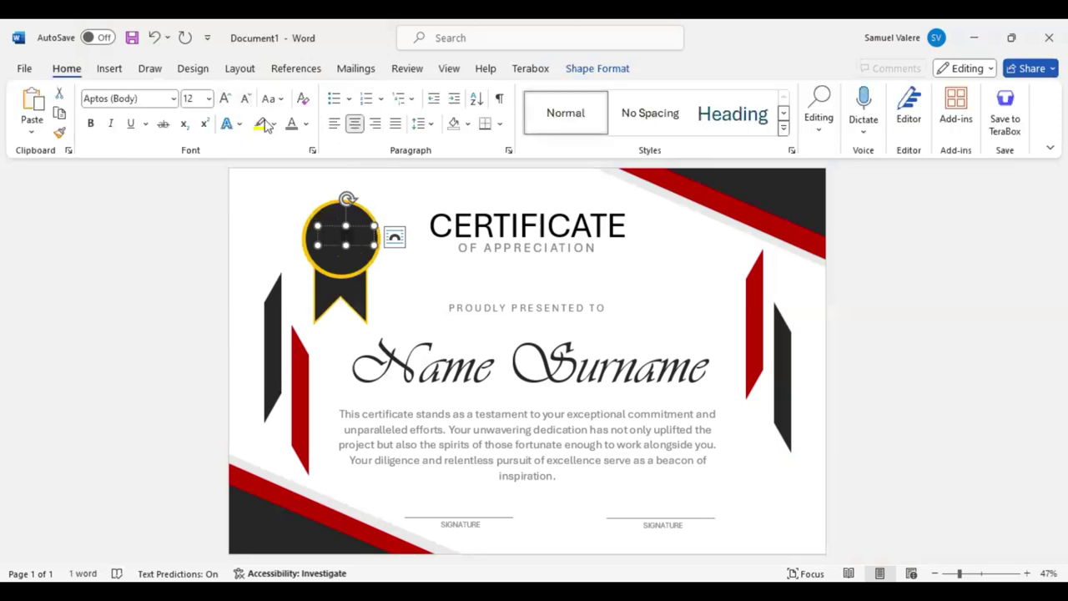
{"action": "left_click", "coordinate": [307, 125]}
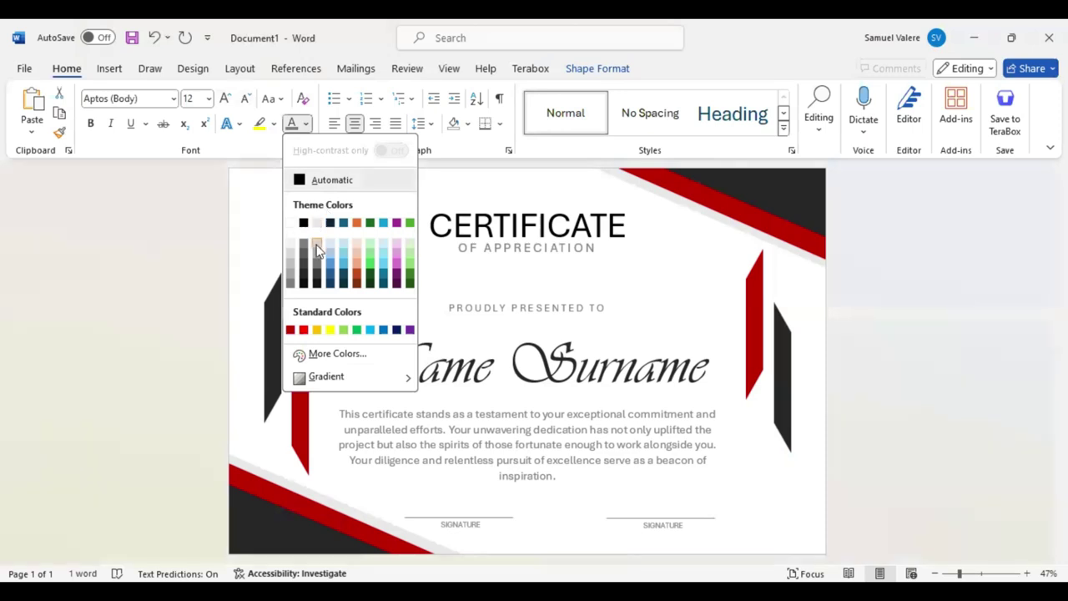
{"action": "left_click", "coordinate": [317, 251]}
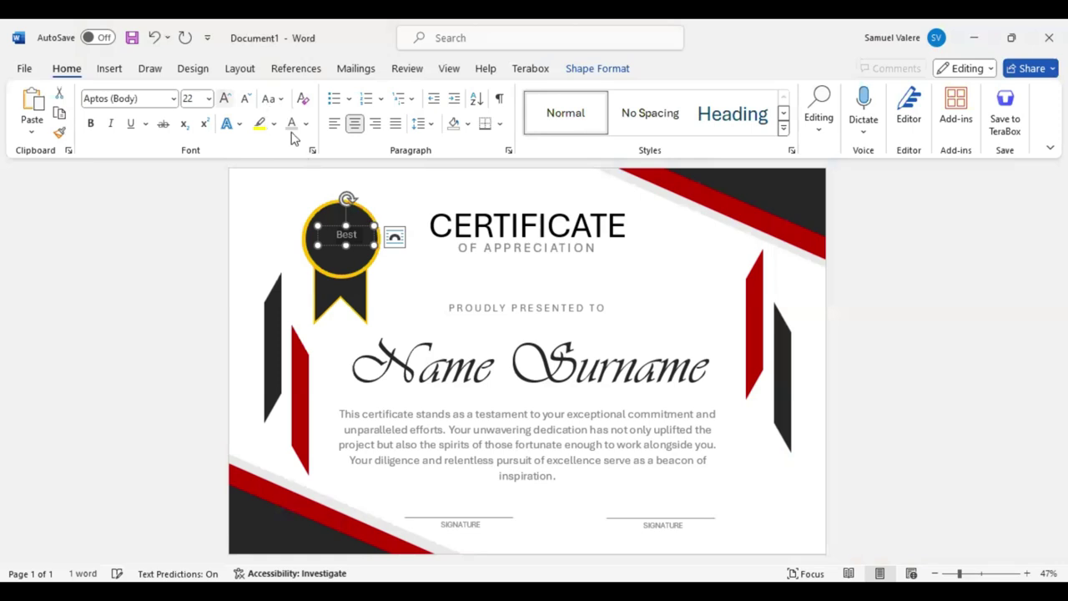
- Make the badge word uppercase BEST at 36 pt and raise it on the medal
{"action": "key", "text": "shift+F3"}
{"action": "left_click", "coordinate": [225, 98]}
{"action": "left_click", "coordinate": [225, 98]}
{"action": "left_click", "coordinate": [225, 98]}
{"action": "left_click", "coordinate": [225, 99]}
{"action": "left_click", "coordinate": [225, 98]}
{"action": "left_click", "coordinate": [246, 98]}
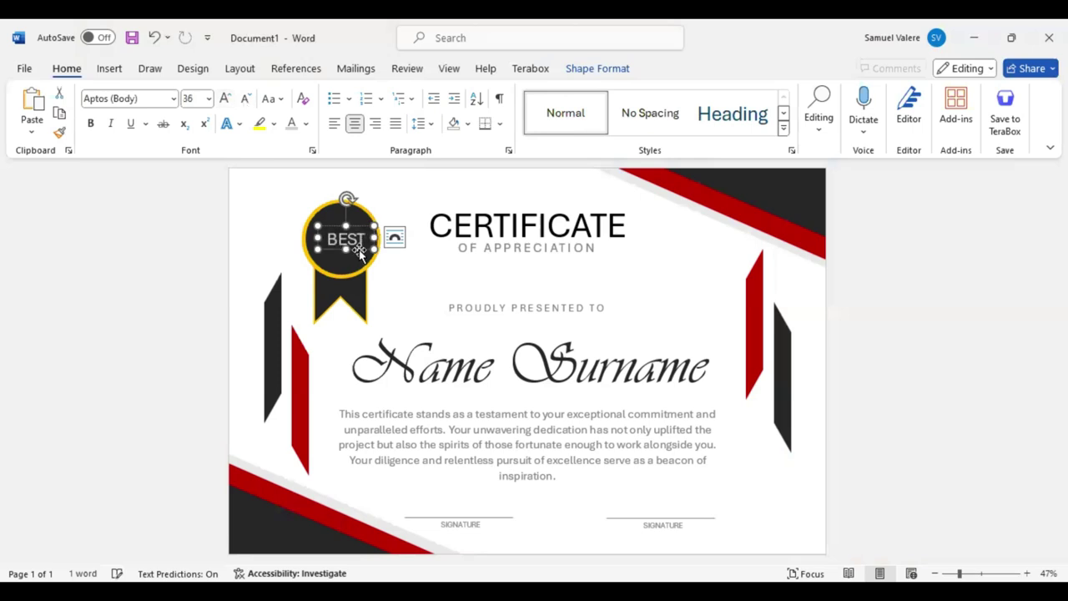
{"action": "left_click_drag", "start_coordinate": [357, 252], "coordinate": [354, 241]}
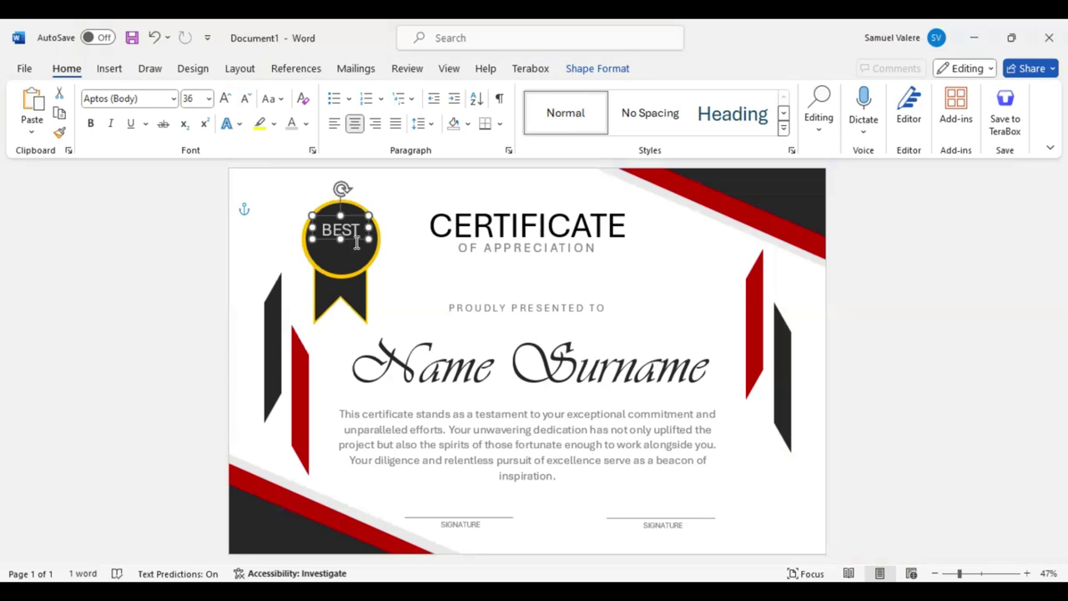
- Duplicate the BEST box below and change the copy to AWARD
{"action": "left_click_drag", "start_coordinate": [354, 241], "coordinate": [353, 256]}
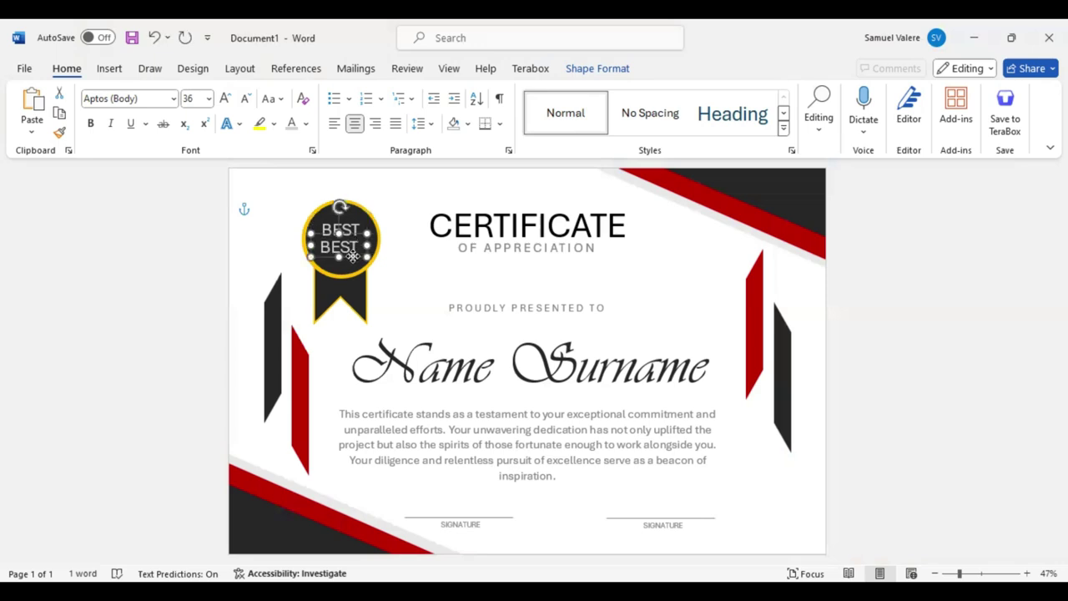
{"action": "double_click", "coordinate": [348, 253]}
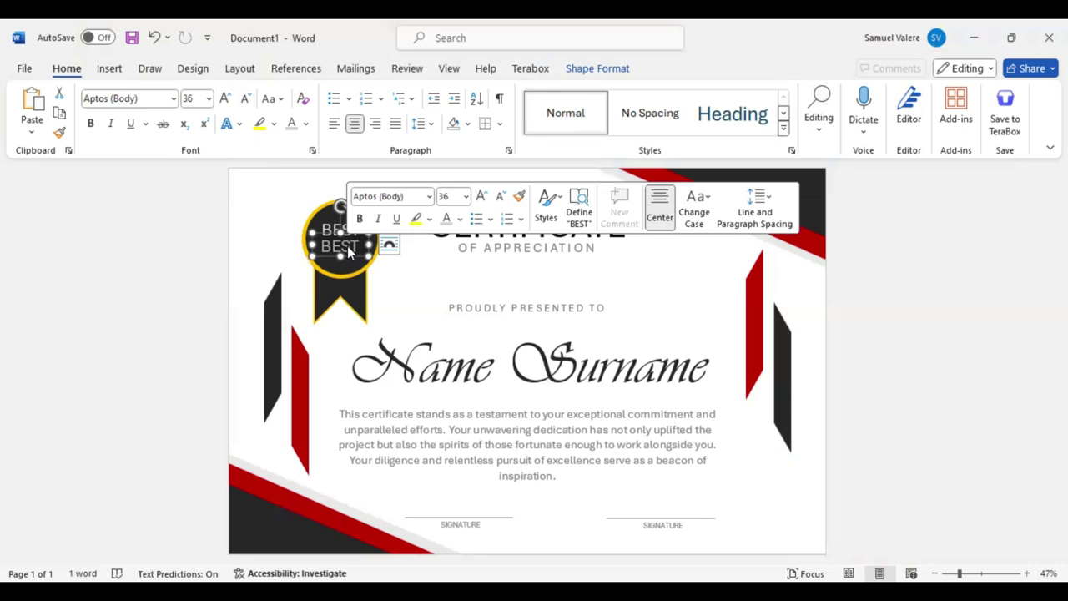
{"action": "type", "text": "AWARD"}
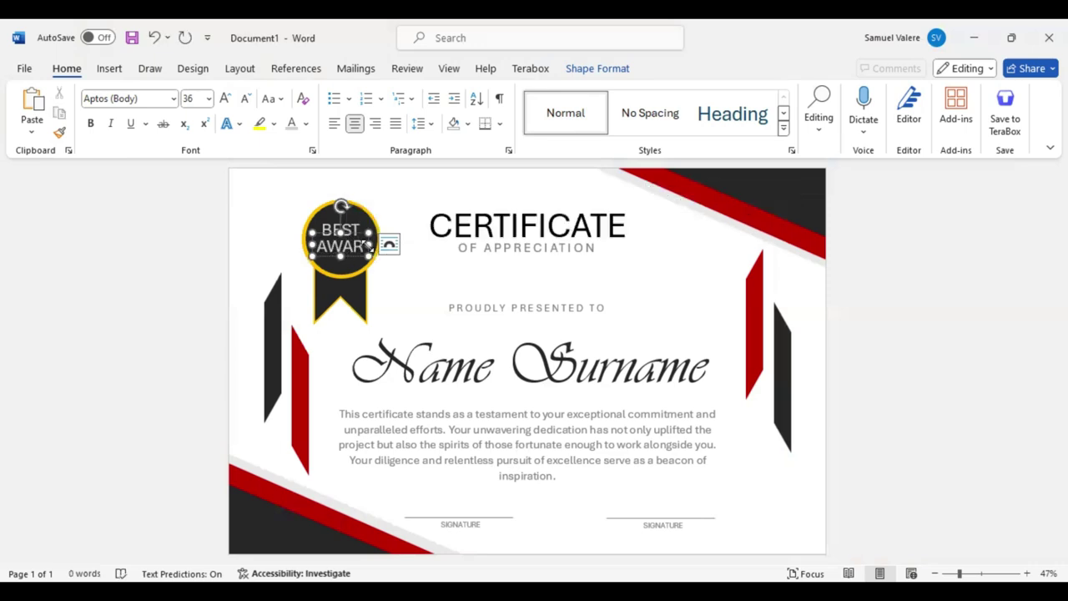
{"action": "mouse_move", "coordinate": [367, 243]}
{"action": "left_mouse_down"}
{"action": "mouse_move", "coordinate": [388, 244]}
{"action": "mouse_move", "coordinate": [351, 254]}
{"action": "left_mouse_up"}
{"action": "type", "text": "Vivaldi"}
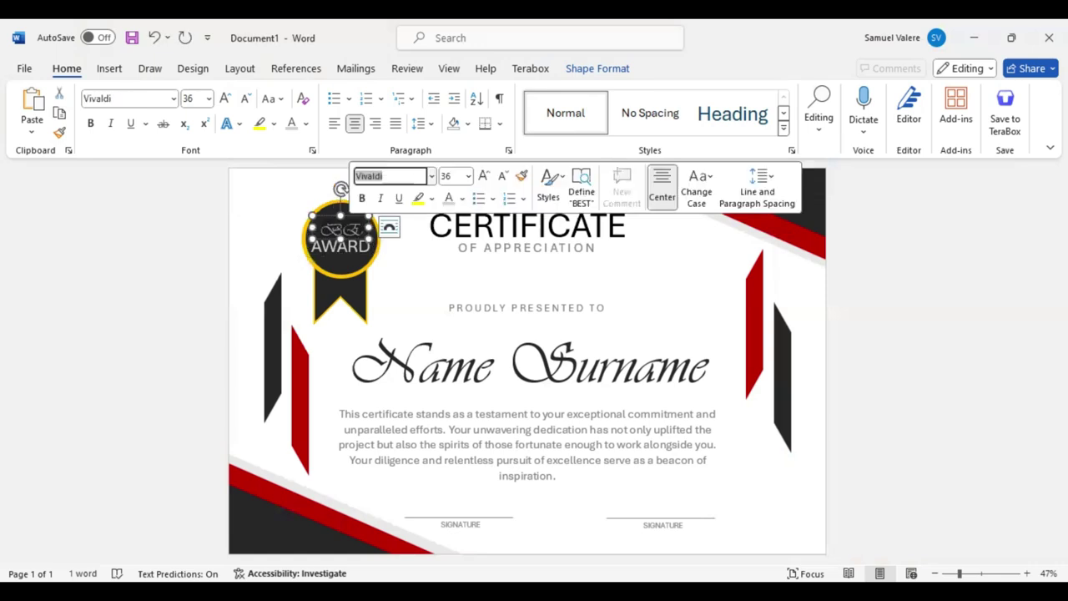
- Correct the upper word to read 'Best' and reselect its text box
{"action": "left_click", "coordinate": [356, 228]}
{"action": "type", "text": "t"}
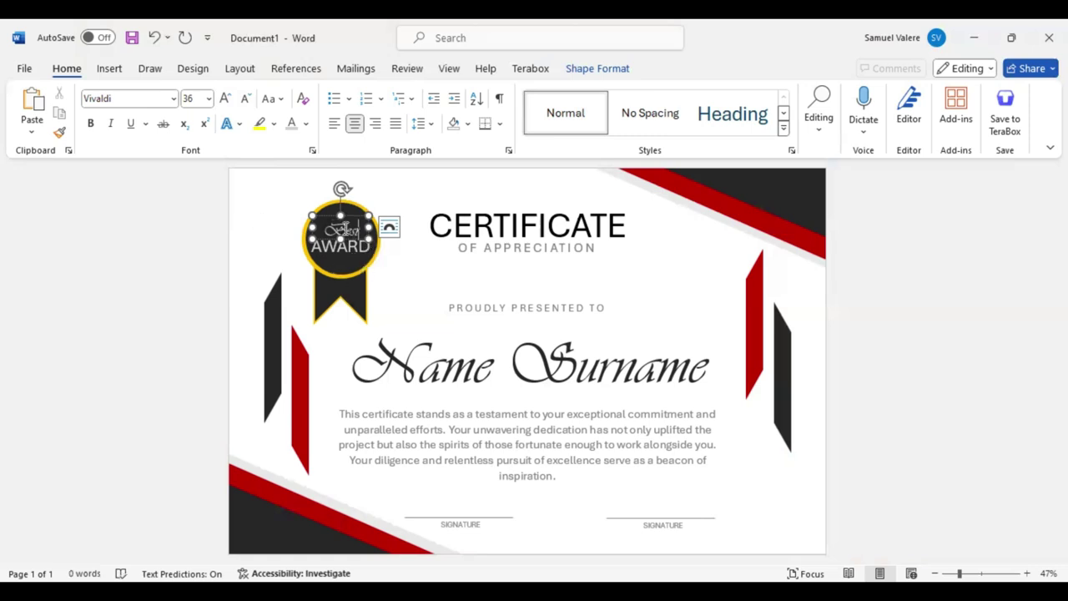
{"action": "left_click", "coordinate": [351, 218]}
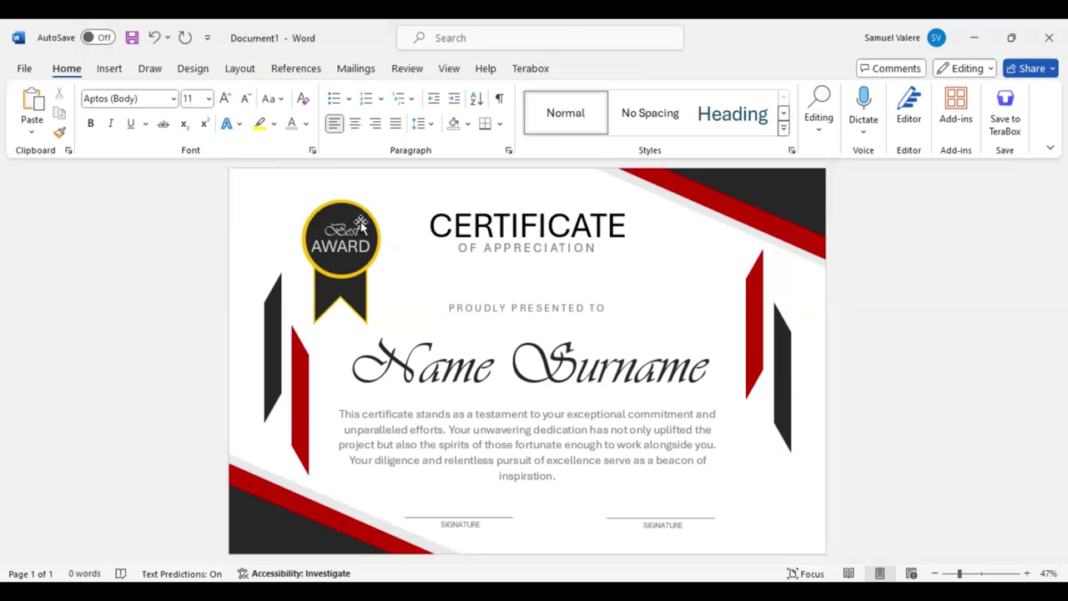
{"action": "left_click", "coordinate": [353, 221]}
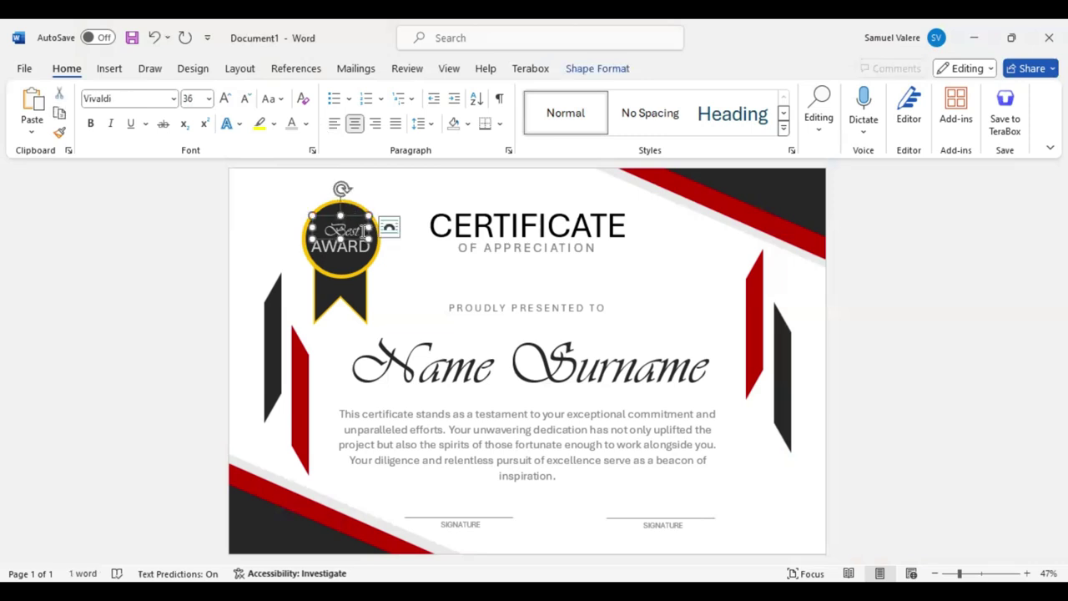